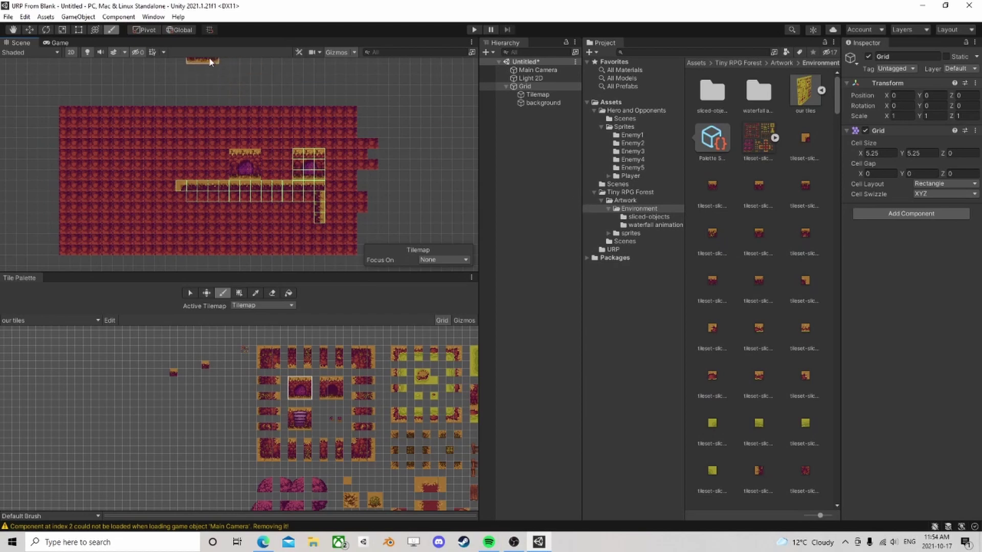
# In Package Manager's My Assets, search 'play', clear the 2D filter, and start importing Playmaker.
pyautogui.click(153, 17)
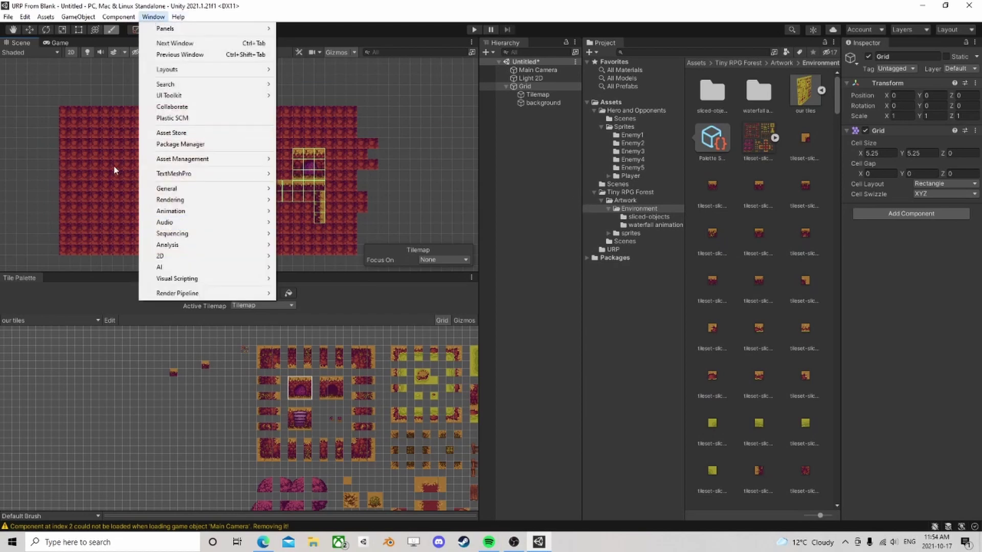
pyautogui.click(180, 144)
pyautogui.click(221, 59)
pyautogui.click(218, 96)
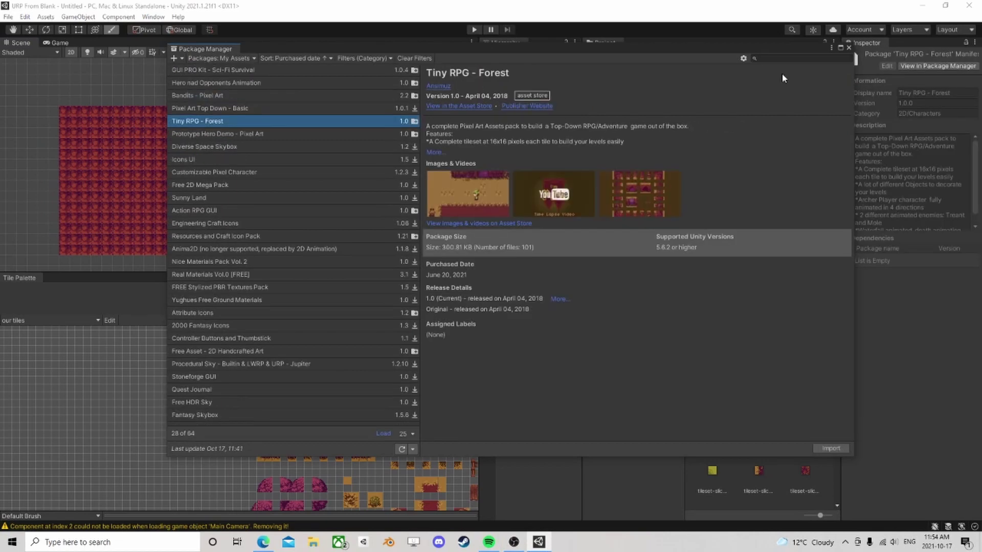
pyautogui.click(786, 58)
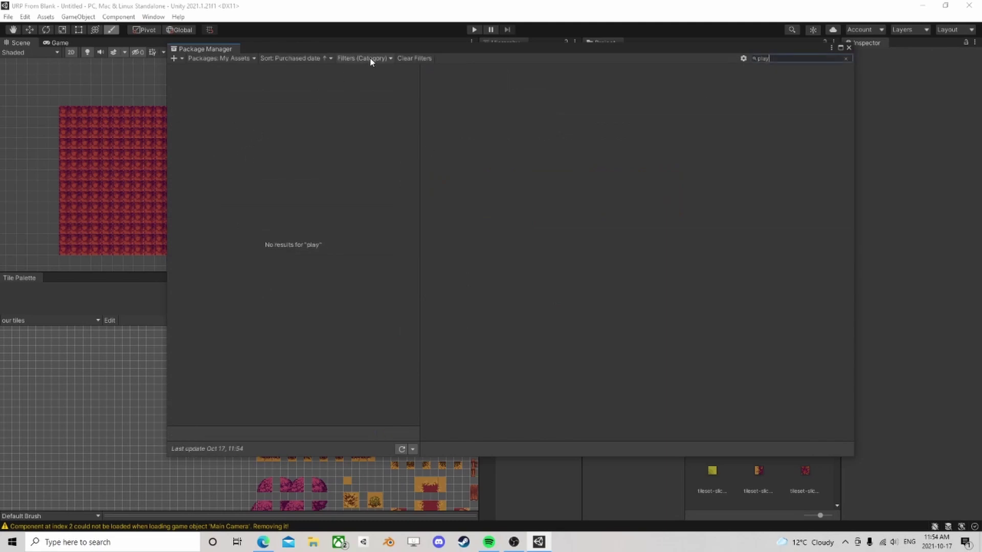
pyautogui.click(372, 59)
pyautogui.click(424, 152)
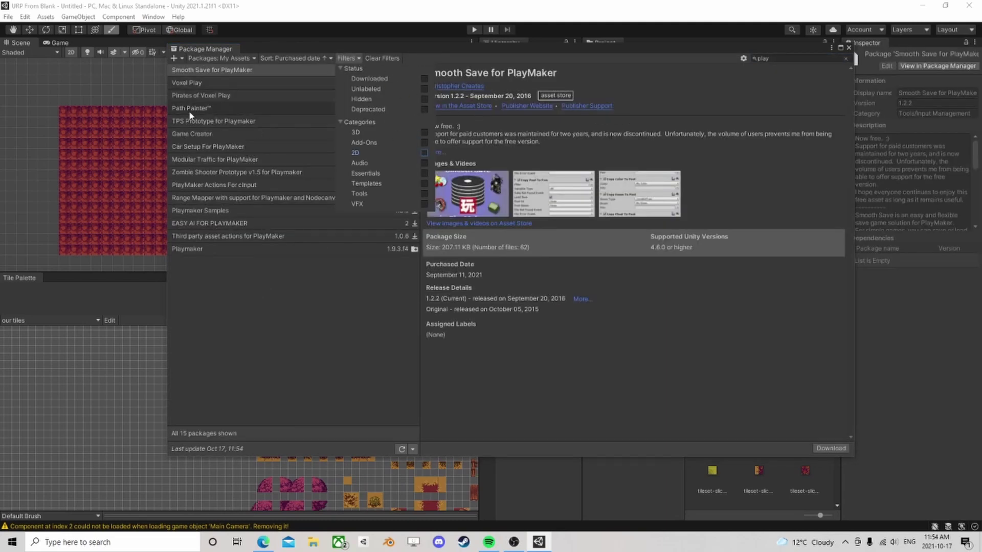
pyautogui.click(197, 251)
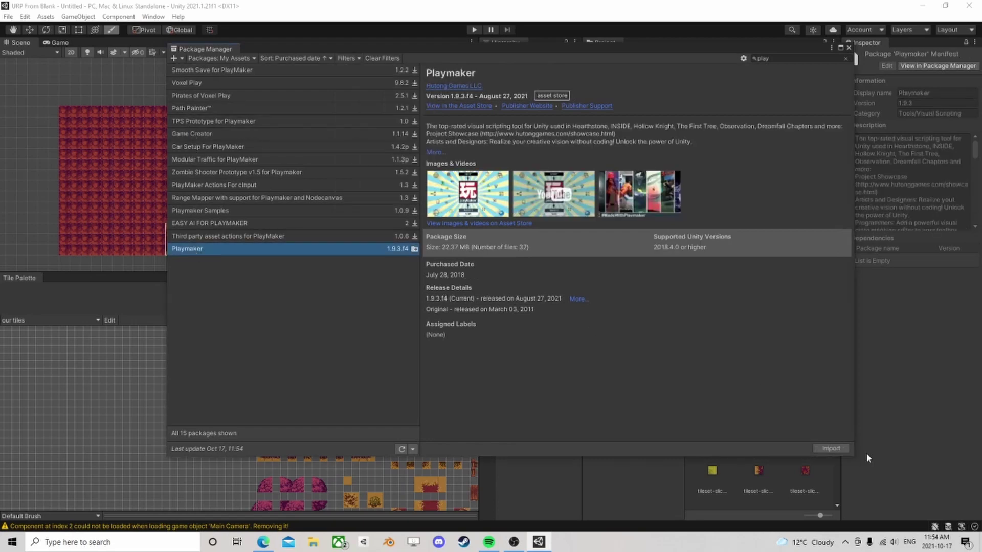
pyautogui.click(831, 448)
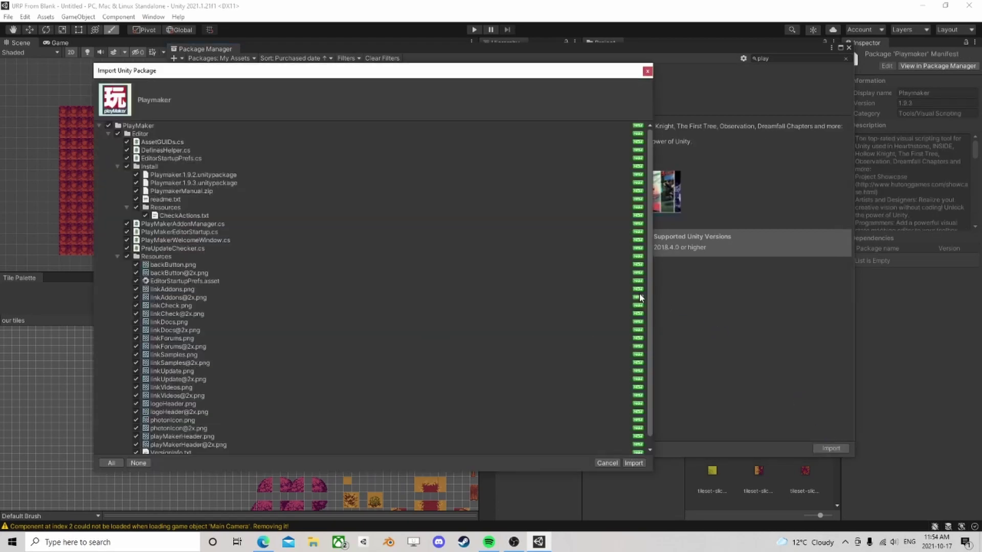
# Import Playmaker, install PlayMaker 1.9.3f4 past the backup warning, and close the welcome window.
pyautogui.click(634, 463)
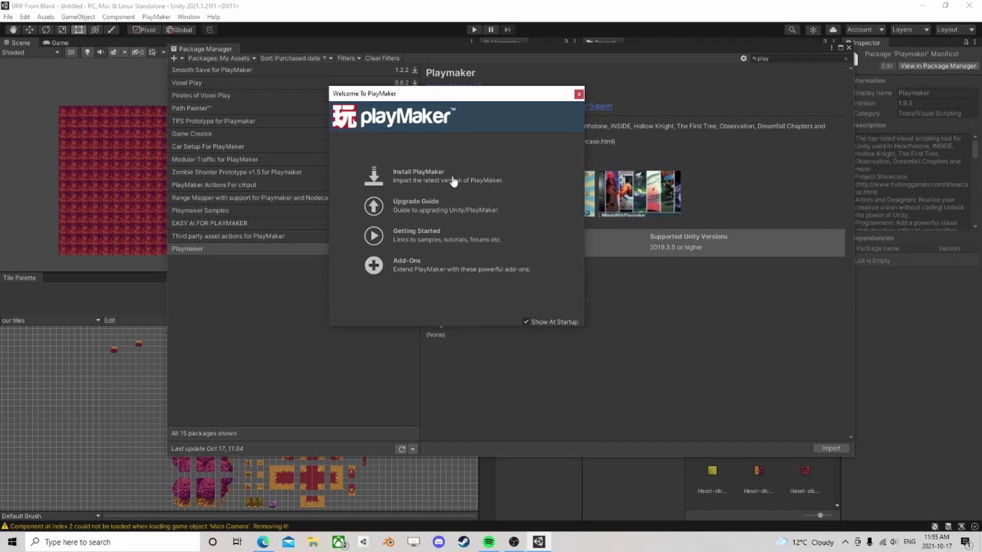
pyautogui.click(418, 174)
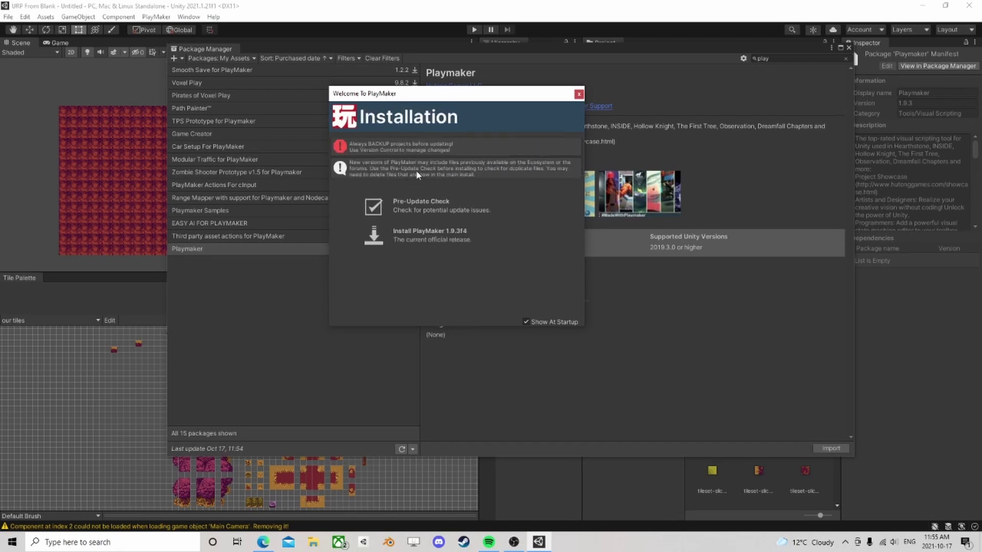
pyautogui.click(424, 233)
pyautogui.click(492, 300)
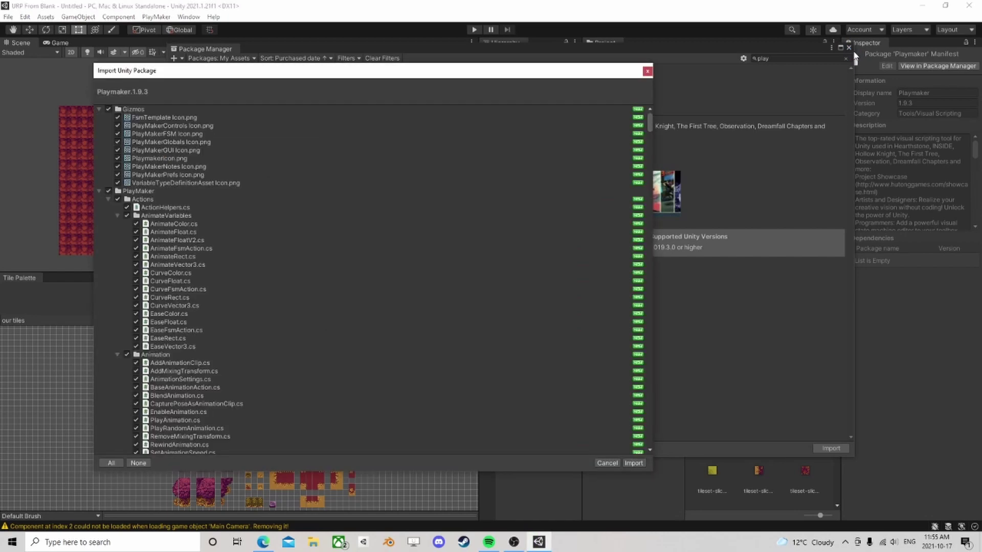
pyautogui.click(633, 463)
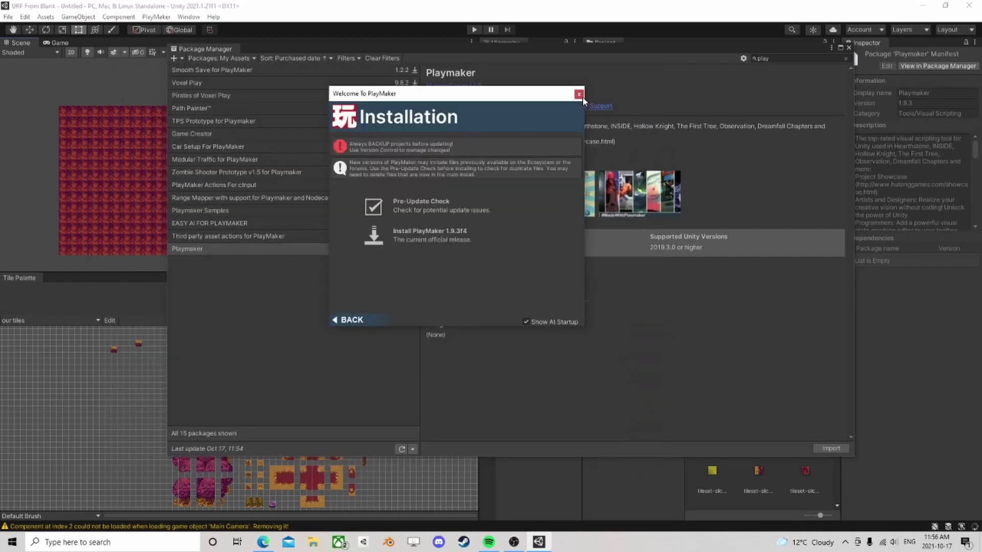
pyautogui.click(580, 95)
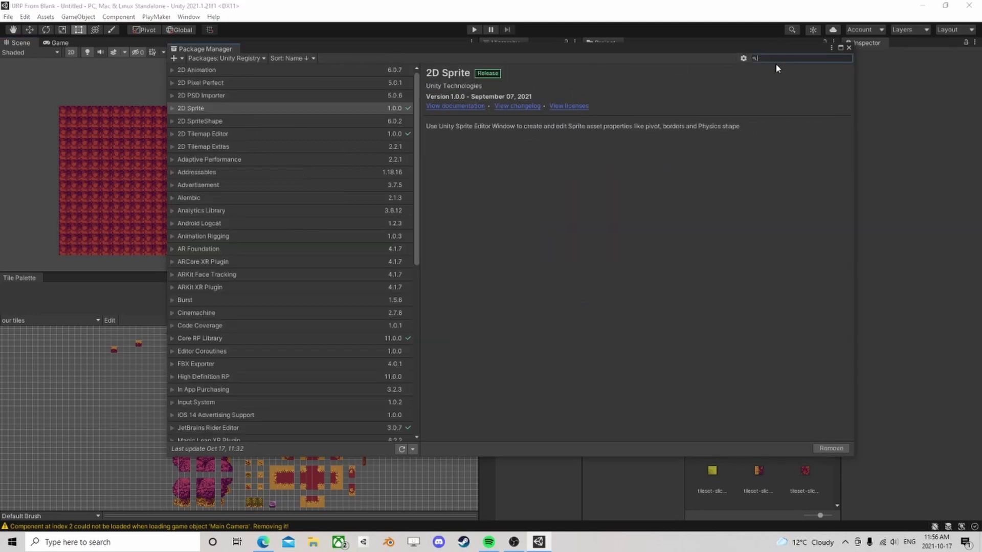
# Install the Input System package and accept enabling the new input backends.
pyautogui.write('put')
pyautogui.click(197, 71)
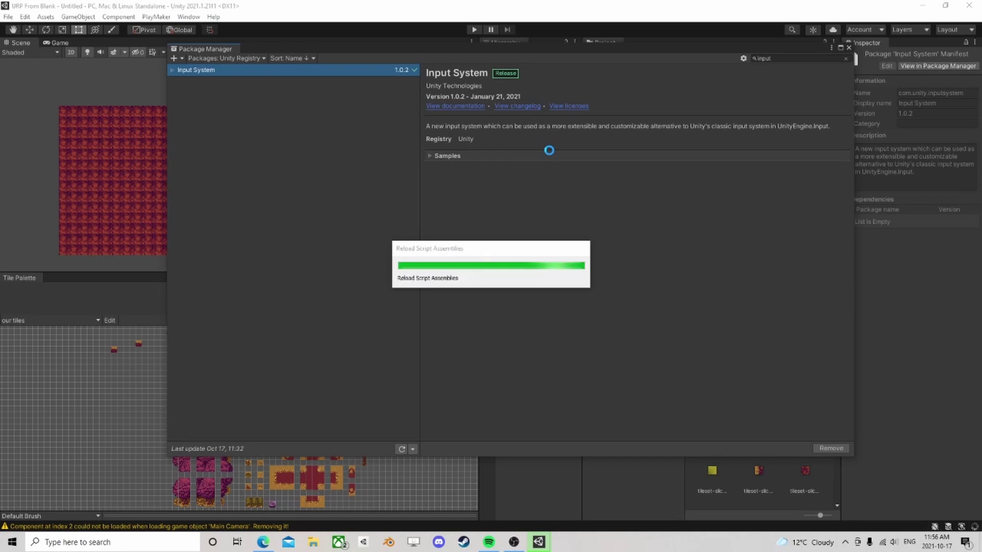
pyautogui.click(518, 303)
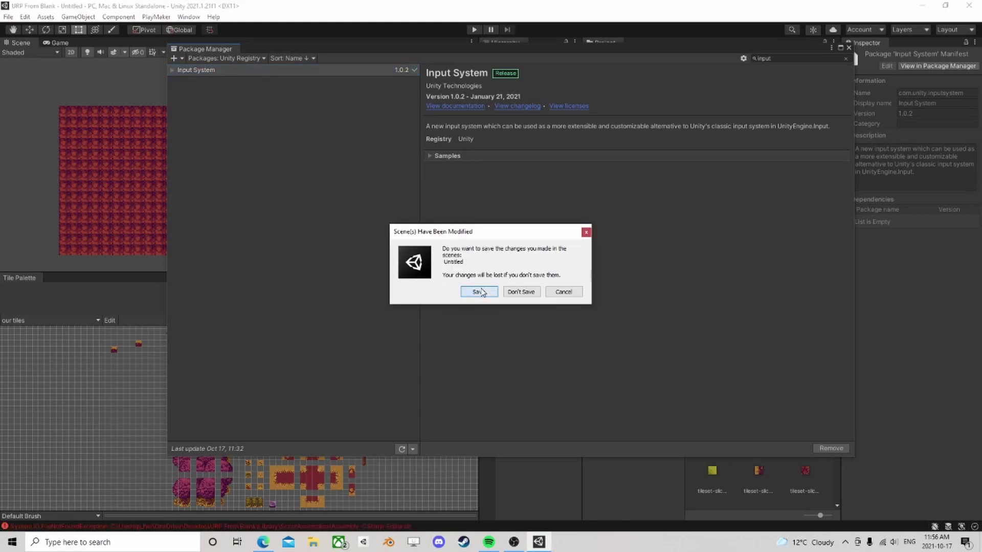
# Save the modified scene under a new name, then close the PlayMaker and Package Manager windows.
pyautogui.click(478, 292)
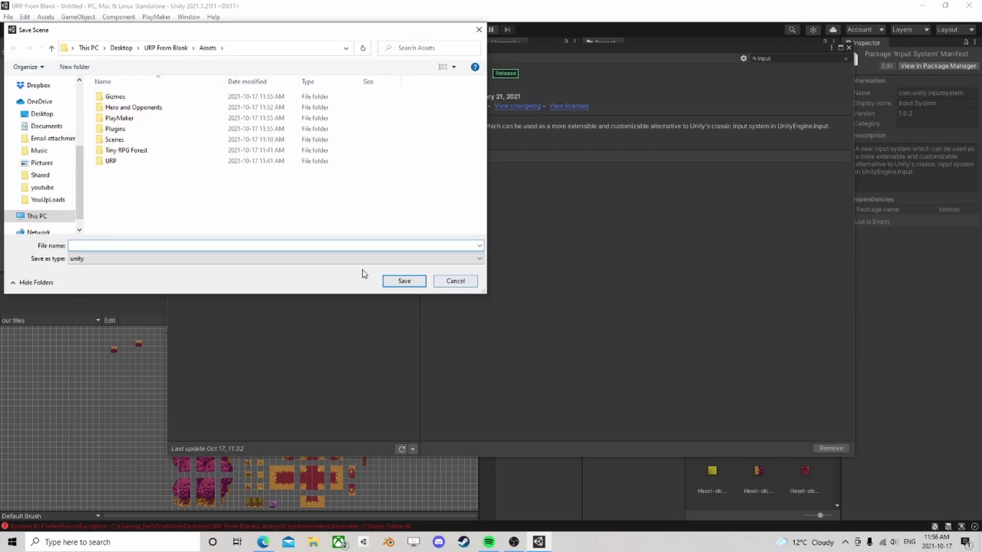
pyautogui.write('Test')
pyautogui.click(404, 281)
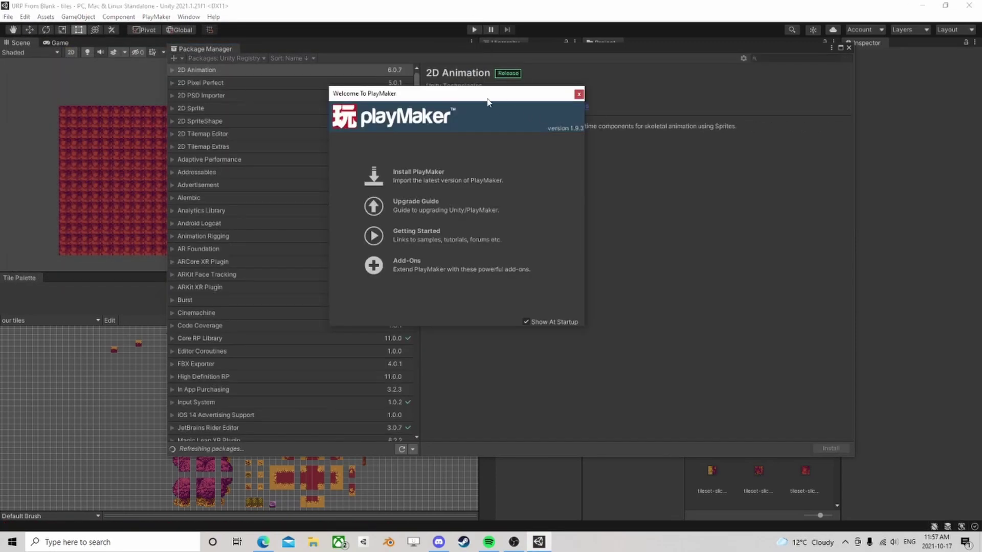
pyautogui.click(579, 94)
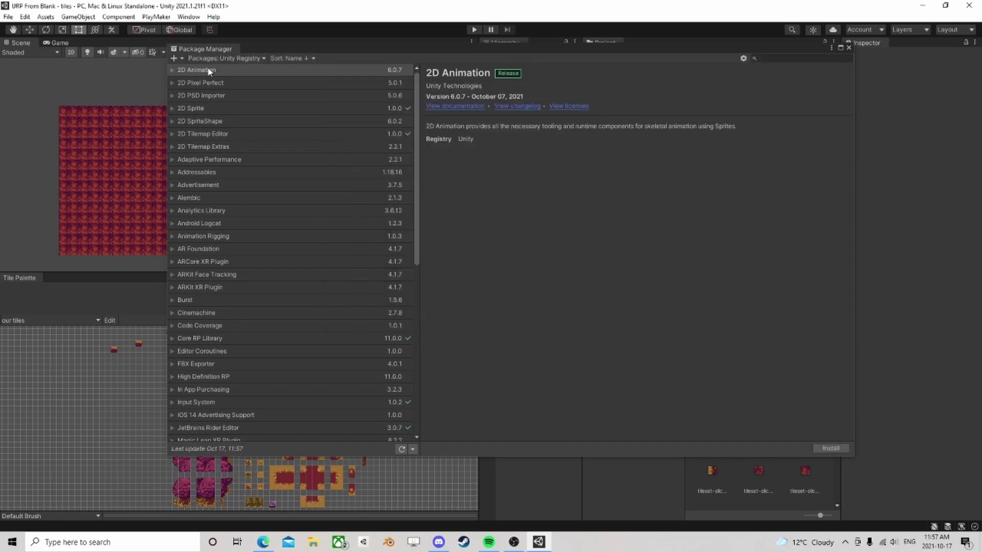
pyautogui.click(849, 47)
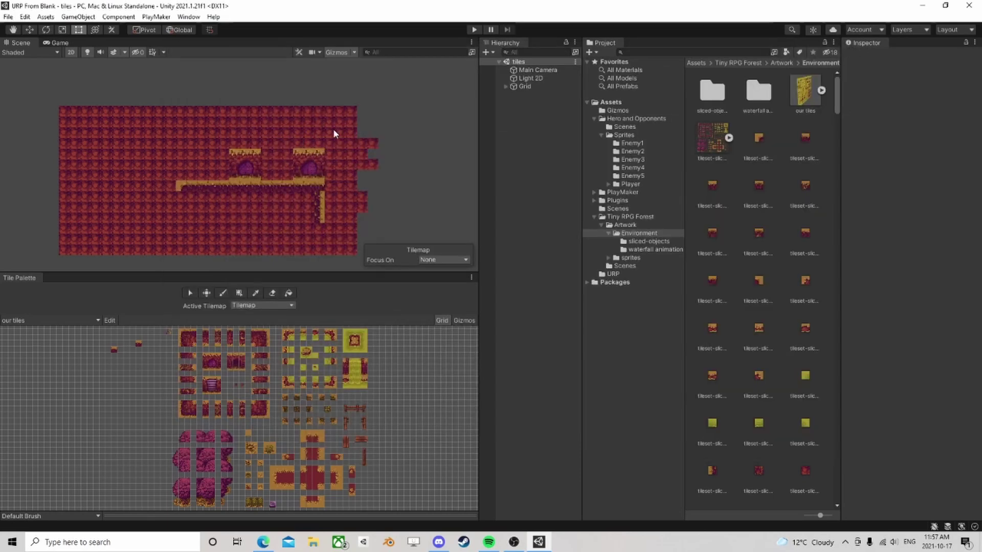
# In Player project settings, keep Gamma color space and Input System Package (New) input handling.
pyautogui.click(25, 17)
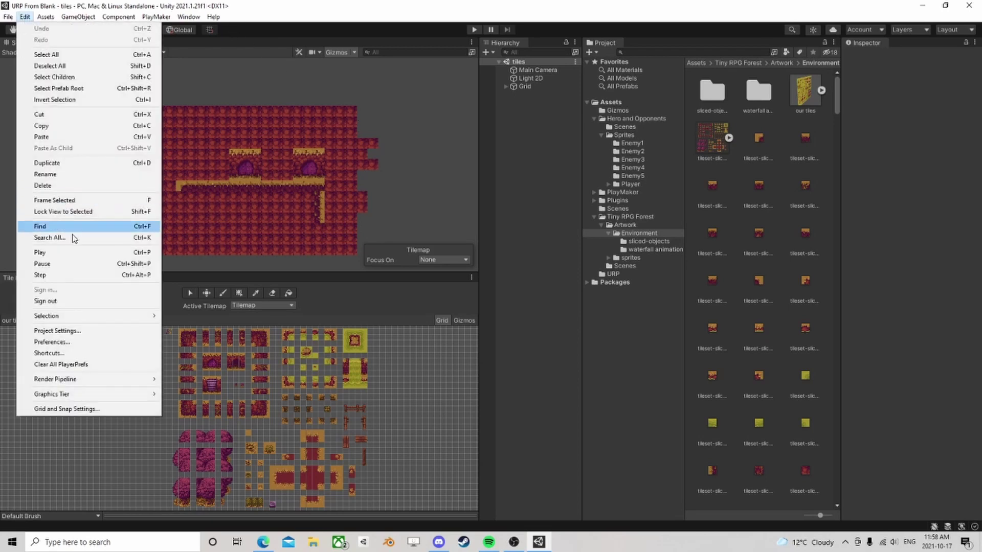
pyautogui.click(53, 330)
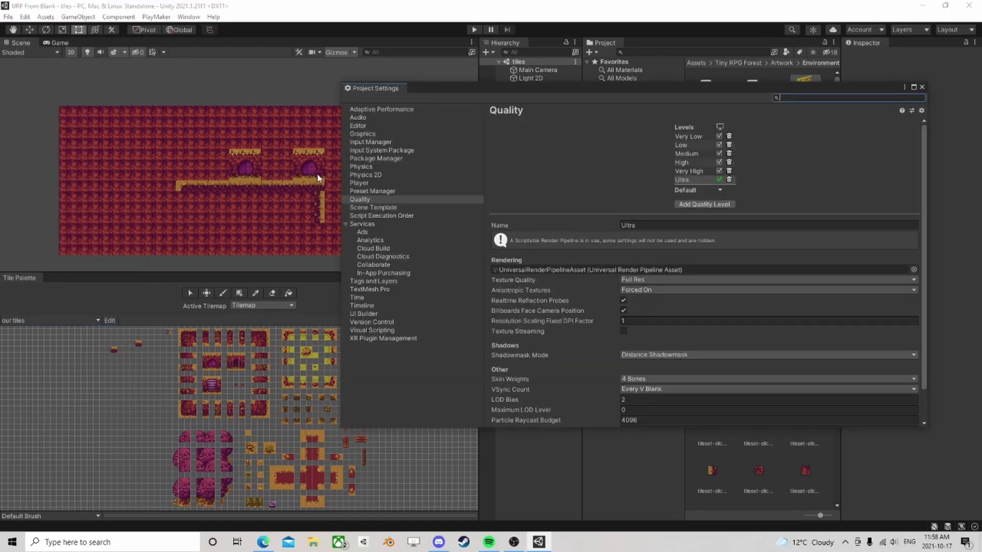
pyautogui.click(369, 150)
pyautogui.click(359, 183)
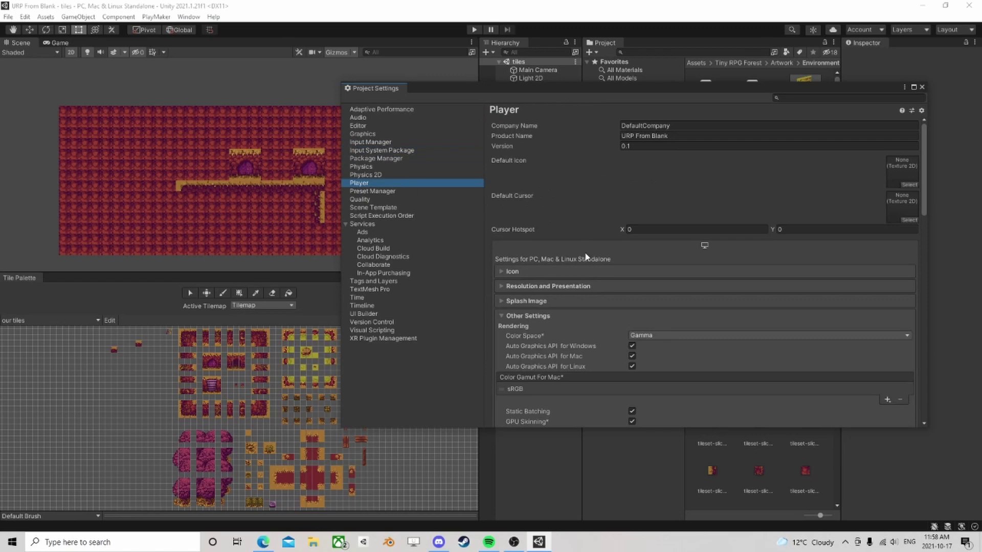
pyautogui.scroll(-10, 582, 257)
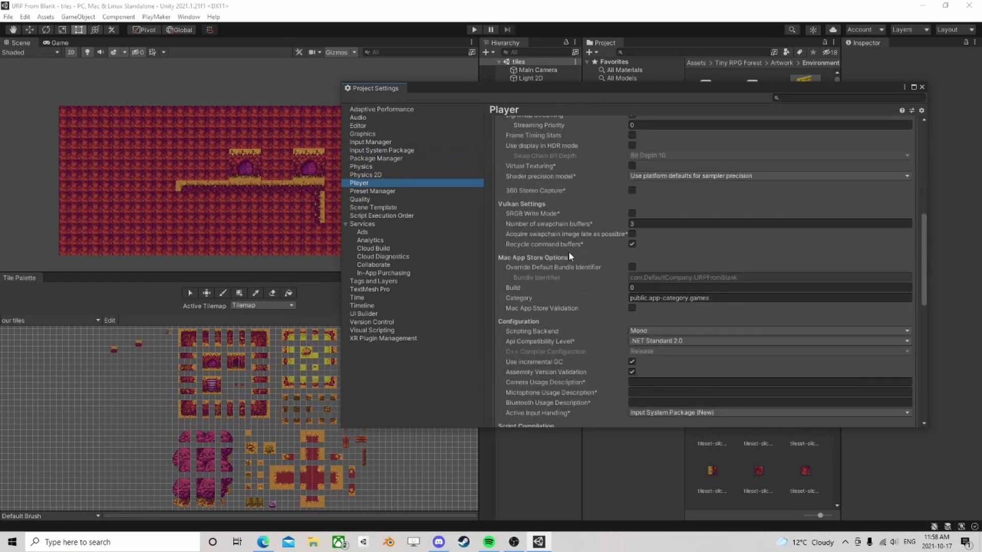
pyautogui.scroll(6, 568, 251)
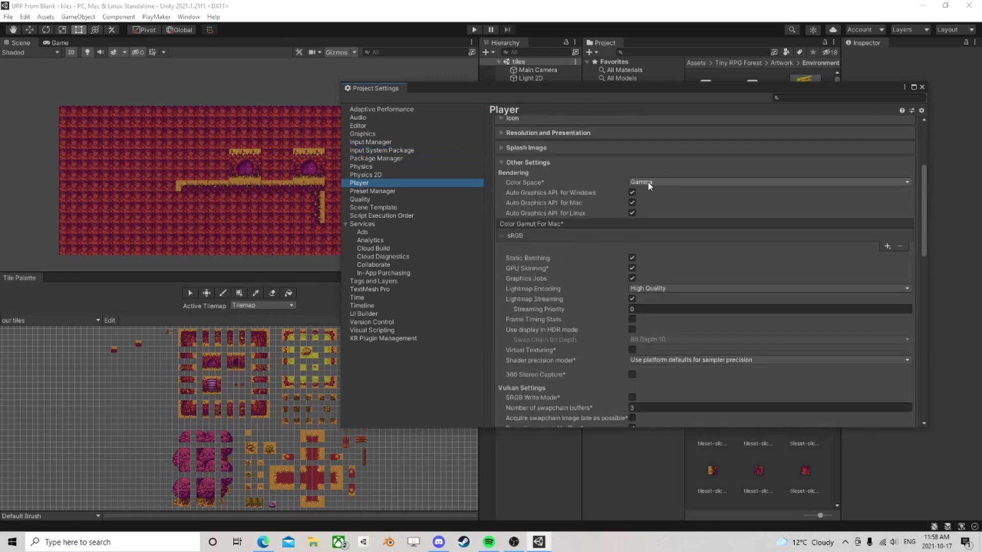
pyautogui.click(666, 183)
pyautogui.click(581, 172)
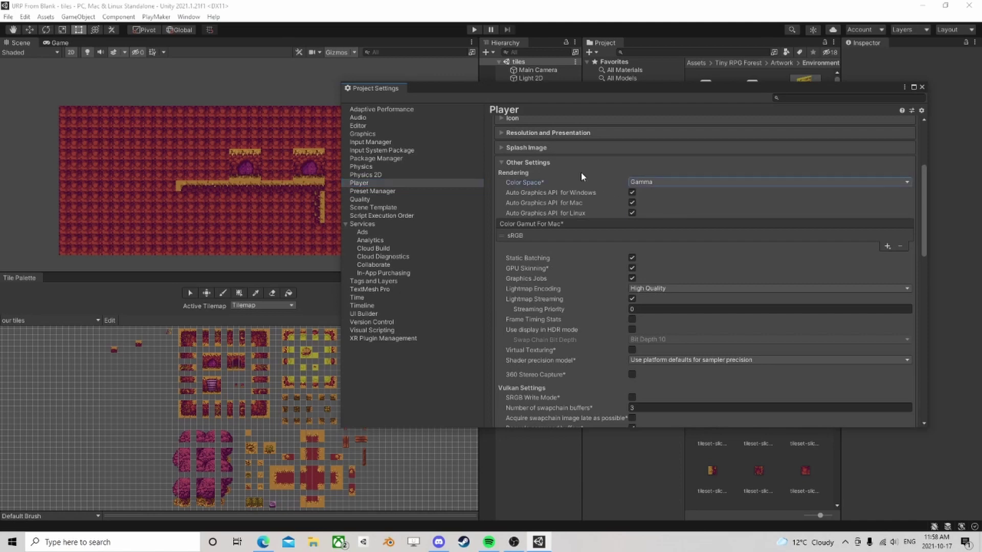
pyautogui.scroll(-9, 582, 234)
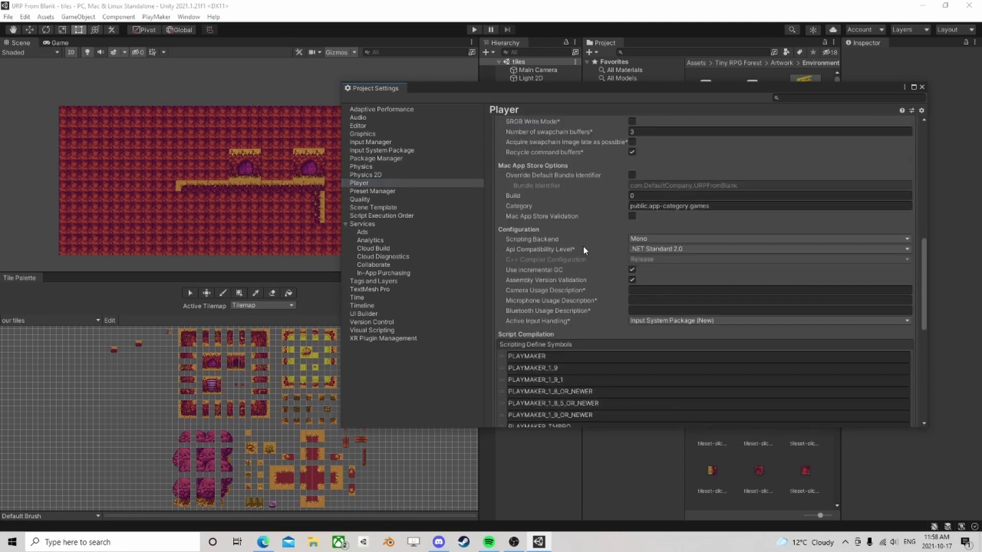
pyautogui.scroll(-3, 580, 273)
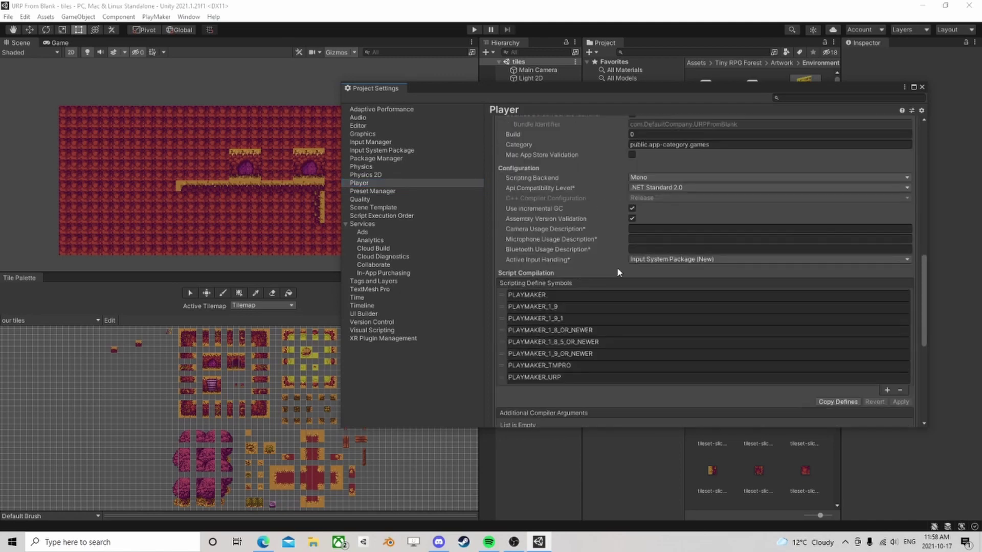
pyautogui.click(647, 259)
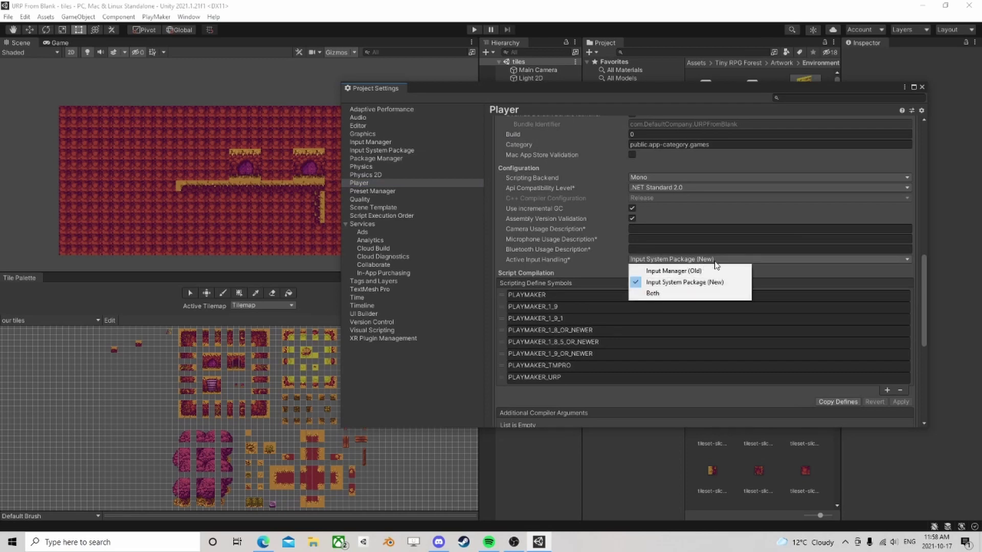
pyautogui.click(690, 281)
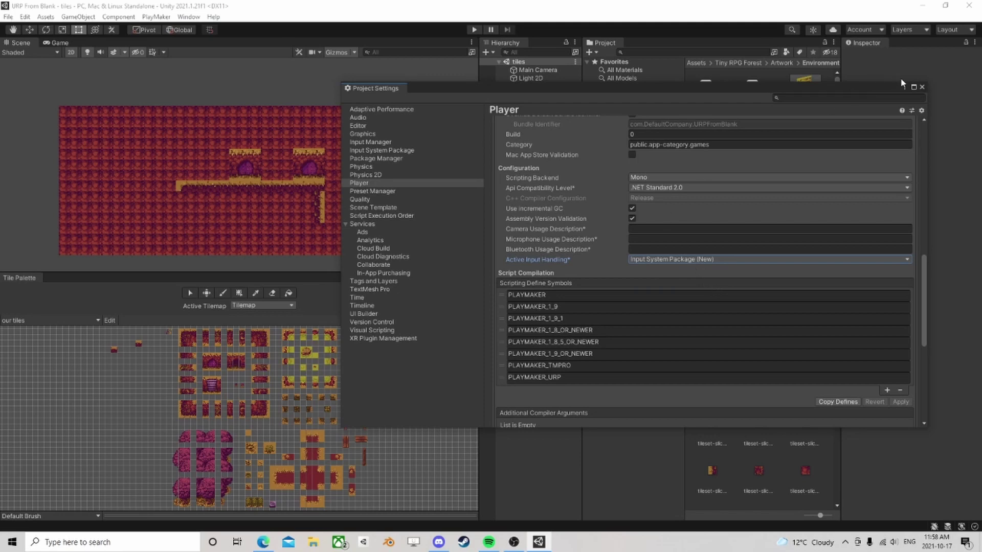
pyautogui.click(923, 88)
# Create an empty GameObject in the Hierarchy and add a PlayMakerFSM component to it.
pyautogui.rightClick(514, 101)
pyautogui.click(534, 225)
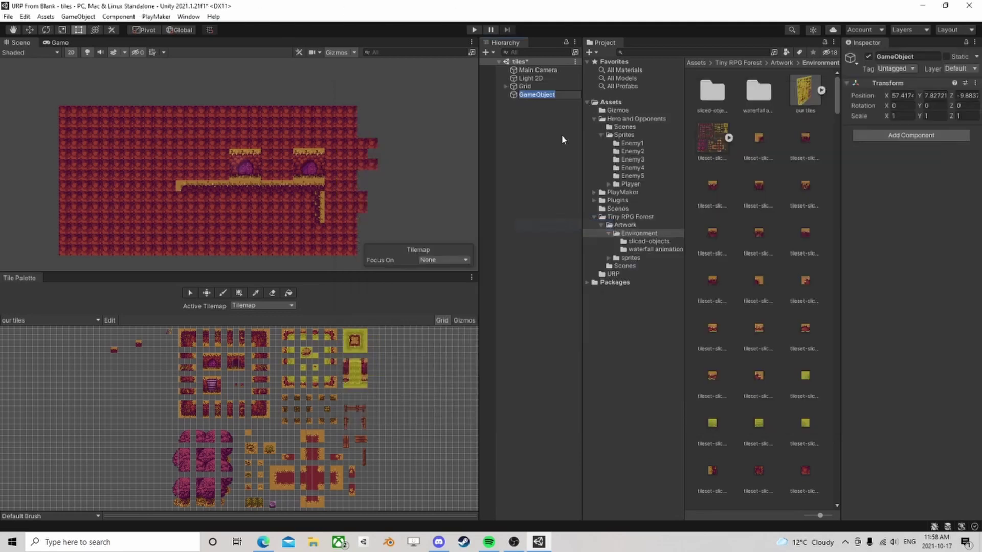
pyautogui.click(877, 141)
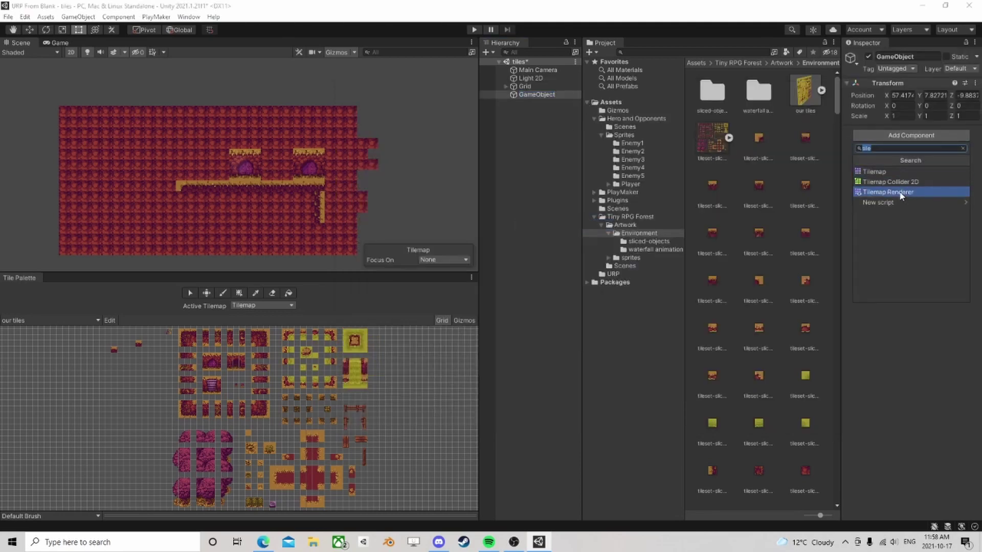
pyautogui.write('play')
pyautogui.click(892, 175)
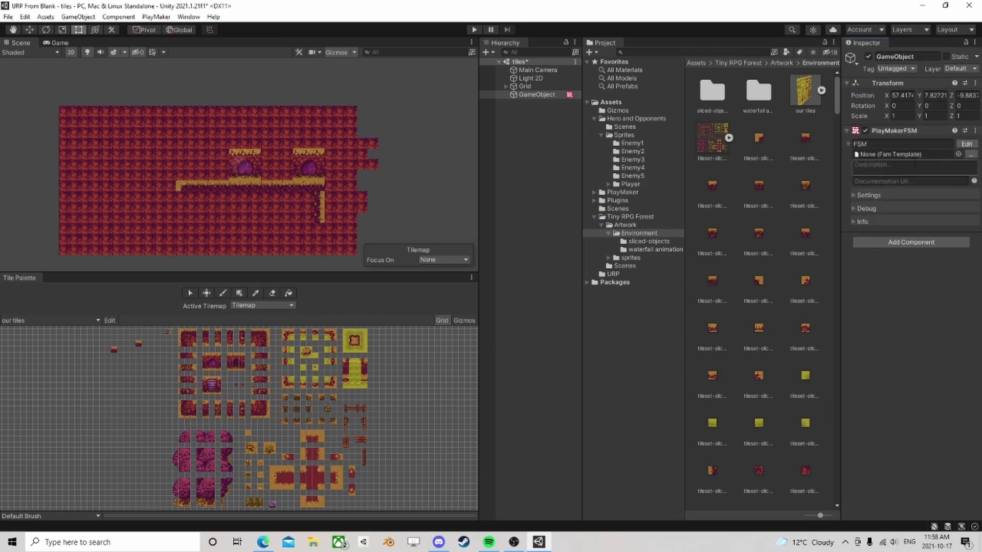
# Add the Player Input Button Events action to State 1 and open its Input Action picker.
pyautogui.click(967, 144)
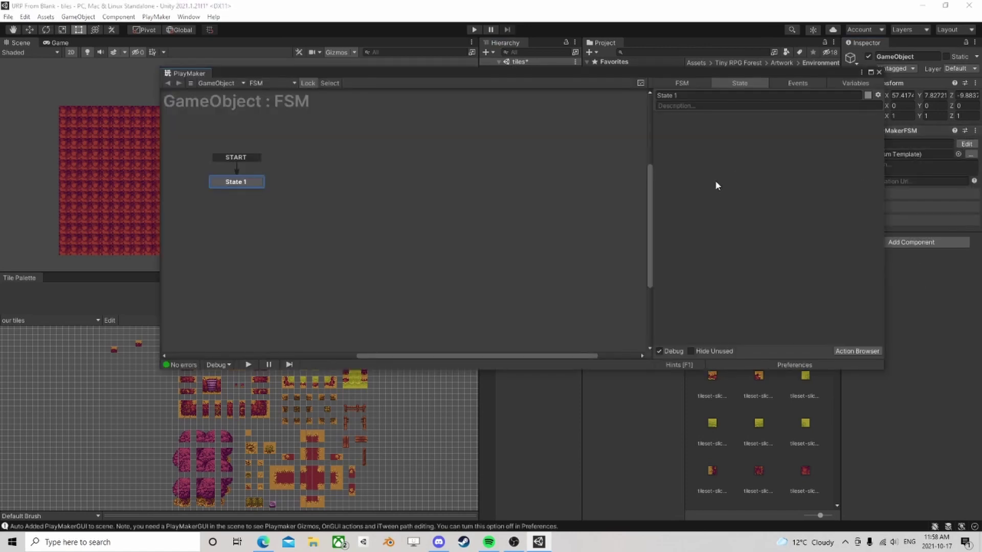
pyautogui.click(845, 352)
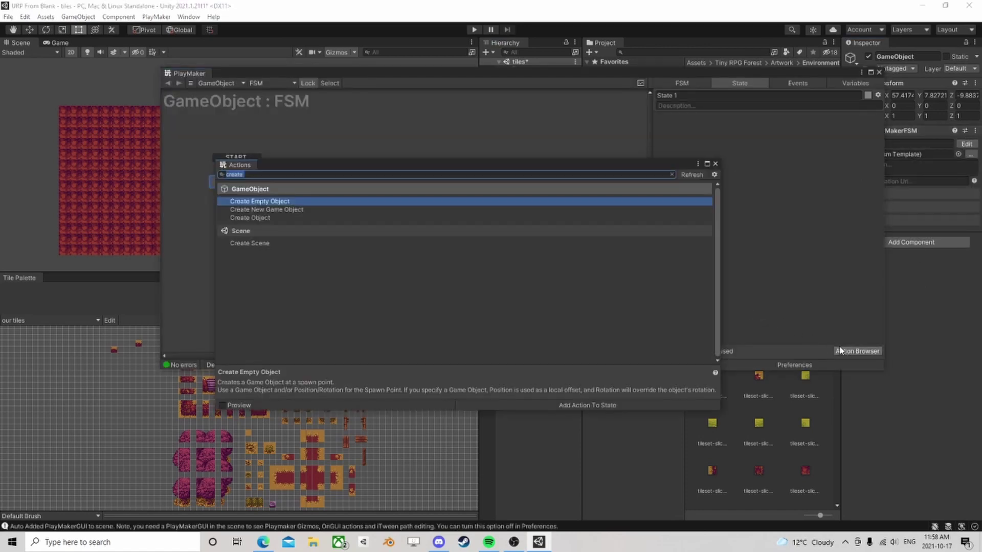
pyautogui.write('in')
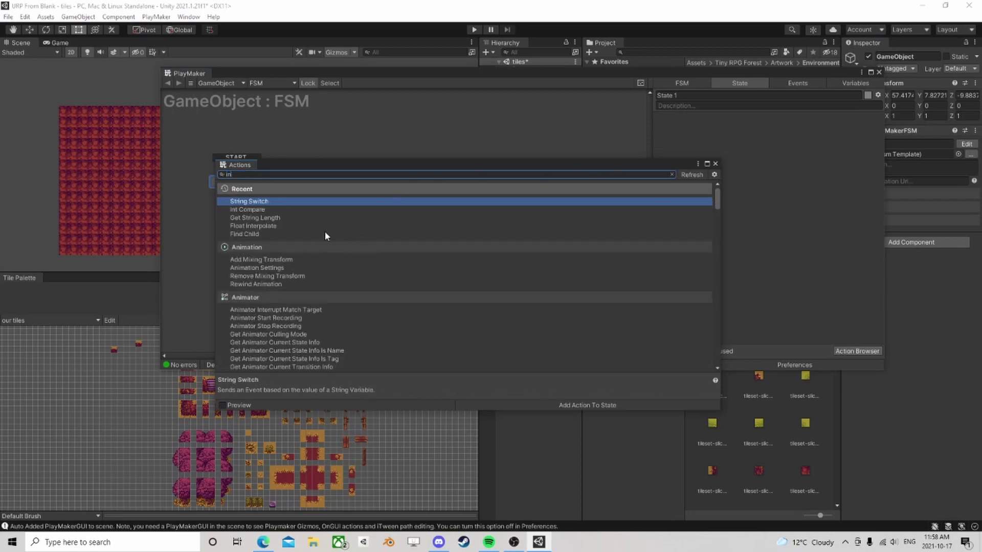
pyautogui.write('pu')
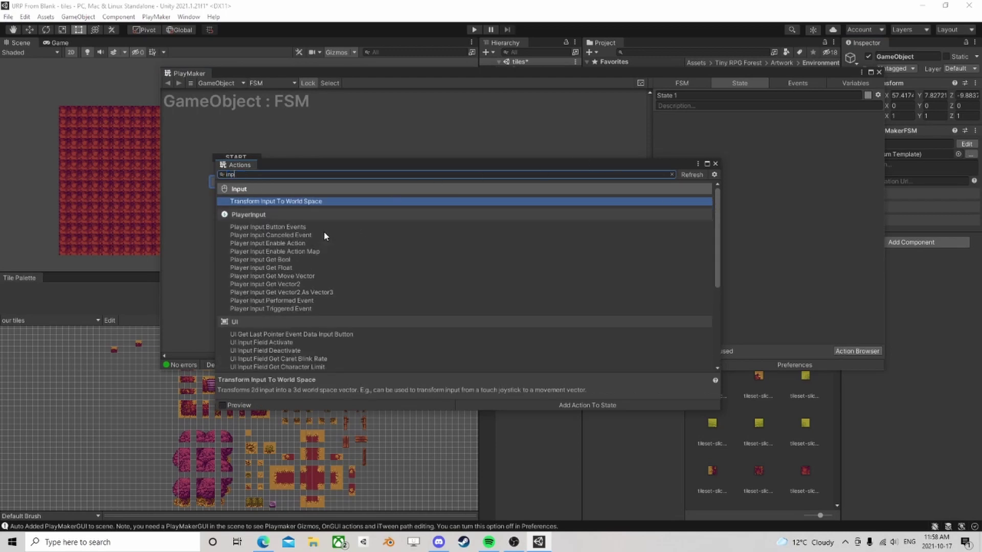
pyautogui.click(258, 228)
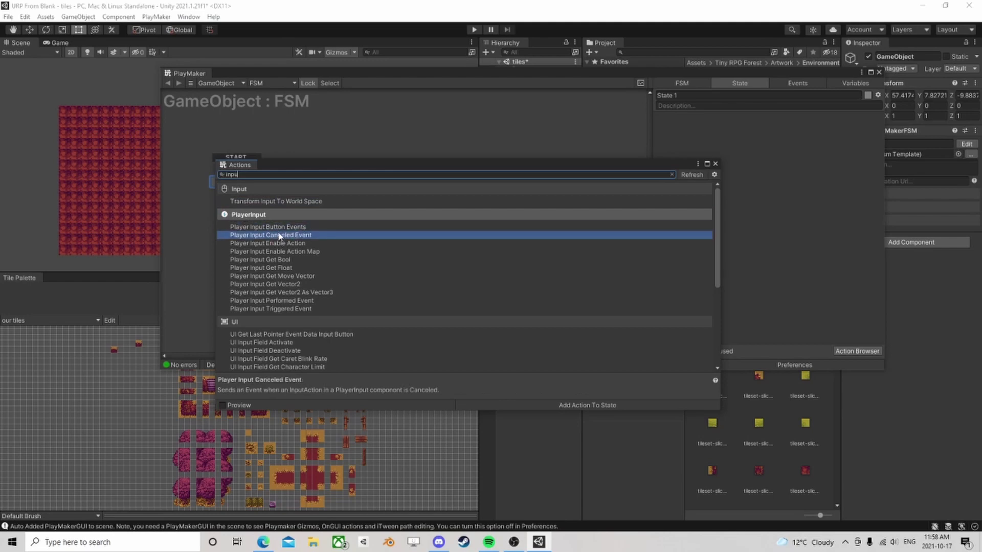
pyautogui.doubleClick(278, 227)
pyautogui.click(716, 164)
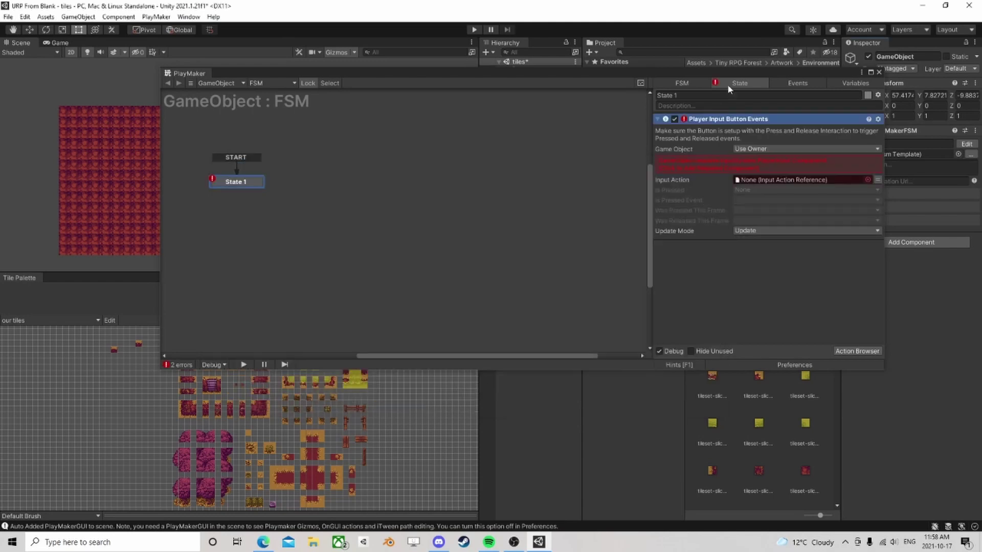
pyautogui.moveTo(733, 69); pyautogui.dragTo(528, 102)
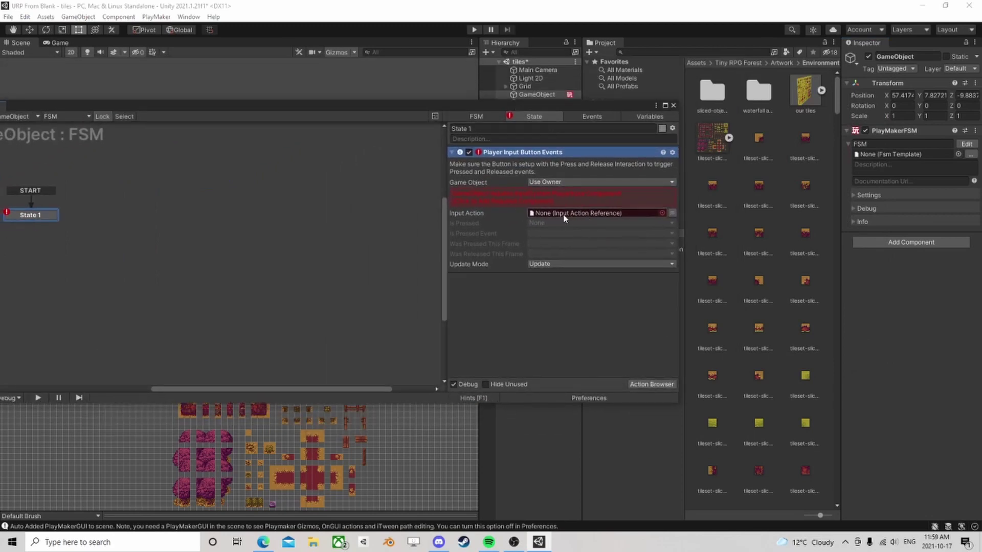
pyautogui.click(661, 213)
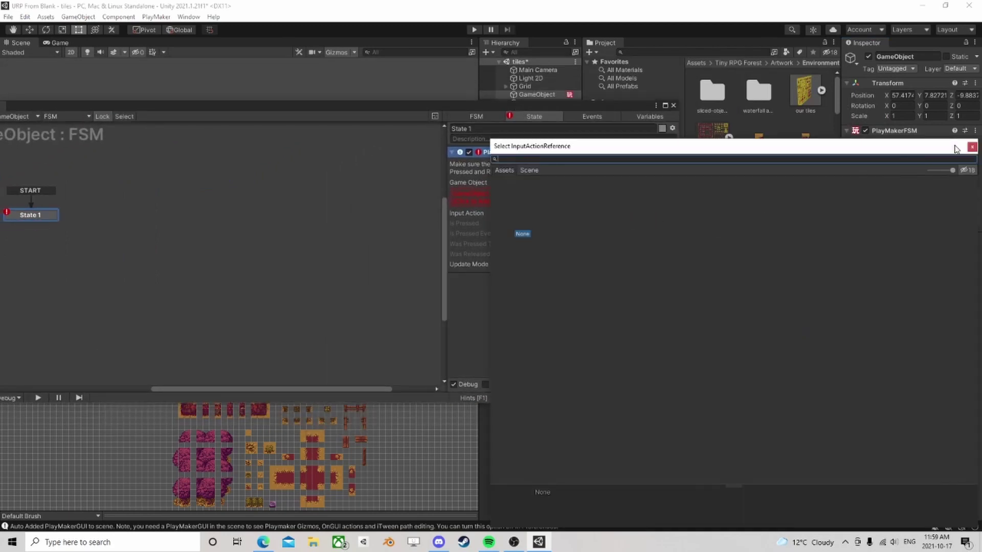
# Import the Input System's Custom Binding Composite sample from Package Manager.
pyautogui.click(972, 147)
pyautogui.click(673, 106)
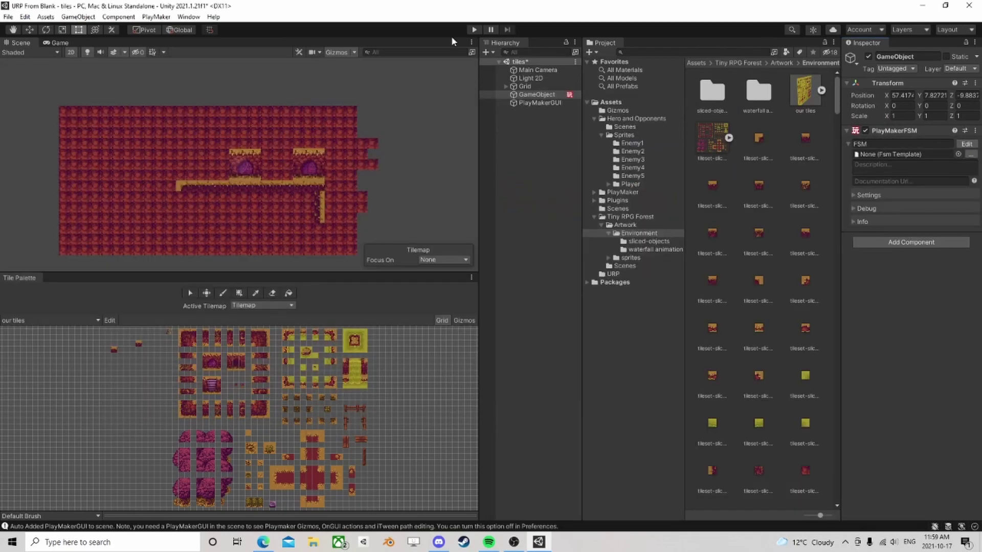
pyautogui.click(195, 17)
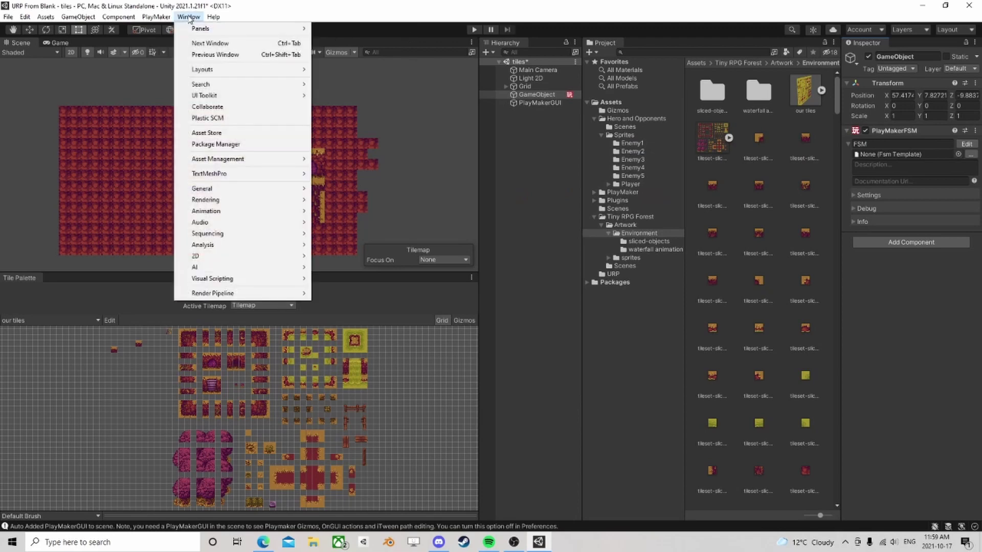
pyautogui.click(241, 144)
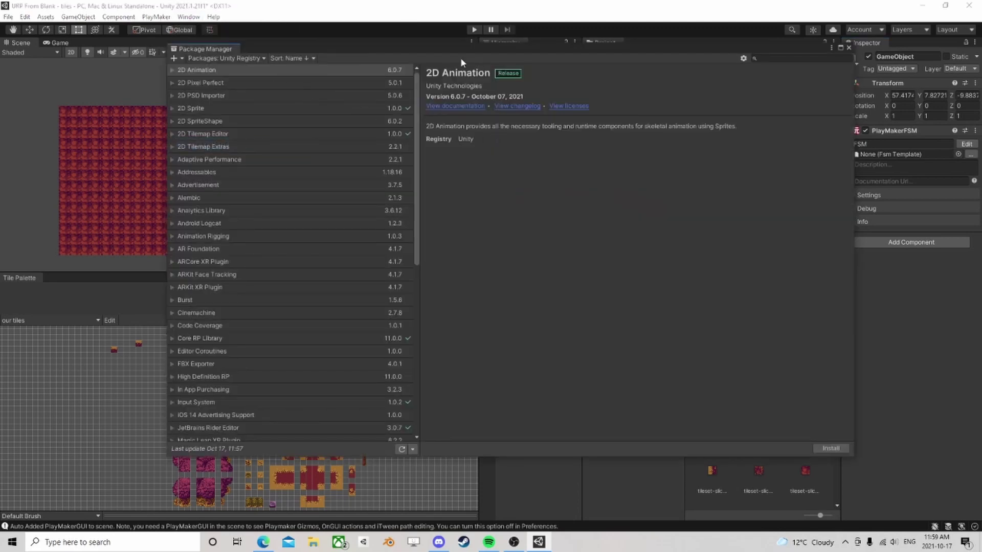
pyautogui.click(775, 59)
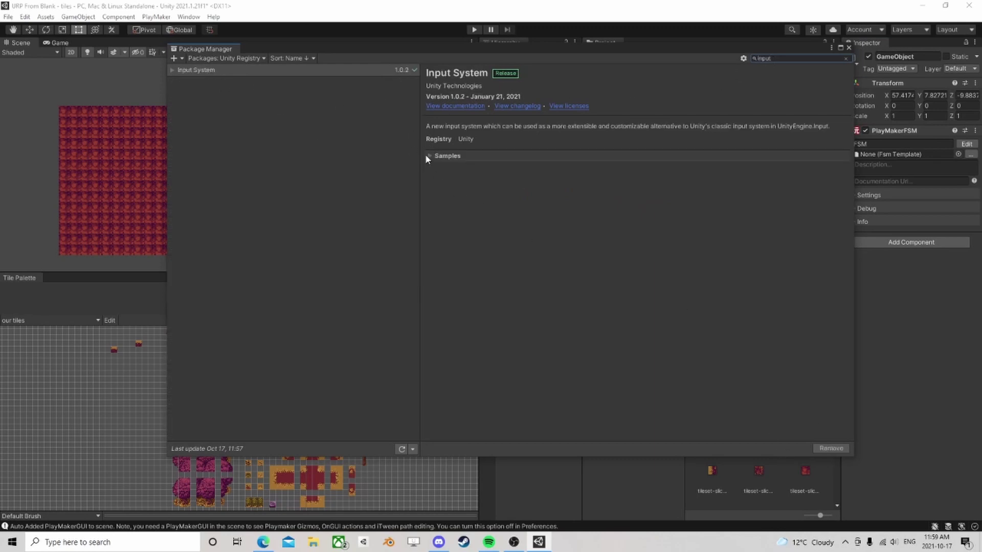
pyautogui.click(430, 156)
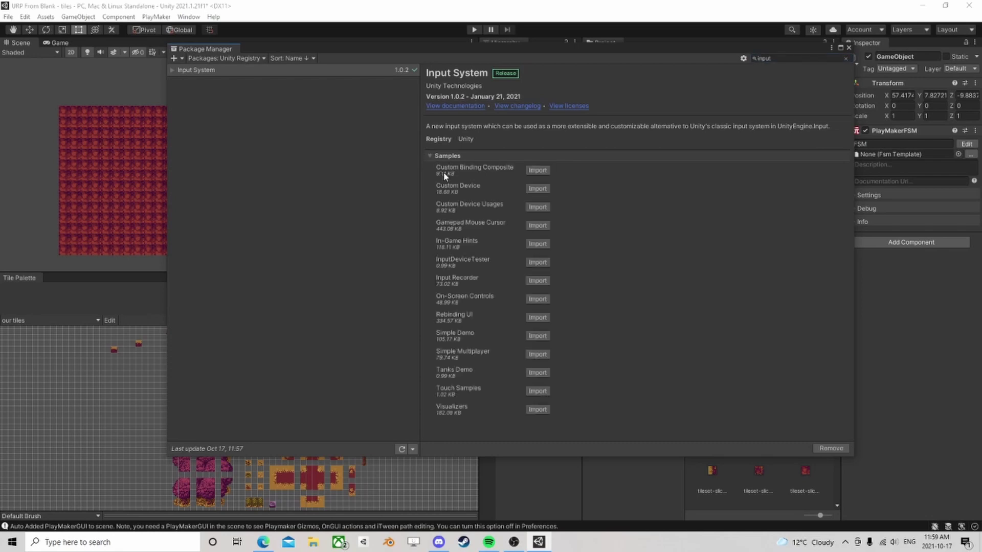
pyautogui.click(540, 171)
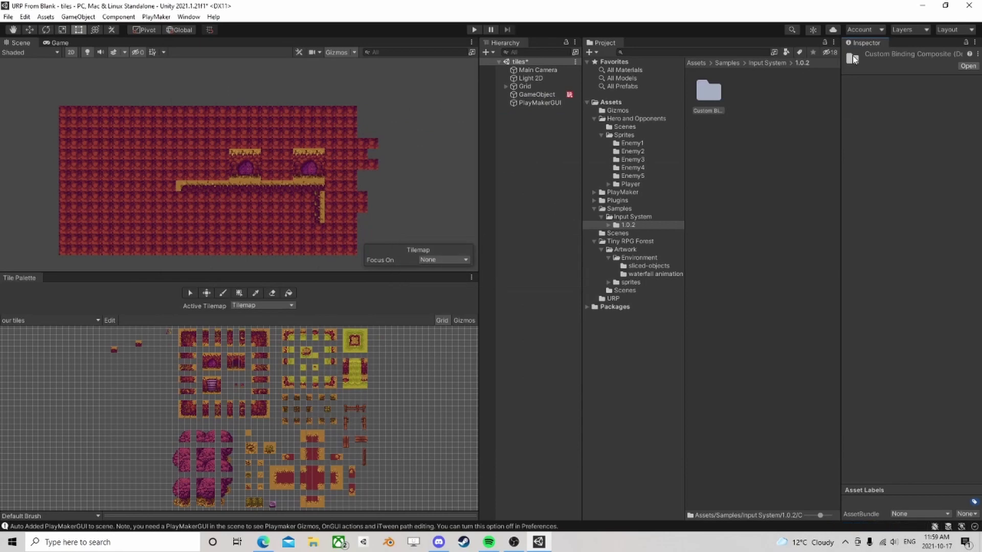
# Collapse the Project folders, select GameObject, and widen the Hierarchy panel.
pyautogui.click(594, 208)
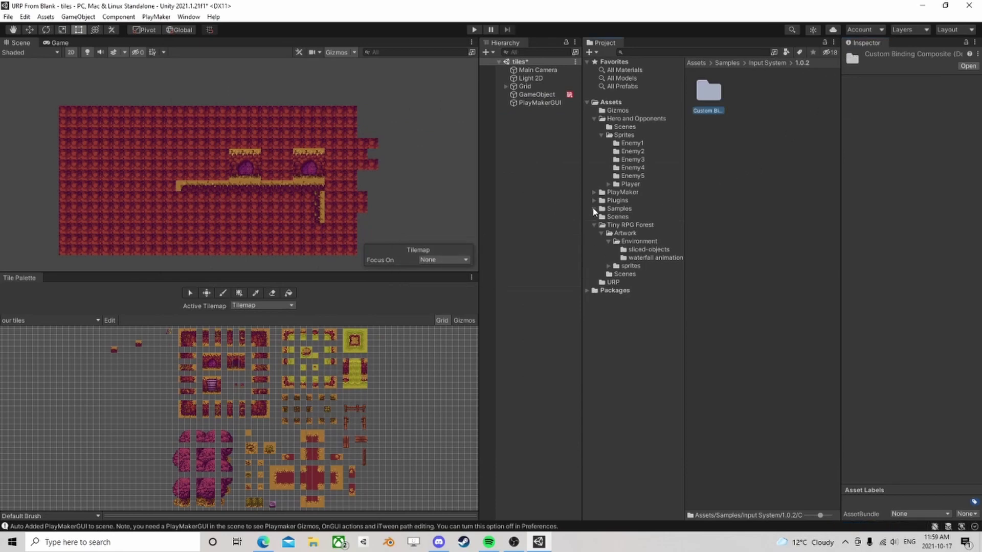
pyautogui.click(594, 118)
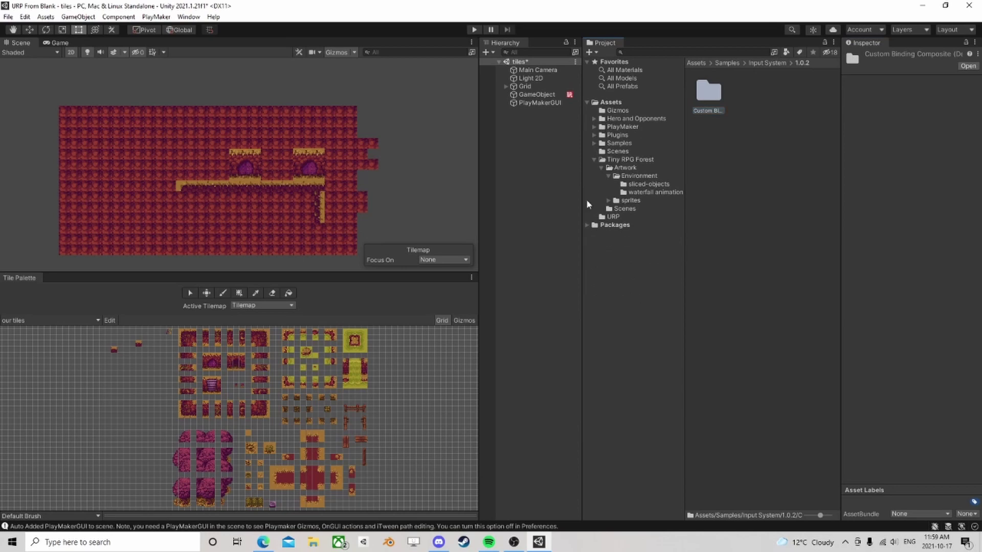
pyautogui.click(537, 95)
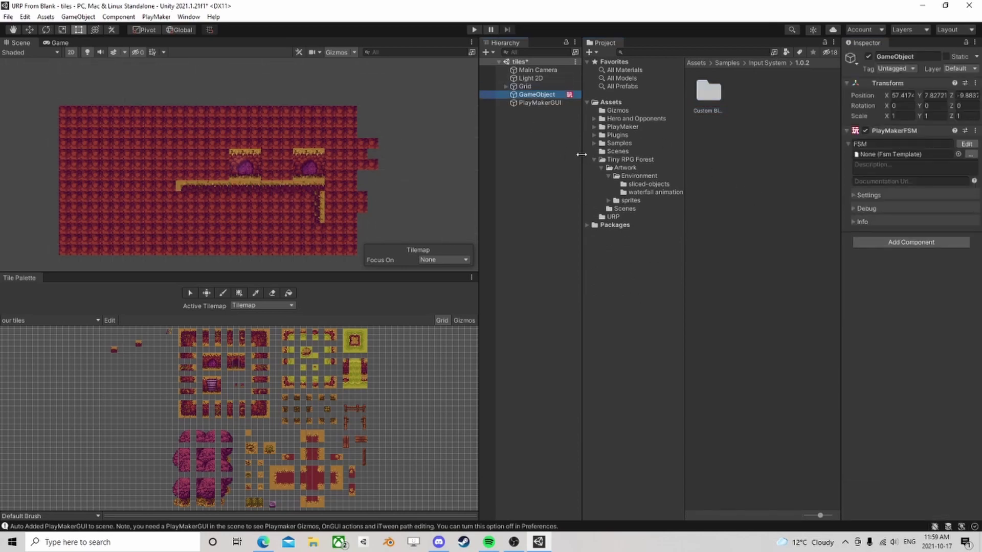
pyautogui.moveTo(581, 154); pyautogui.dragTo(495, 162)
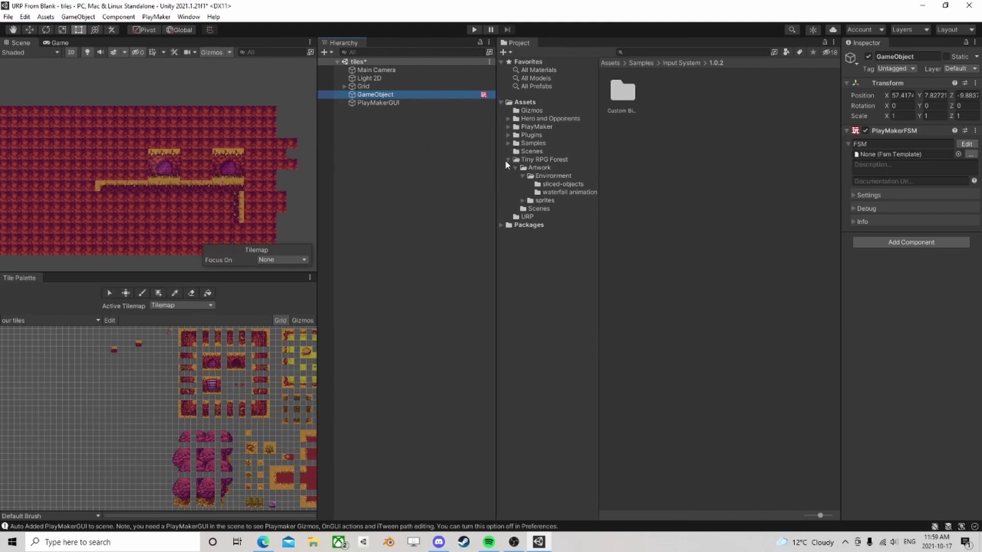
pyautogui.click(506, 160)
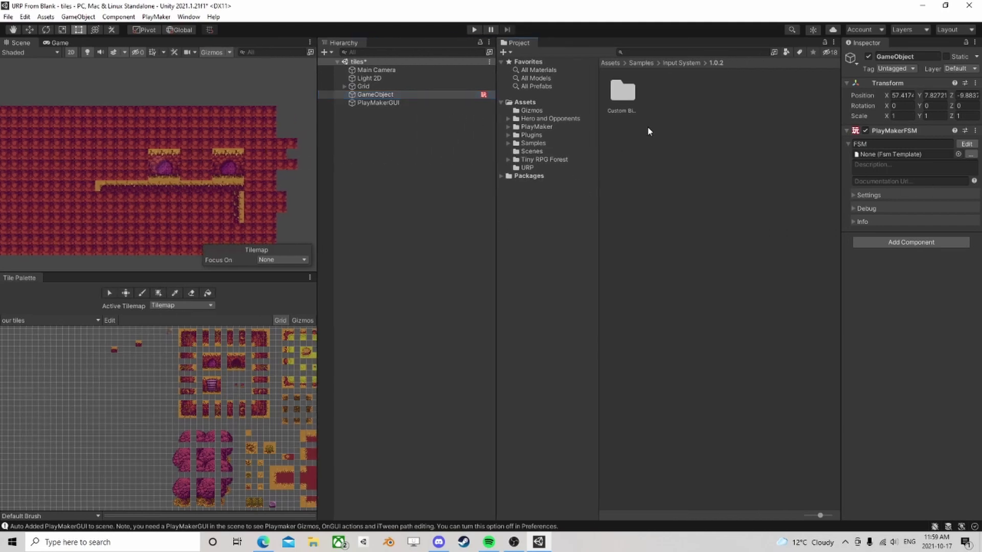
# Reopen the GameObject's FSM and check the action's Input Action picker, closing it unchanged.
pyautogui.click(966, 144)
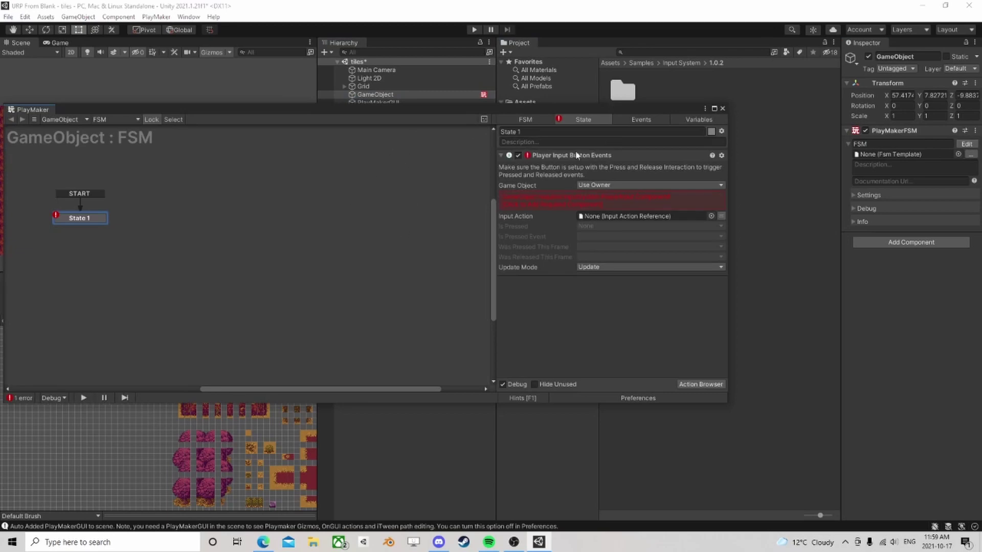
pyautogui.click(711, 215)
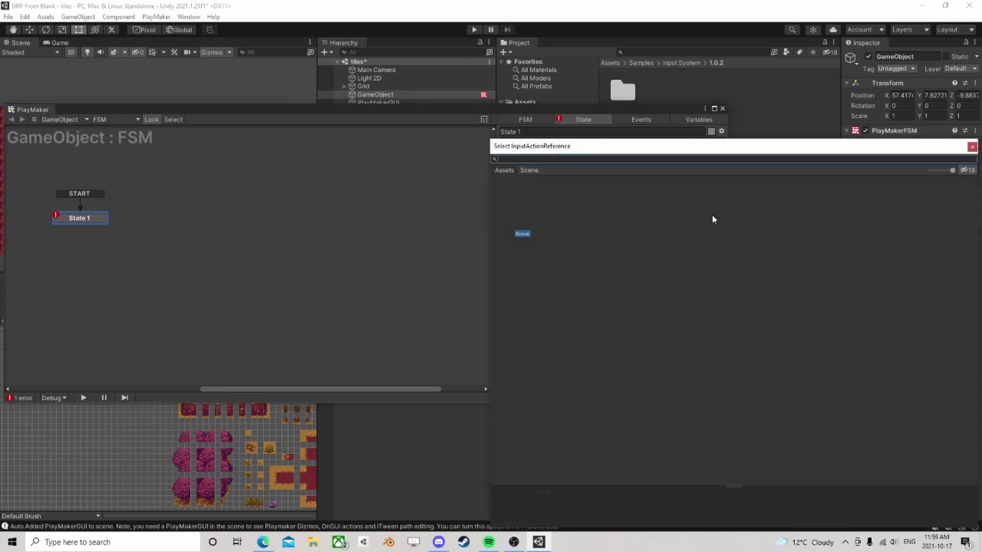
pyautogui.moveTo(764, 156); pyautogui.dragTo(406, 119)
pyautogui.click(598, 111)
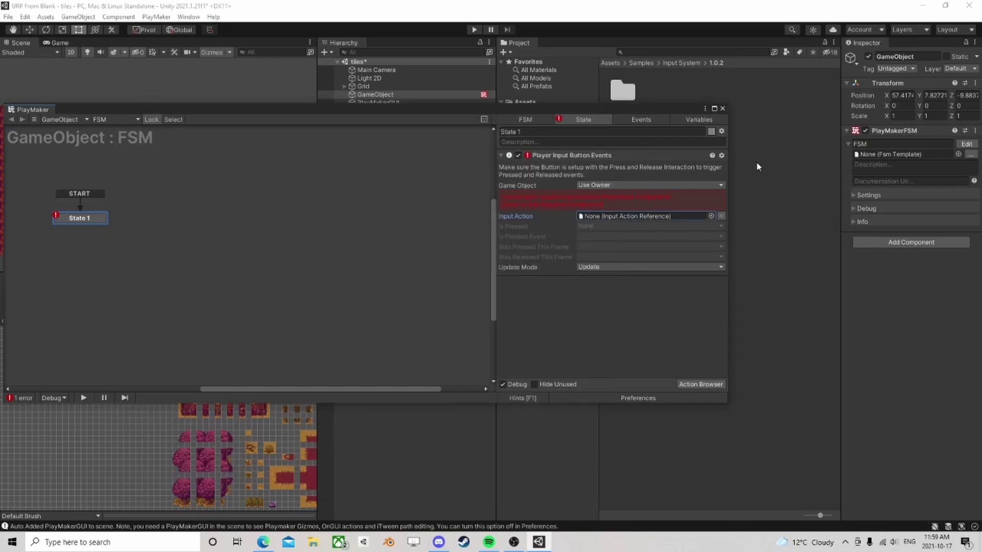
# Add a Player Input component to the GameObject.
pyautogui.click(900, 243)
pyautogui.write('in')
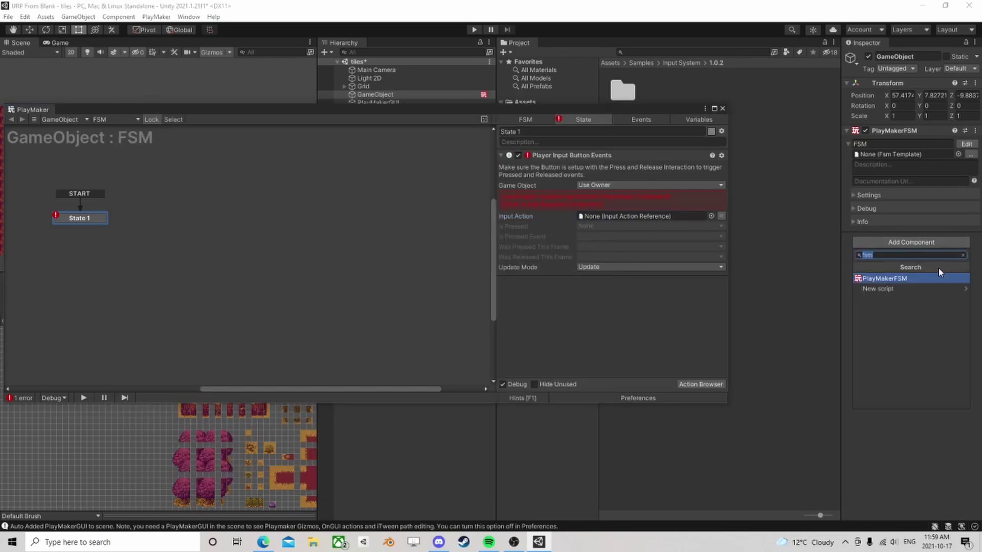
pyautogui.write('pu')
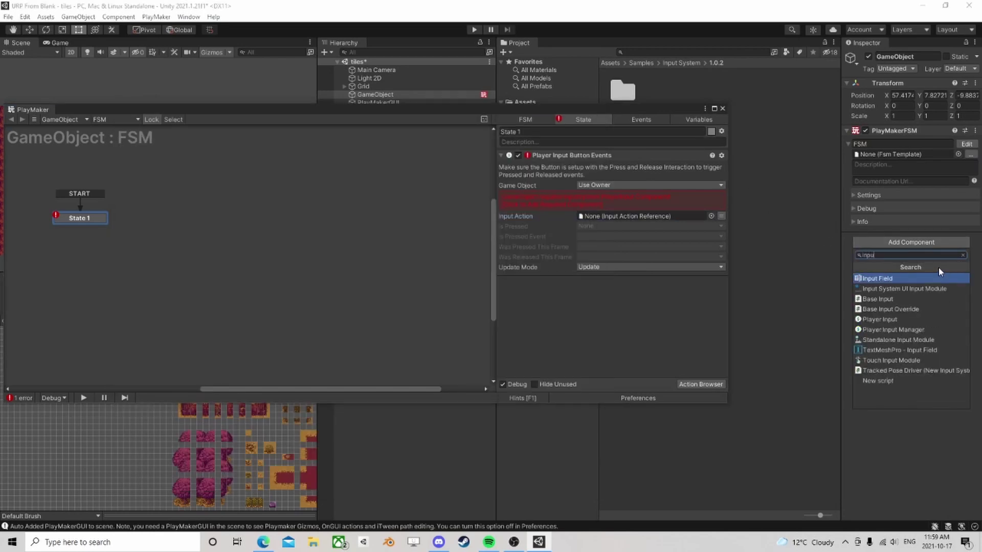
pyautogui.write('t')
pyautogui.press('Down')
pyautogui.press('Down')
pyautogui.press('Down')
pyautogui.press('Down')
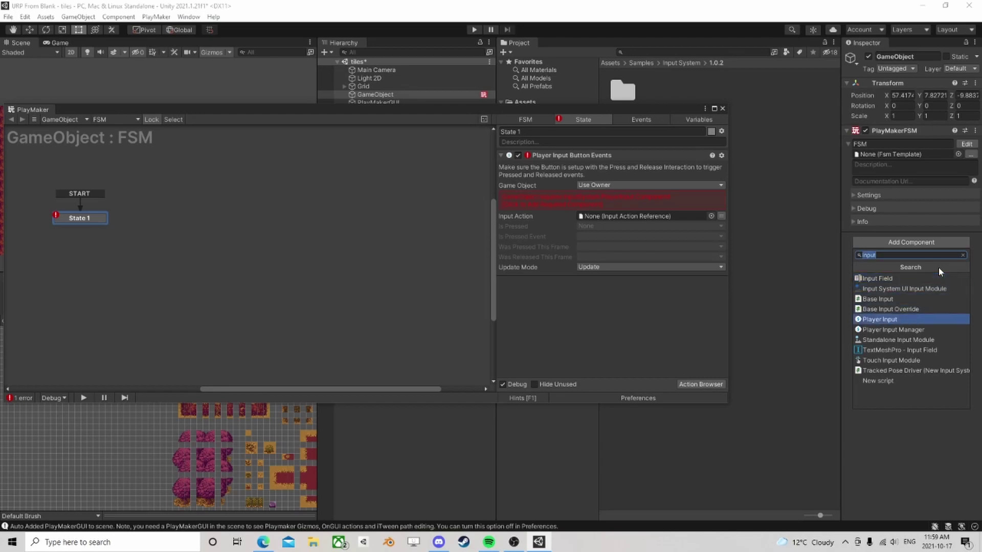
pyautogui.press('Return')
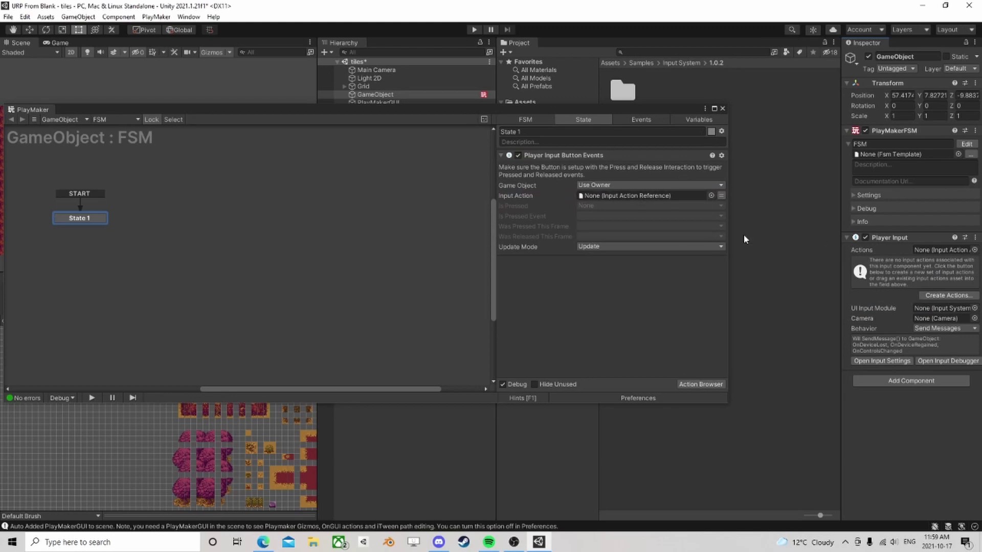
# Create and save a new input actions asset for Player Input.
pyautogui.click(949, 296)
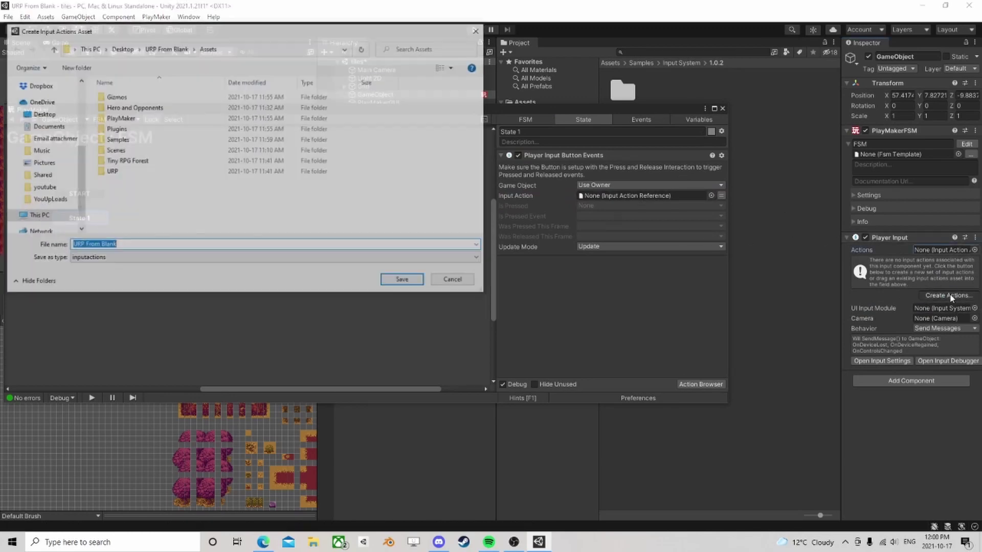
pyautogui.click(399, 282)
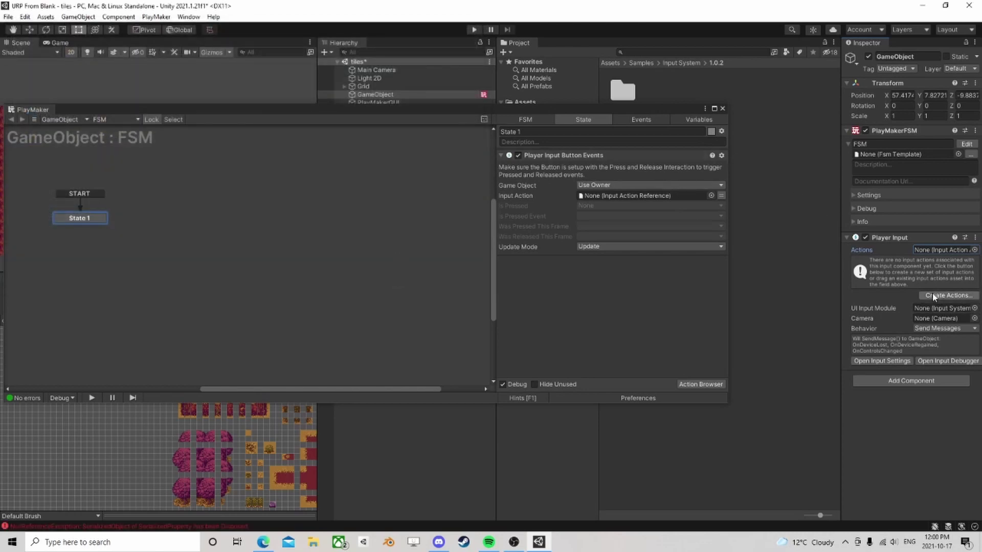
pyautogui.moveTo(655, 113); pyautogui.dragTo(628, 116)
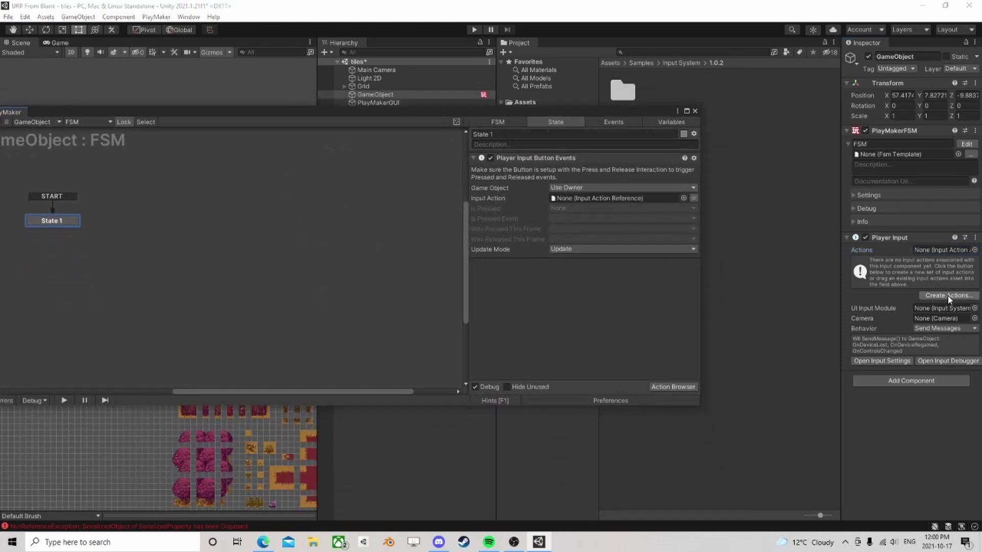
# Clear the error from the Console and browse the input action reference picker.
pyautogui.click(187, 528)
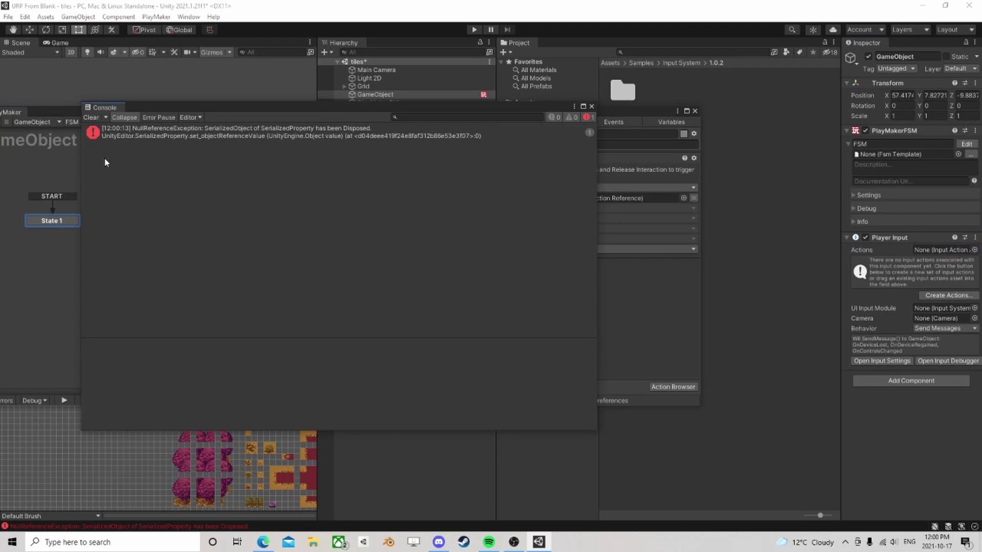
pyautogui.click(91, 117)
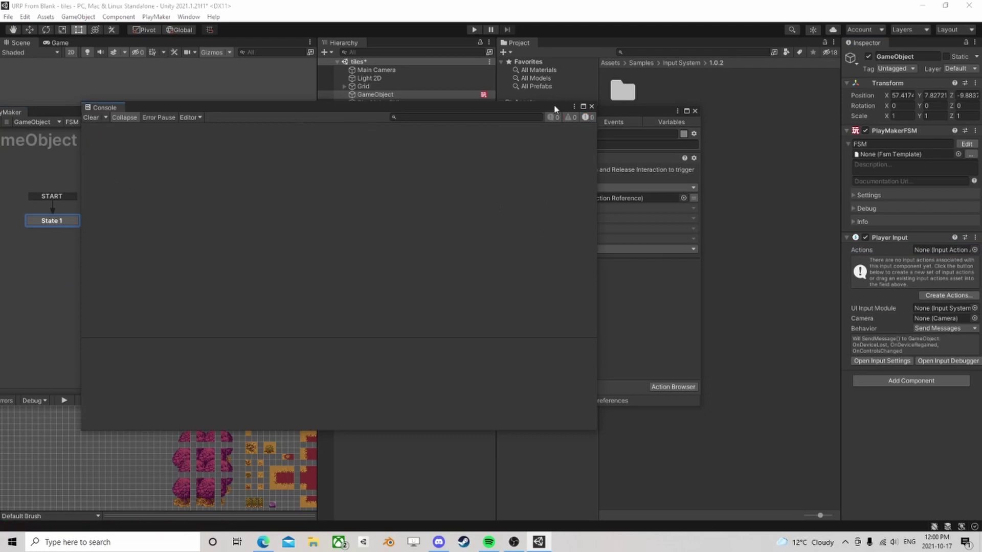
pyautogui.click(592, 107)
pyautogui.click(684, 199)
pyautogui.moveTo(703, 152); pyautogui.dragTo(376, 90)
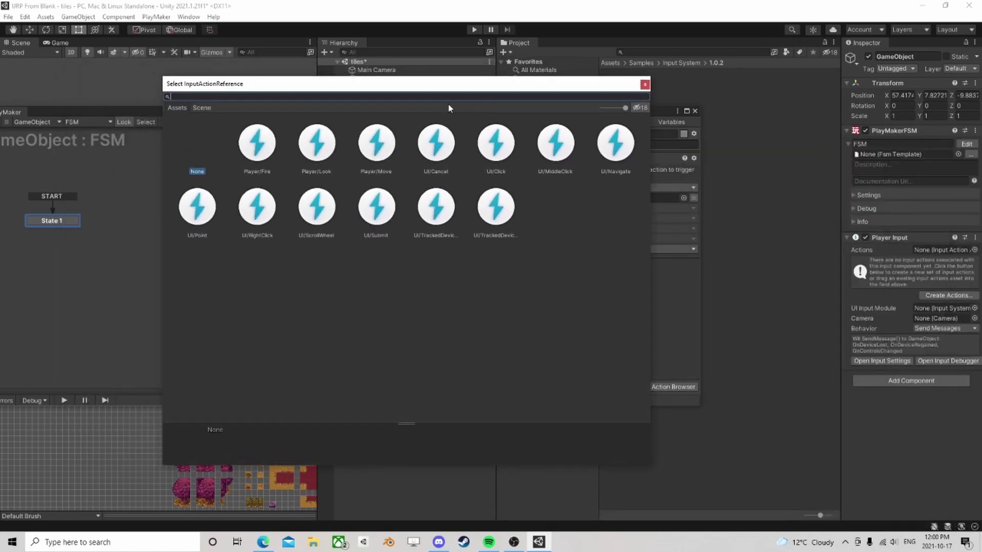
pyautogui.moveTo(434, 83); pyautogui.dragTo(474, 92)
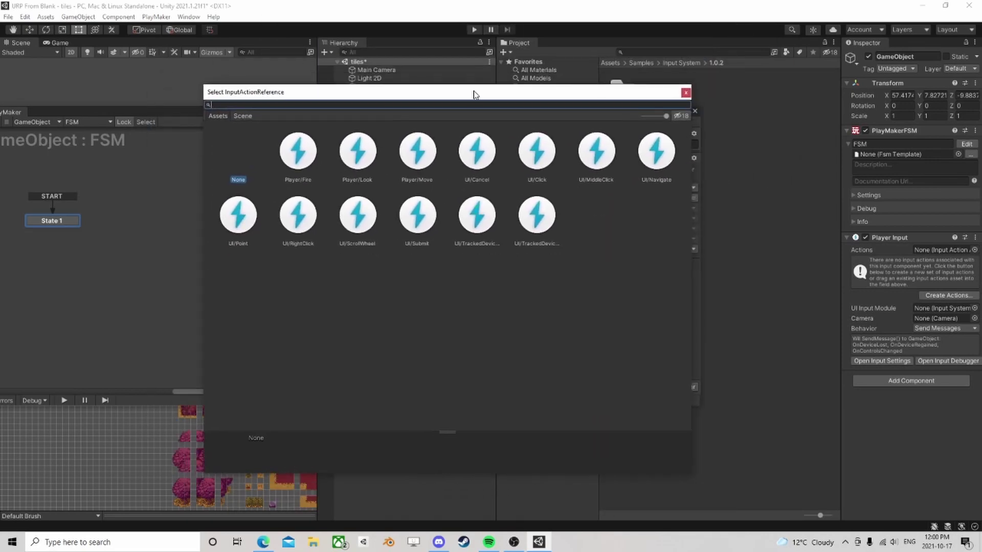
pyautogui.click(186, 17)
# Check Input System in Package Manager, then close it and the input action picker.
pyautogui.click(209, 148)
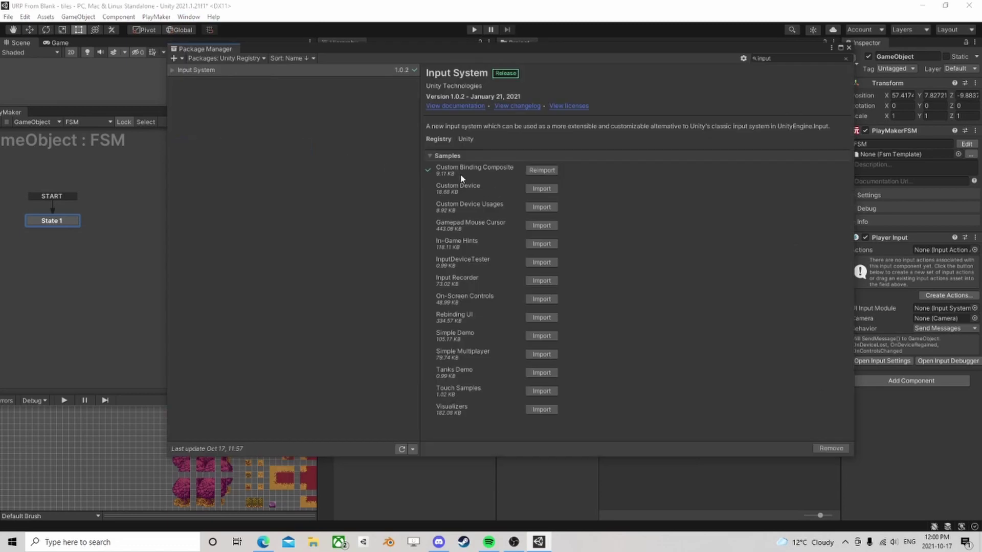
pyautogui.click(848, 47)
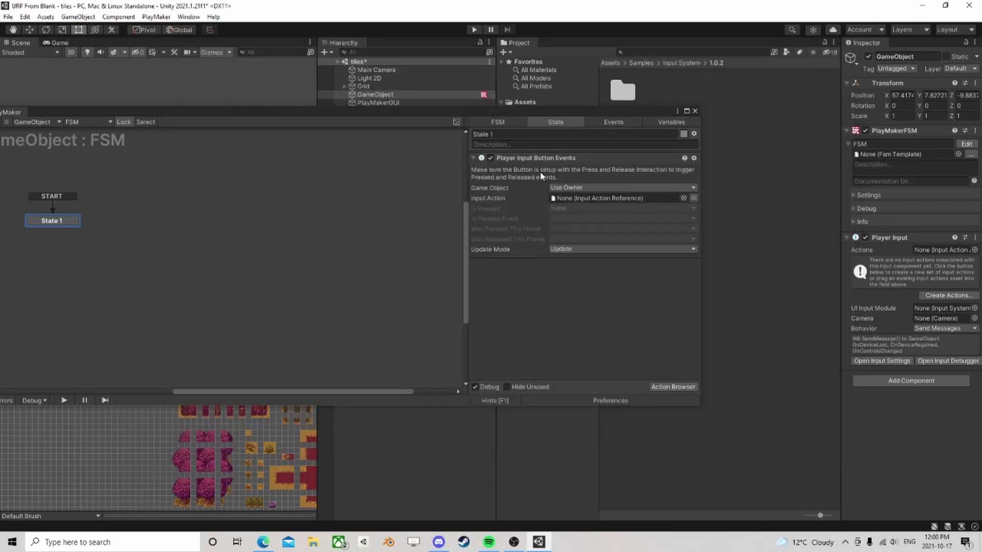
pyautogui.click(683, 198)
pyautogui.moveTo(711, 145); pyautogui.dragTo(538, 136)
pyautogui.click(564, 97)
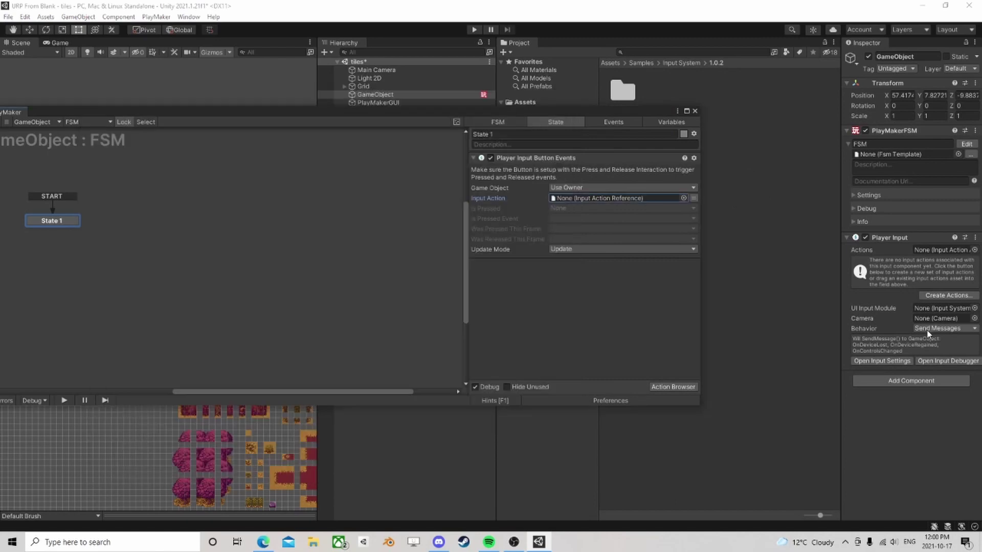
# Assign URP From Blank to Player Input's Actions and expand it in the Project window.
pyautogui.click(973, 250)
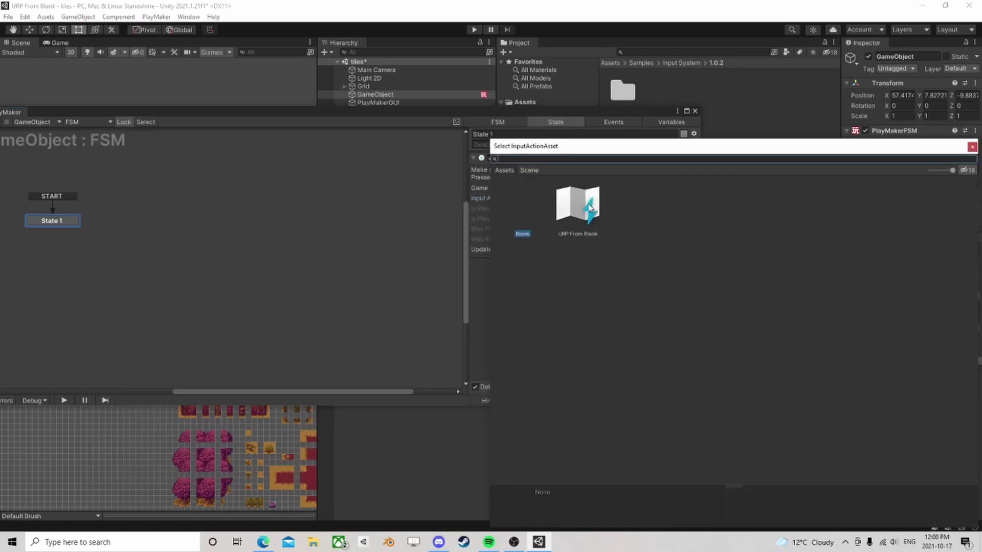
pyautogui.click(578, 205)
pyautogui.click(972, 147)
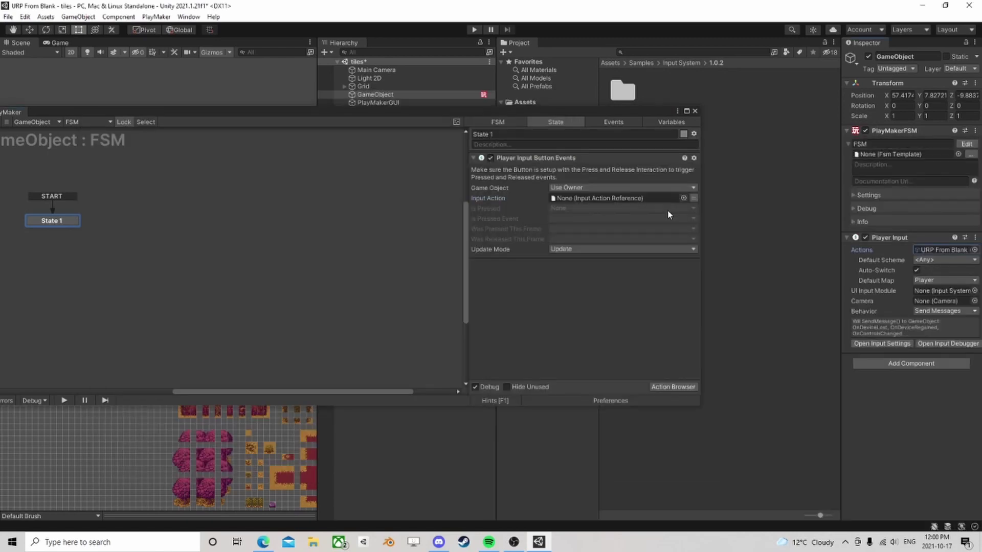
pyautogui.click(941, 250)
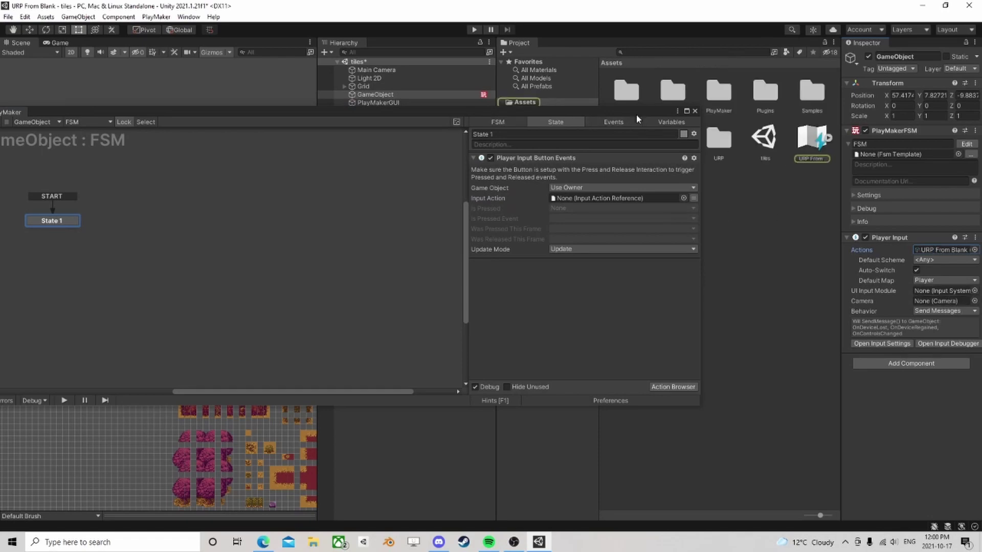
pyautogui.moveTo(639, 116); pyautogui.dragTo(516, 106)
pyautogui.click(828, 138)
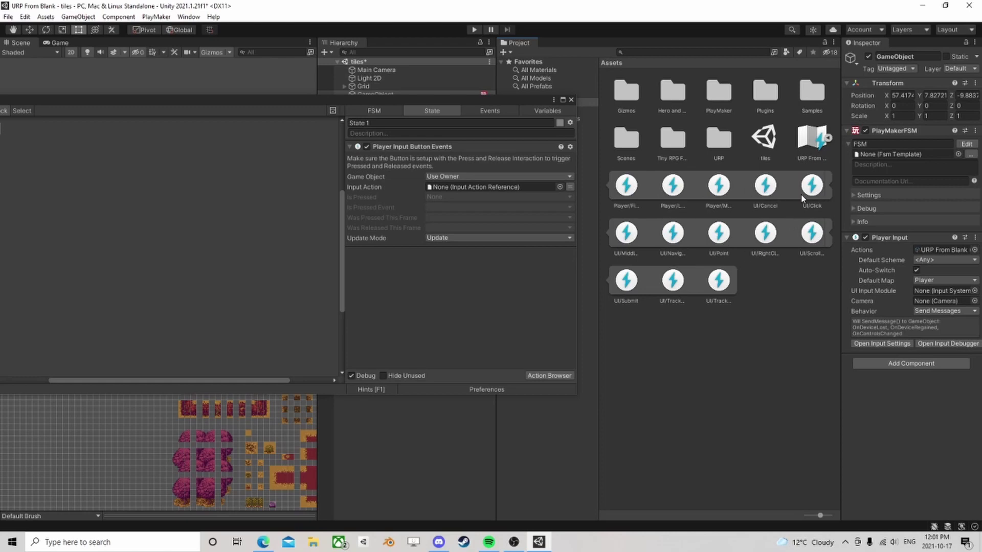
# Set the button-events action's Input Action to Player/Fire.
pyautogui.click(560, 187)
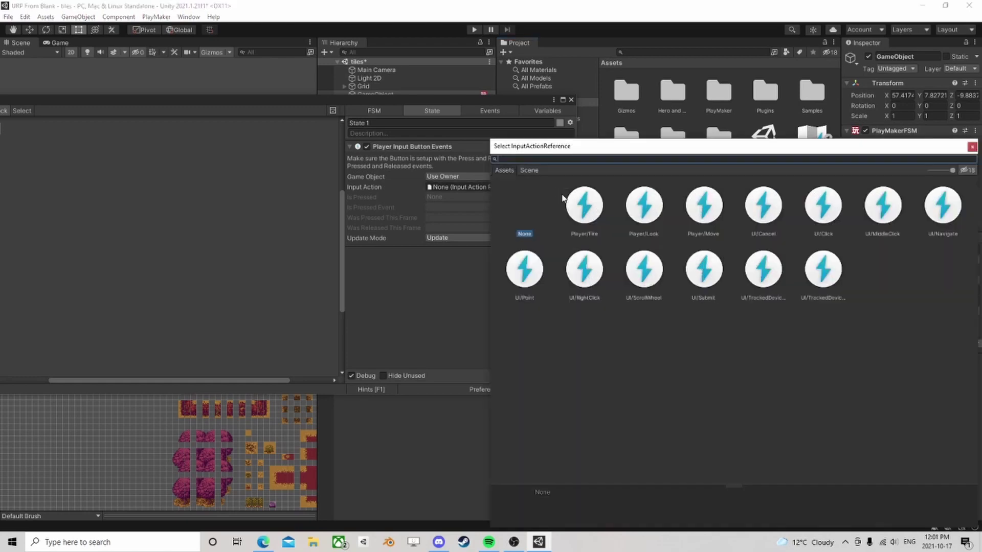
pyautogui.click(585, 207)
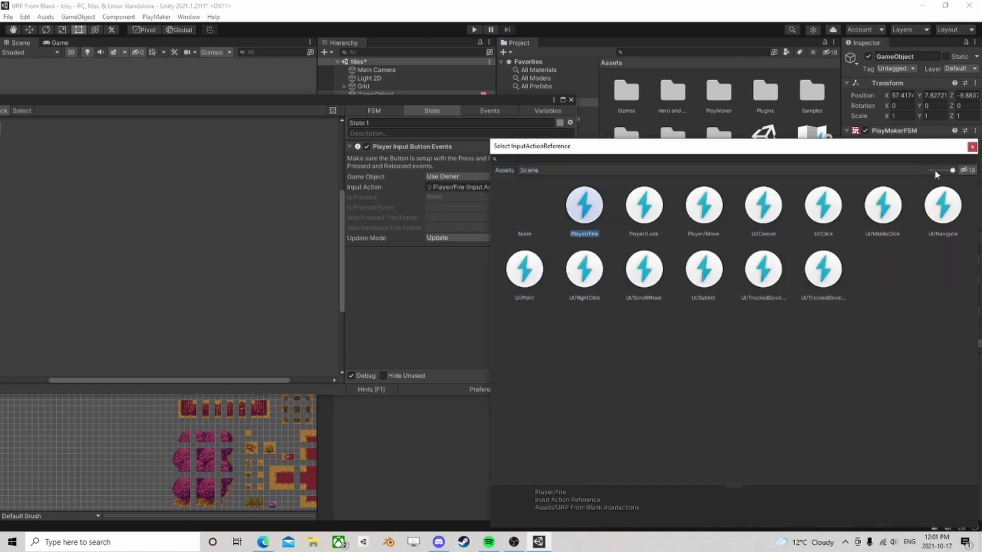
pyautogui.click(972, 147)
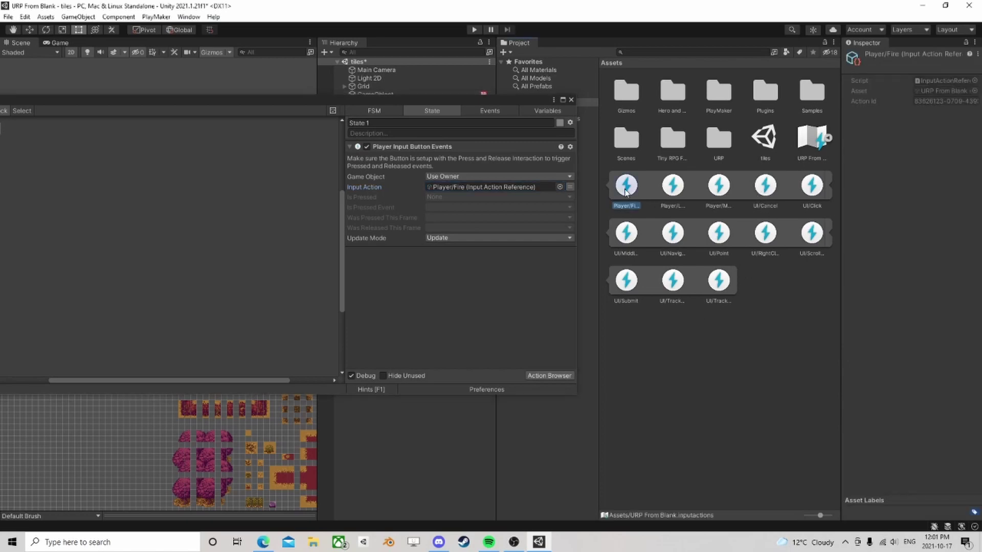
# Open the URP From Blank asset in the input actions editor.
pyautogui.click(806, 153)
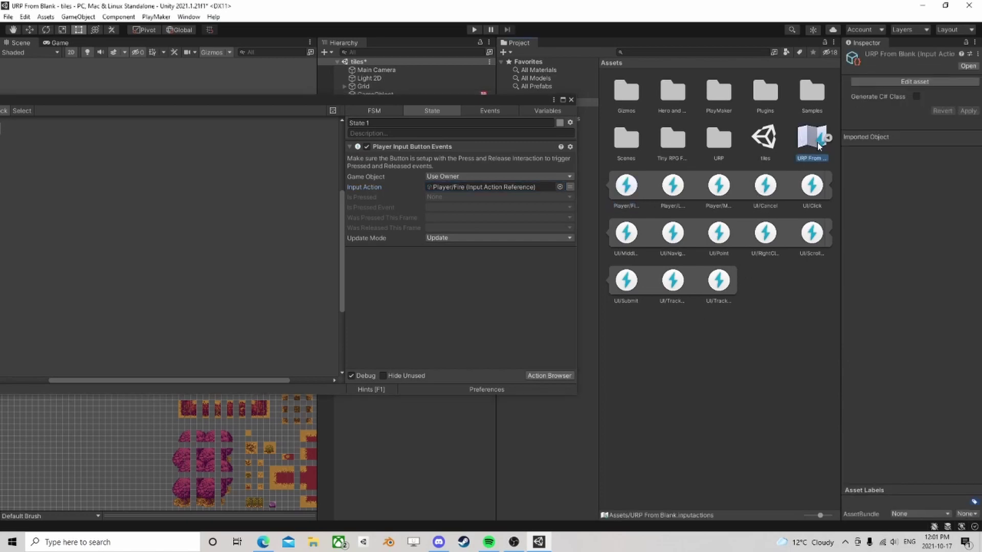
pyautogui.click(828, 138)
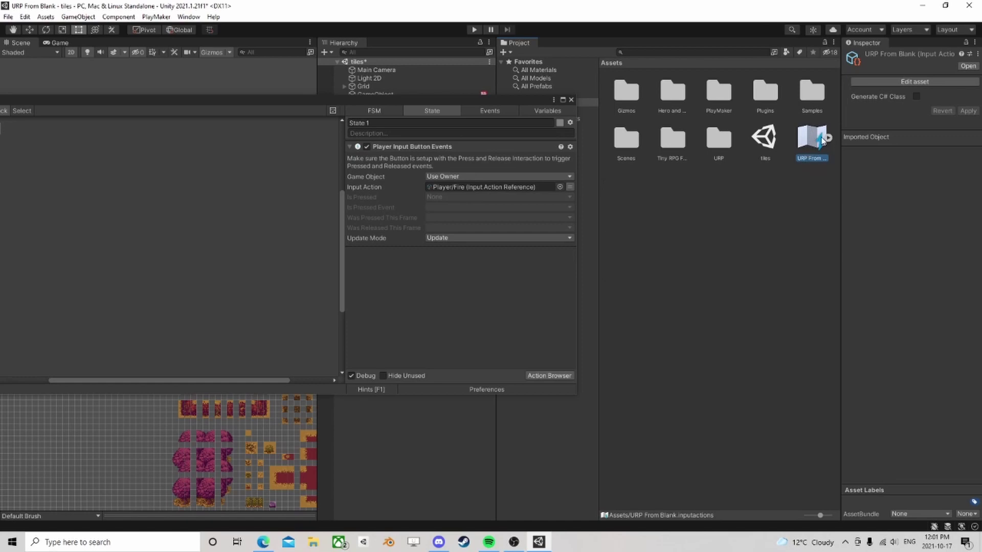
pyautogui.click(828, 138)
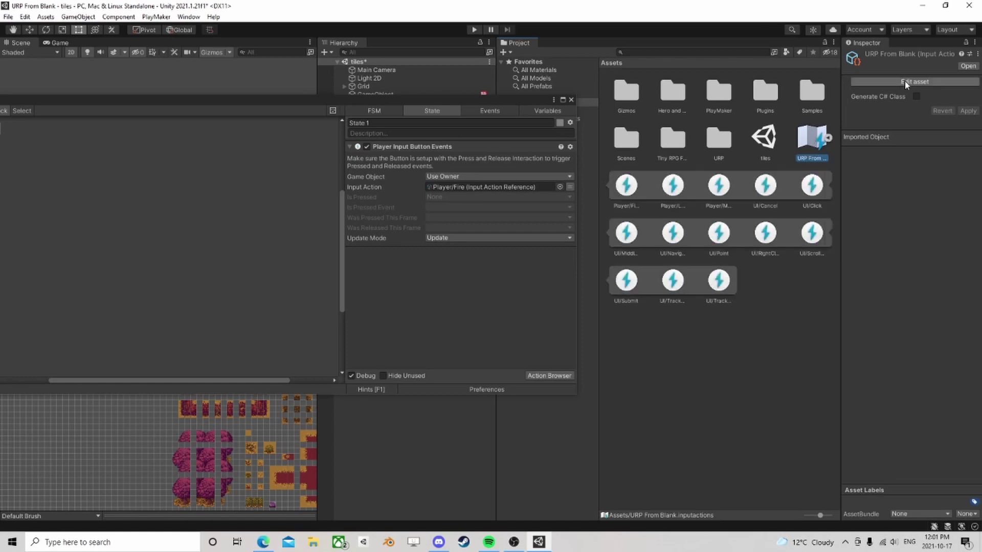
pyautogui.click(905, 83)
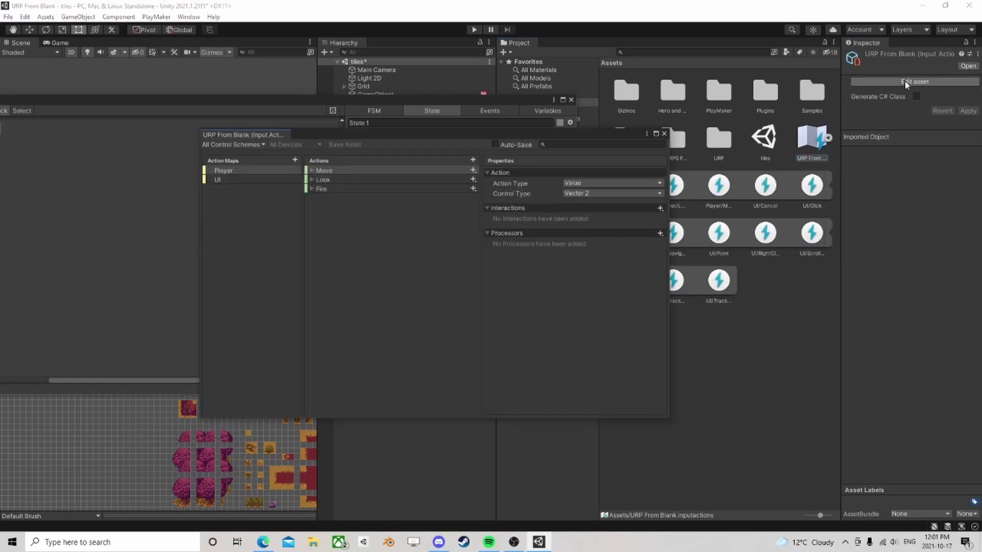
# Inspect the UI map's Navigate, Submit, Cancel, Point and TrackedDevice action bindings.
pyautogui.click(235, 179)
pyautogui.click(231, 171)
pyautogui.click(224, 180)
pyautogui.click(228, 171)
pyautogui.click(223, 180)
pyautogui.click(233, 171)
pyautogui.click(240, 180)
pyautogui.click(312, 171)
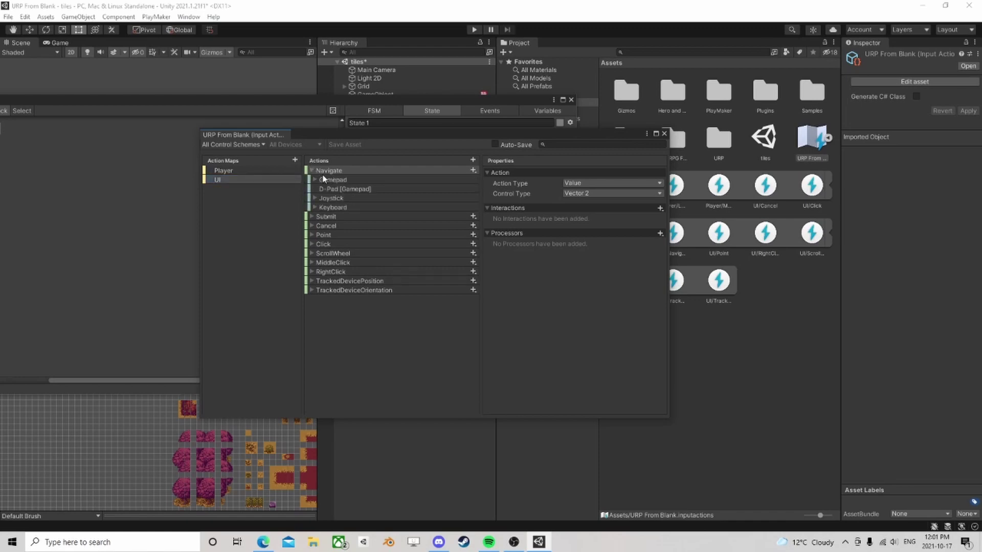
pyautogui.click(311, 216)
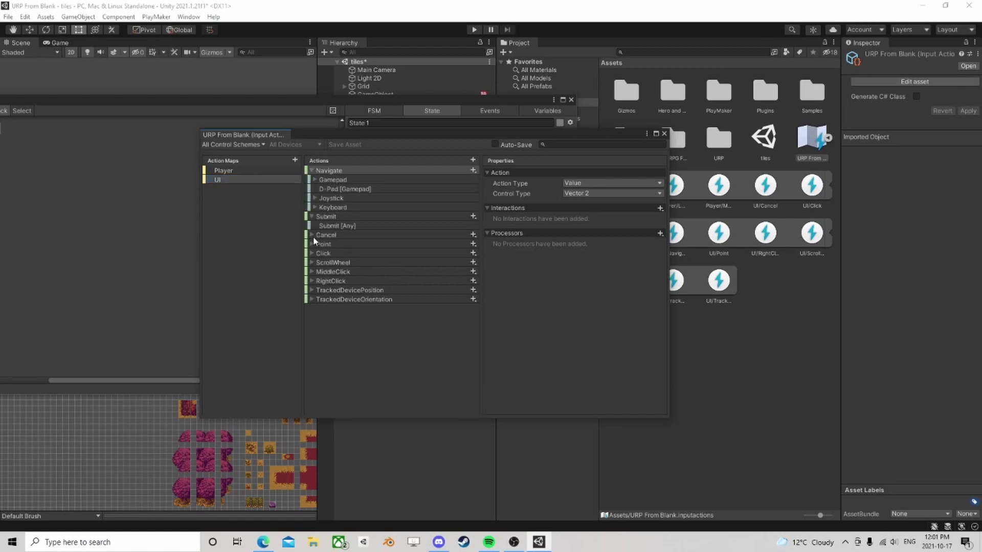
pyautogui.click(312, 235)
pyautogui.click(311, 235)
pyautogui.click(311, 244)
pyautogui.click(311, 244)
pyautogui.click(310, 290)
pyautogui.click(310, 290)
pyautogui.click(311, 300)
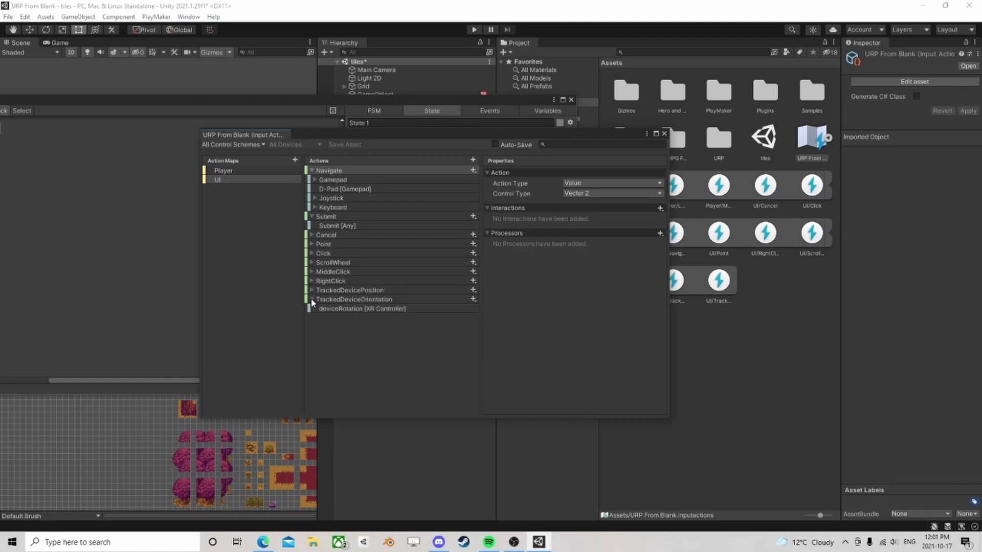
# Inspect the Player map's Move, Look and Fire actions and their bindings.
pyautogui.click(232, 172)
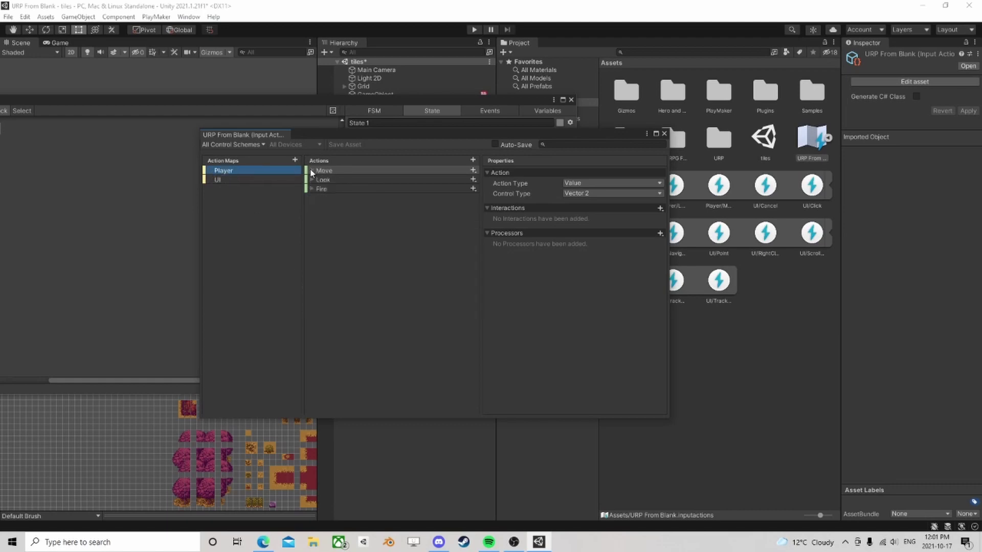
pyautogui.click(312, 171)
pyautogui.click(312, 171)
pyautogui.click(311, 179)
pyautogui.click(311, 180)
pyautogui.click(312, 189)
pyautogui.click(312, 189)
pyautogui.click(230, 173)
pyautogui.click(218, 181)
pyautogui.press('Up')
pyautogui.click(324, 186)
pyautogui.click(325, 181)
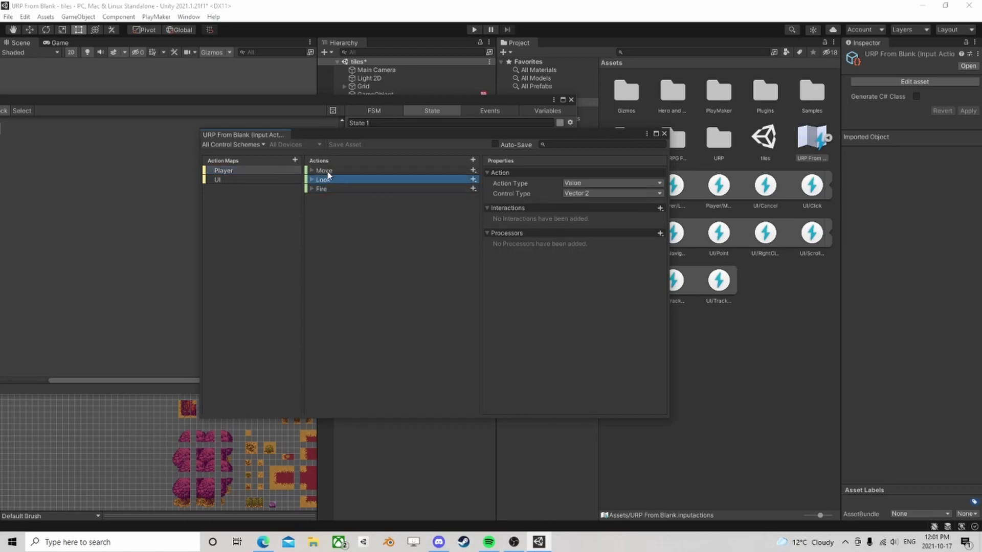
# Add a new action named Jump to the Player map.
pyautogui.click(330, 172)
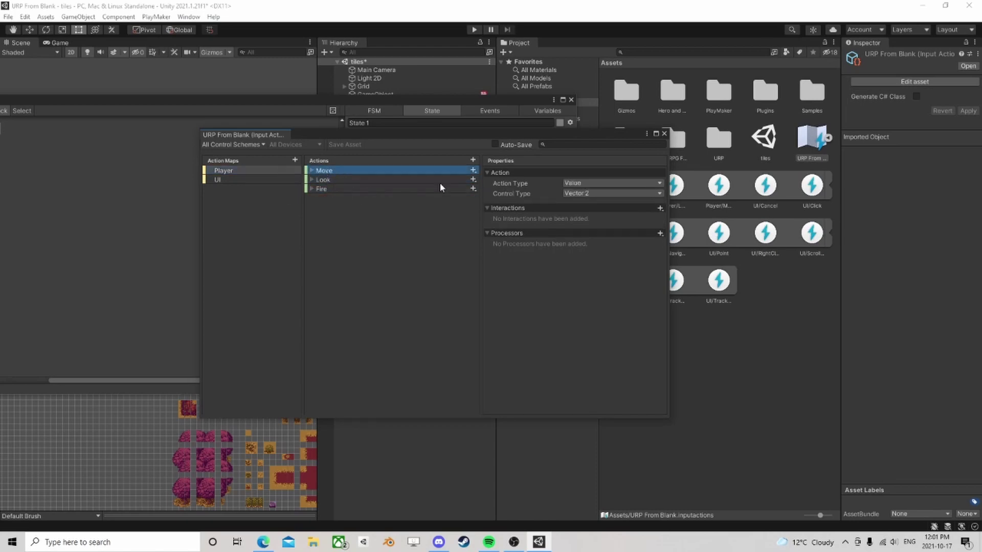
pyautogui.click(473, 160)
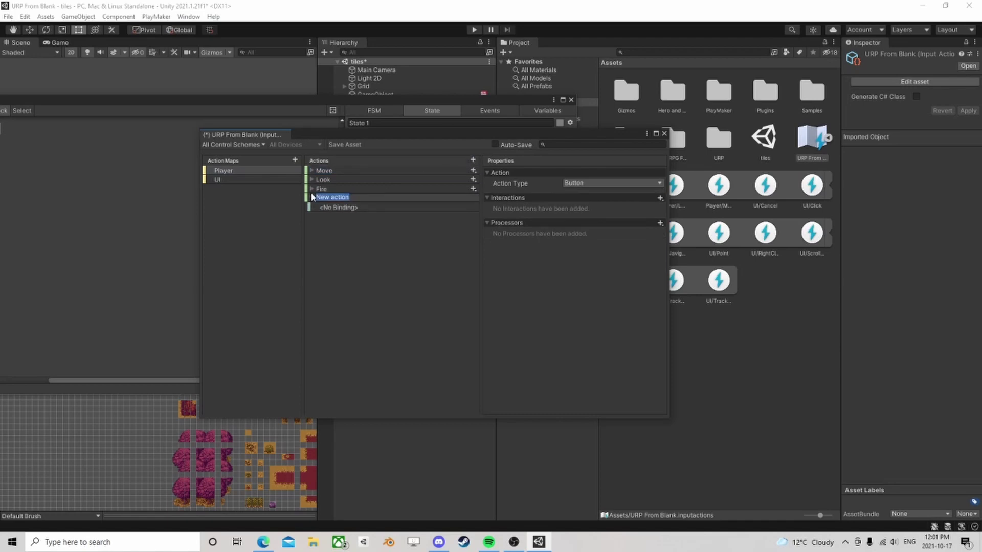
pyautogui.write('Jump')
pyautogui.press('Return')
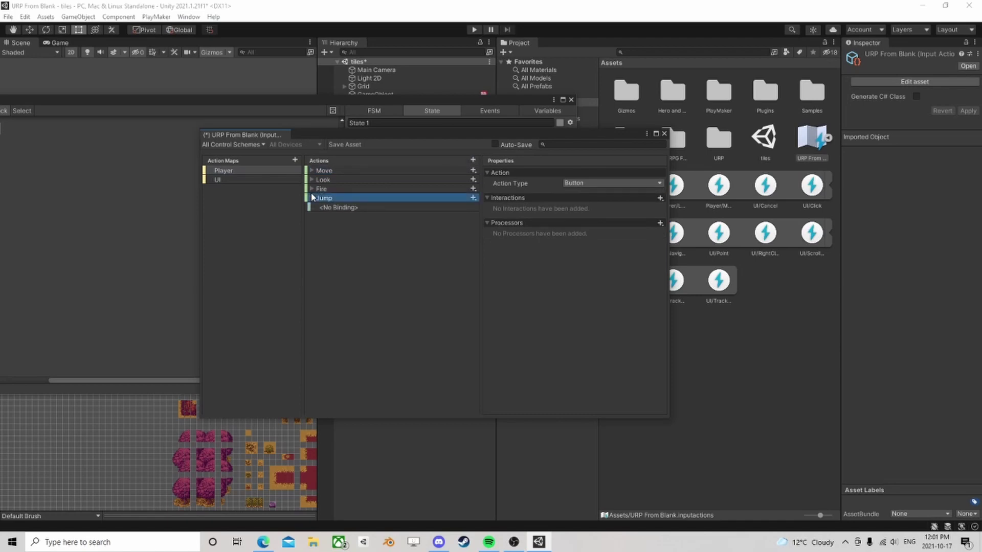
# Bind the Jump action to Space [Keyboard] using Listen.
pyautogui.click(345, 210)
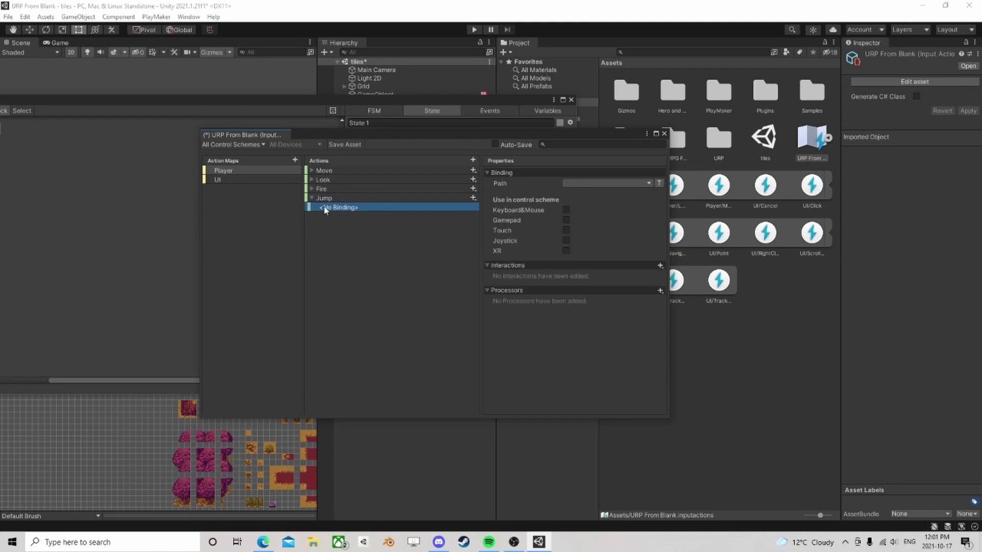
pyautogui.click(648, 184)
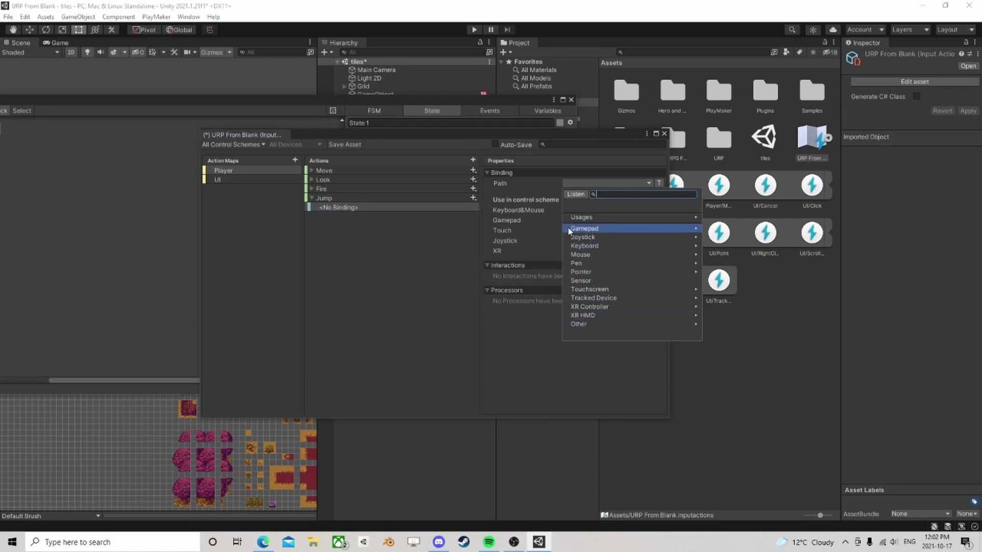
pyautogui.click(579, 195)
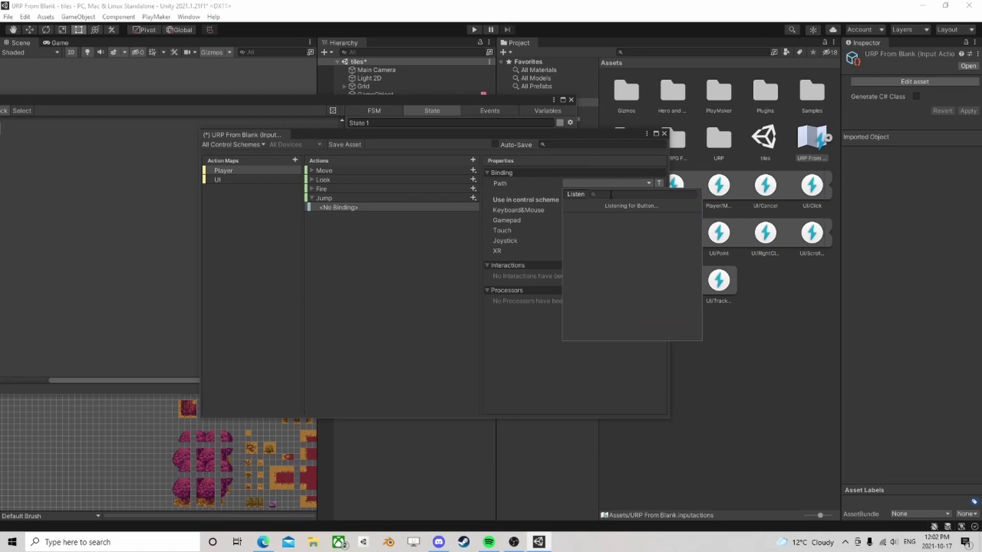
pyautogui.press('space')
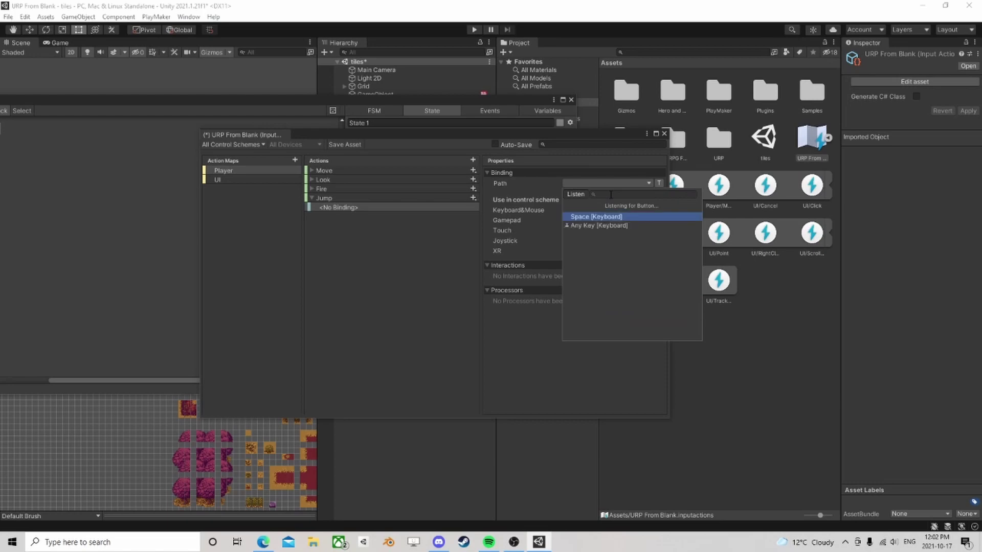
pyautogui.click(614, 218)
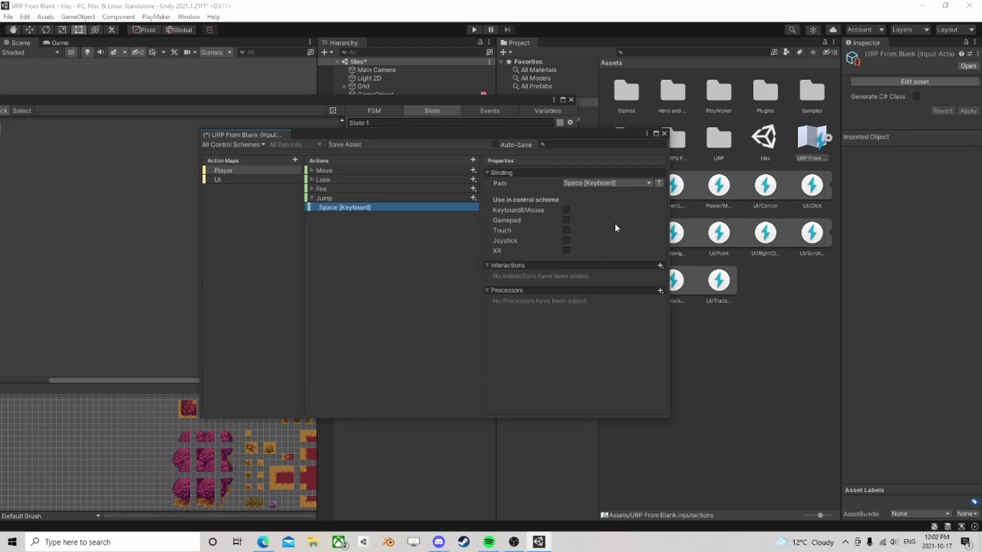
# Review the Jump action and its binding, then close the Input Actions window.
pyautogui.click(350, 199)
pyautogui.click(342, 205)
pyautogui.click(340, 200)
pyautogui.click(338, 204)
pyautogui.click(338, 201)
pyautogui.click(339, 207)
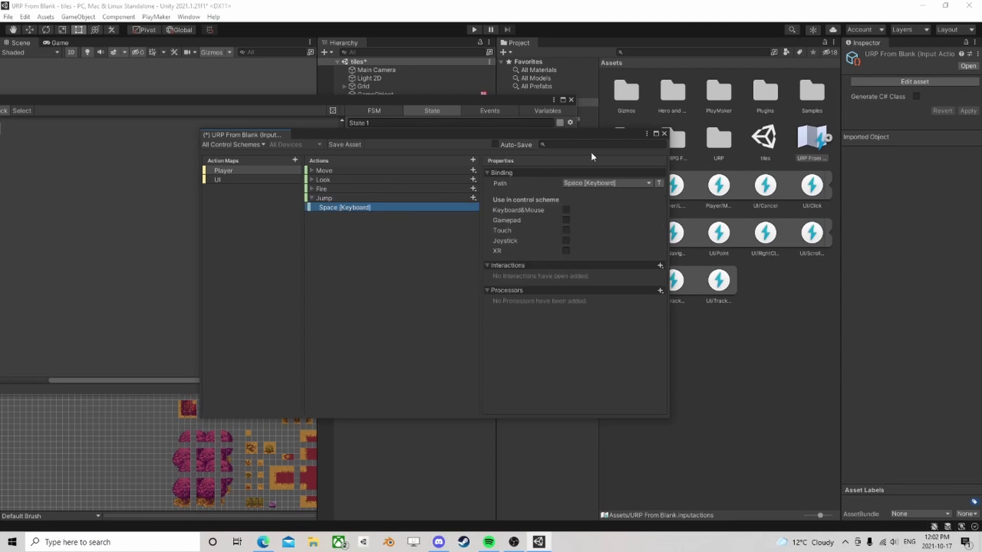
pyautogui.click(664, 134)
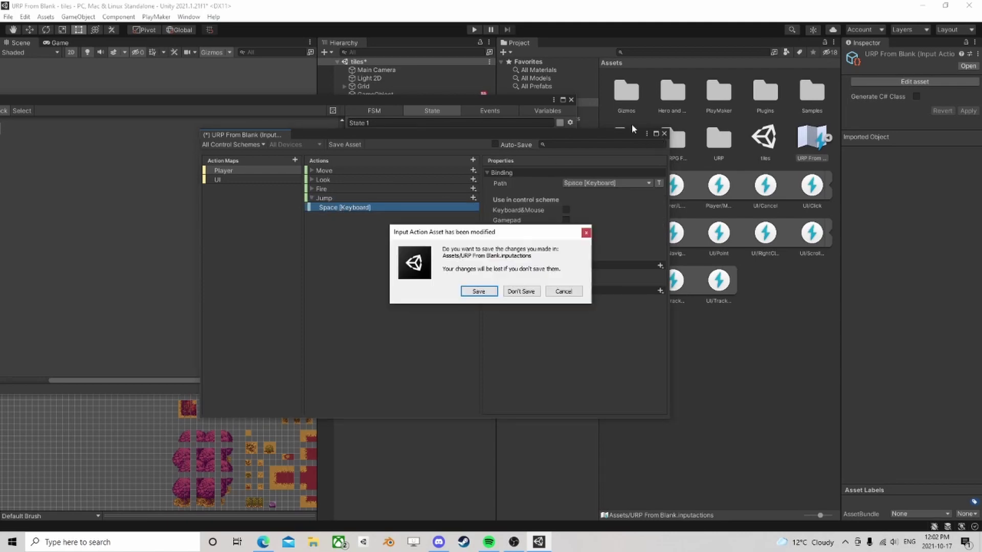
# Save the input asset and assign Player/Jump to the FSM action's Input Action field.
pyautogui.click(478, 291)
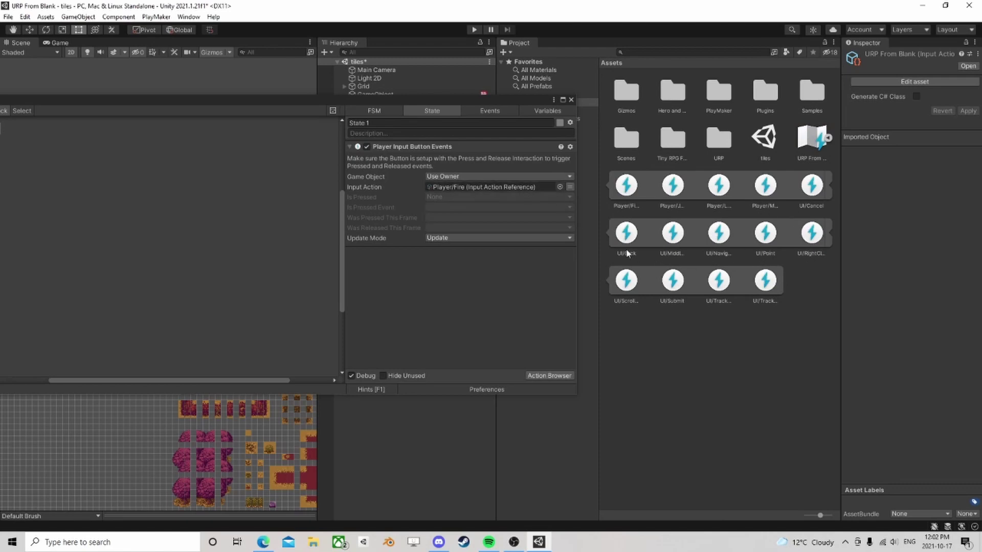
pyautogui.click(675, 192)
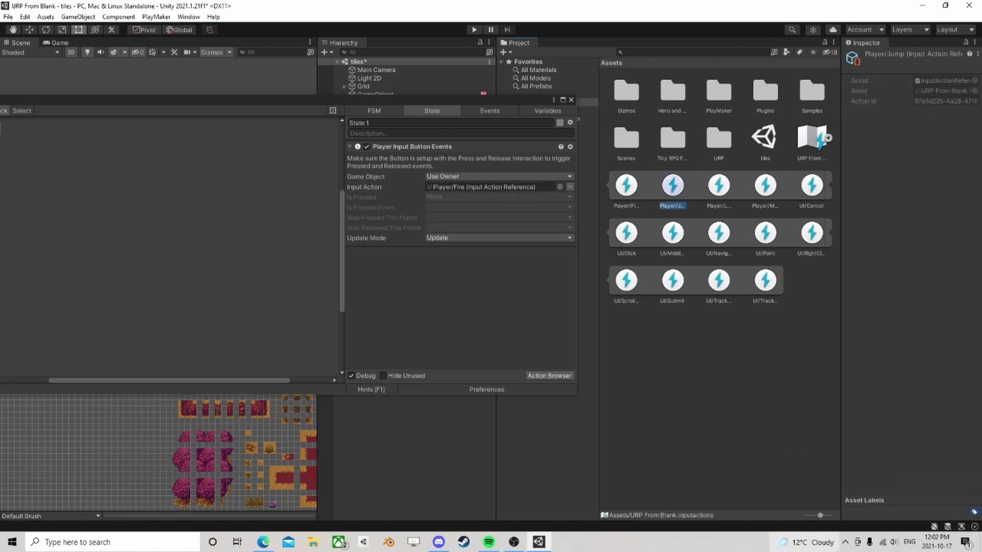
pyautogui.moveTo(820, 515); pyautogui.dragTo(795, 514)
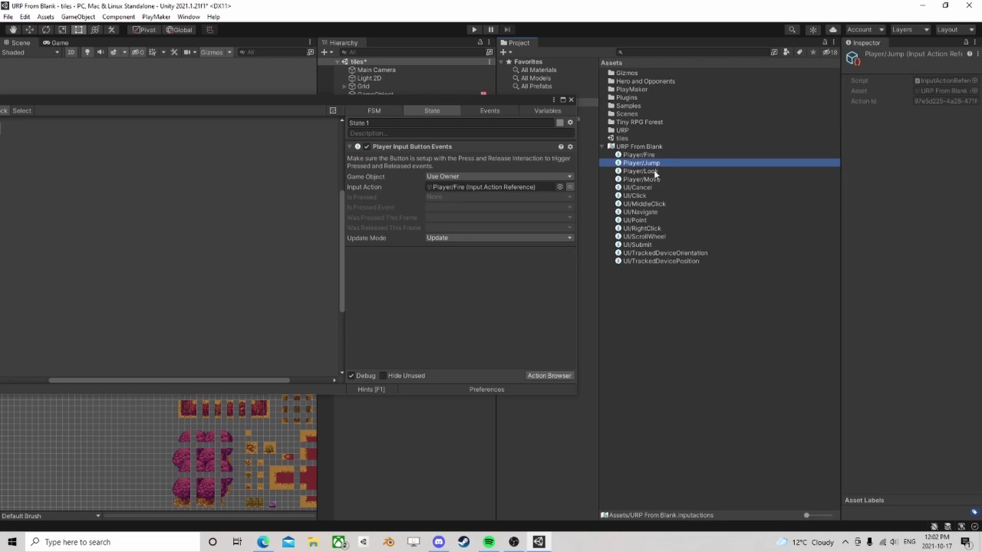
pyautogui.click(627, 170)
pyautogui.click(637, 164)
pyautogui.moveTo(638, 165); pyautogui.dragTo(515, 191)
pyautogui.moveTo(477, 107); pyautogui.dragTo(661, 103)
# Store the Is Pressed result in a new variable named IsJump.
pyautogui.click(638, 184)
pyautogui.click(668, 207)
pyautogui.write('IsJump')
pyautogui.press('Return')
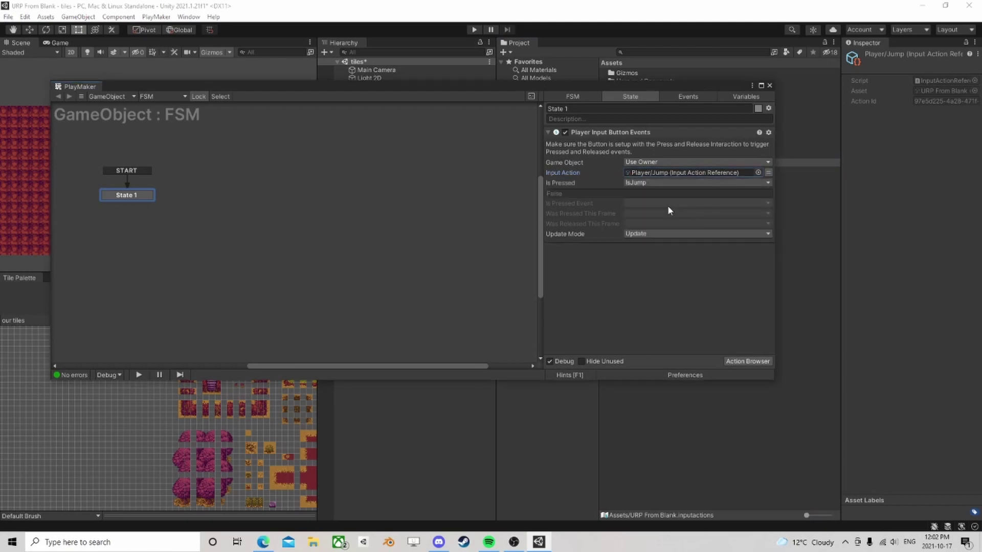
pyautogui.moveTo(638, 88); pyautogui.dragTo(462, 29)
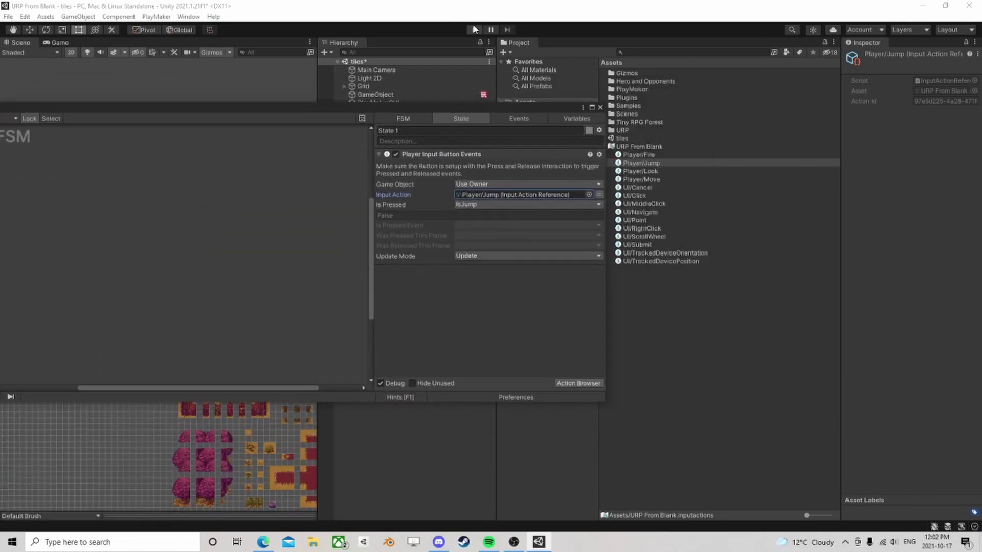
pyautogui.click(475, 30)
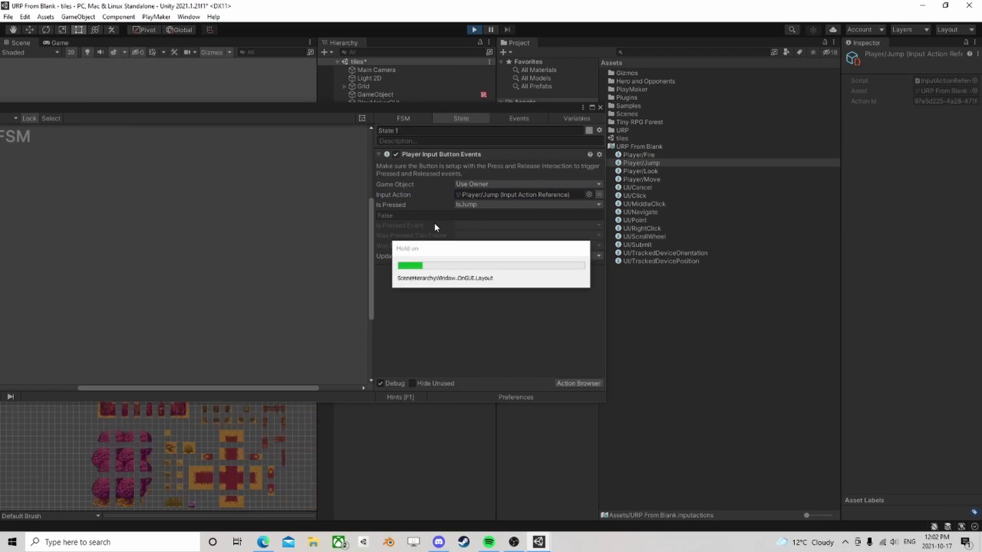
pyautogui.click(436, 95)
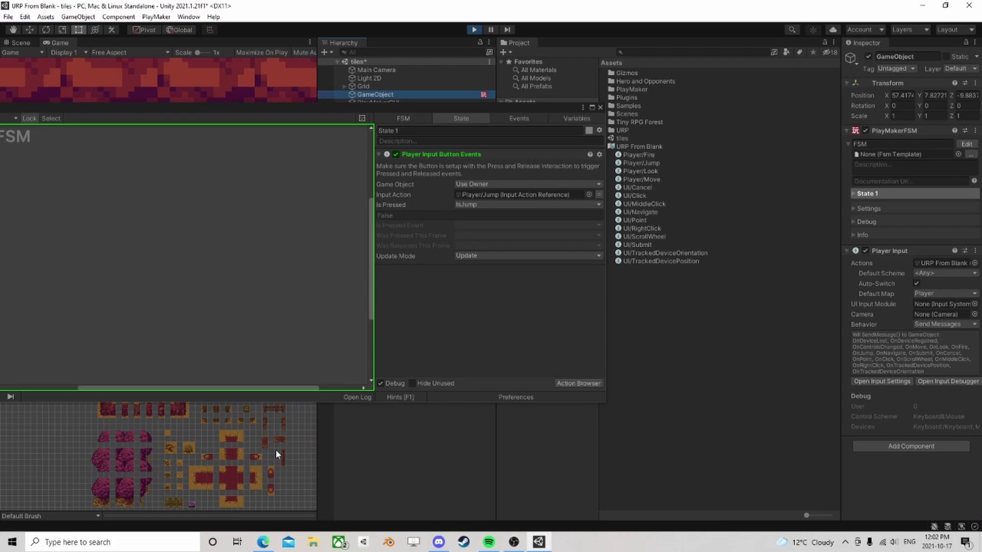
pyautogui.moveTo(247, 109); pyautogui.dragTo(479, 167)
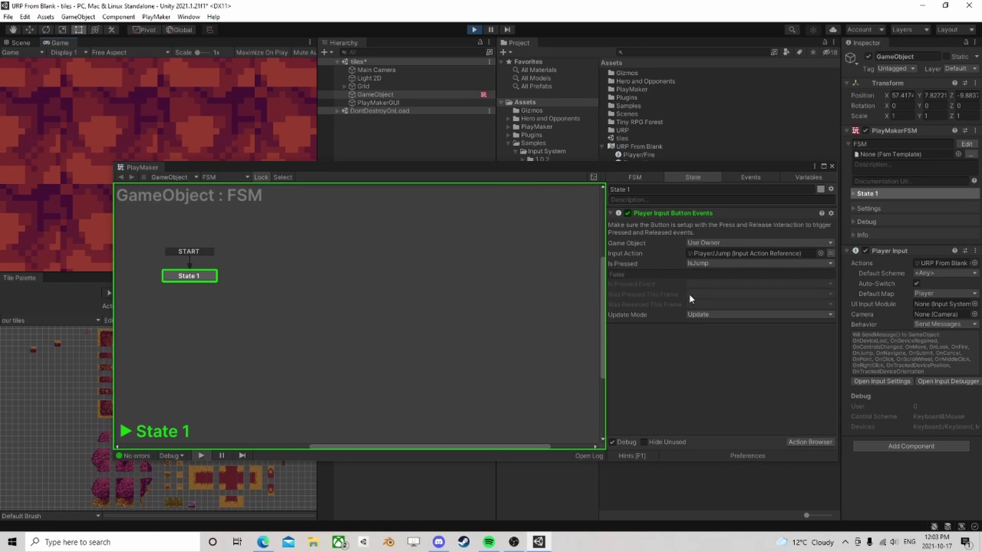
pyautogui.click(474, 29)
pyautogui.moveTo(612, 167); pyautogui.dragTo(367, 160)
# Select the URP From Blank input actions asset and open it for editing.
pyautogui.click(493, 242)
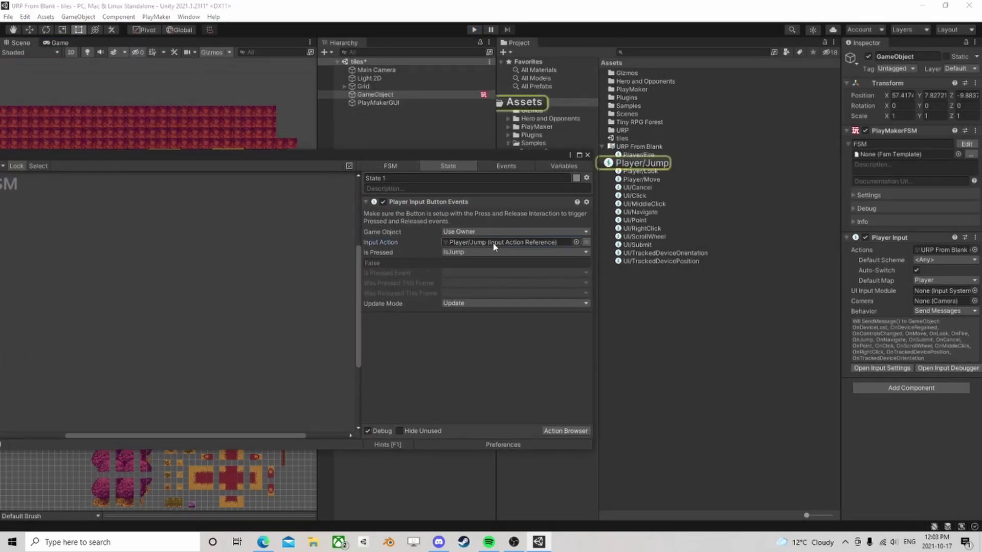
pyautogui.click(641, 166)
pyautogui.click(702, 147)
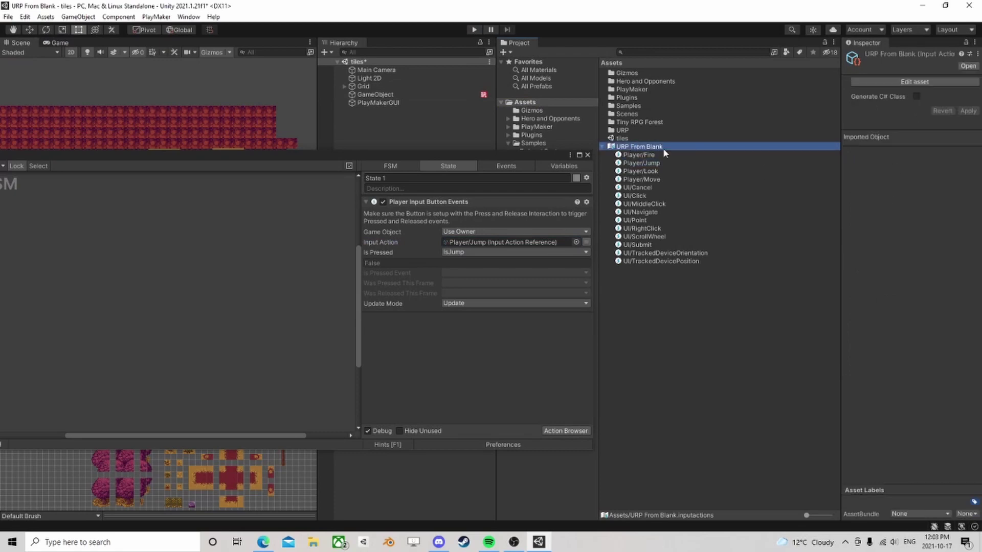
pyautogui.click(915, 81)
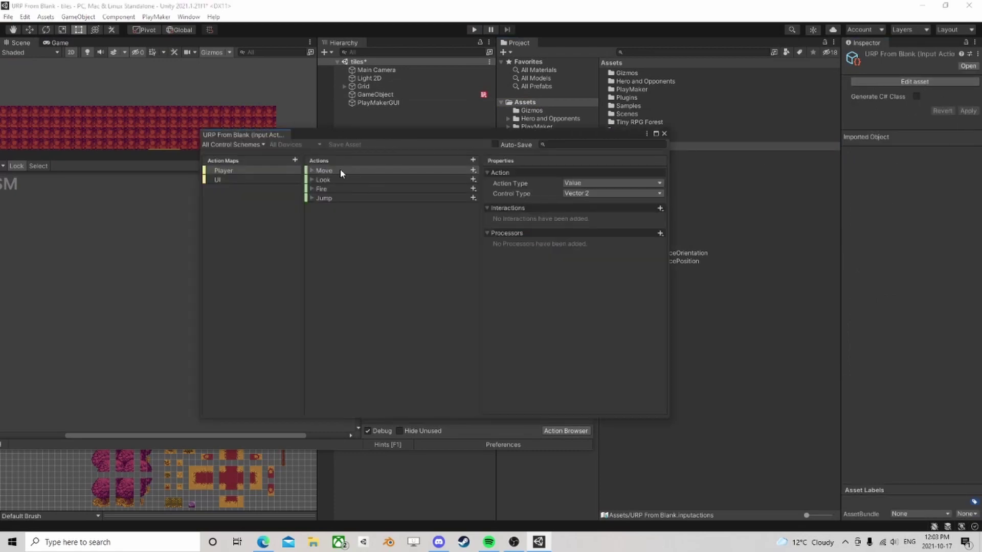
# Expand the Jump action to view its Space [Keyboard] binding.
pyautogui.click(326, 198)
pyautogui.click(312, 198)
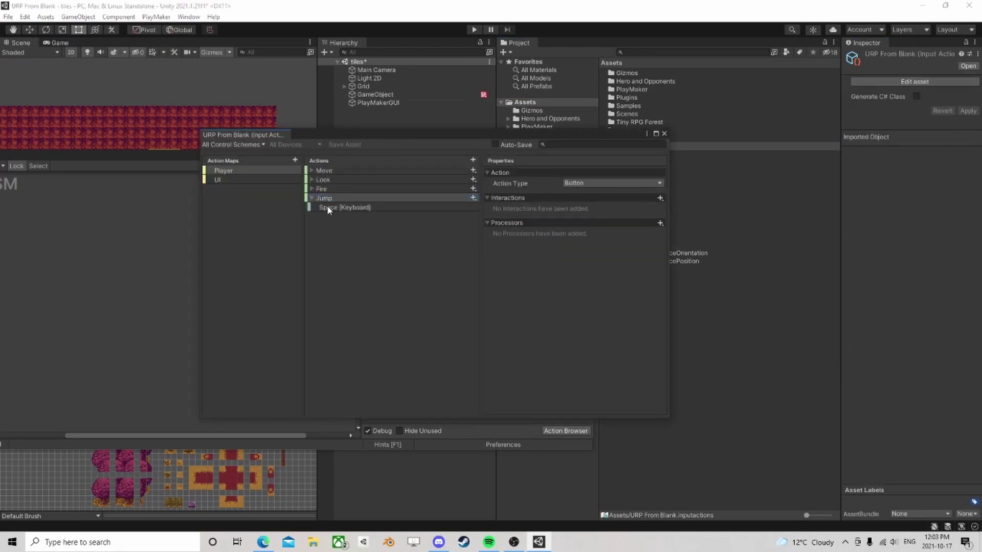
pyautogui.click(330, 209)
pyautogui.click(331, 199)
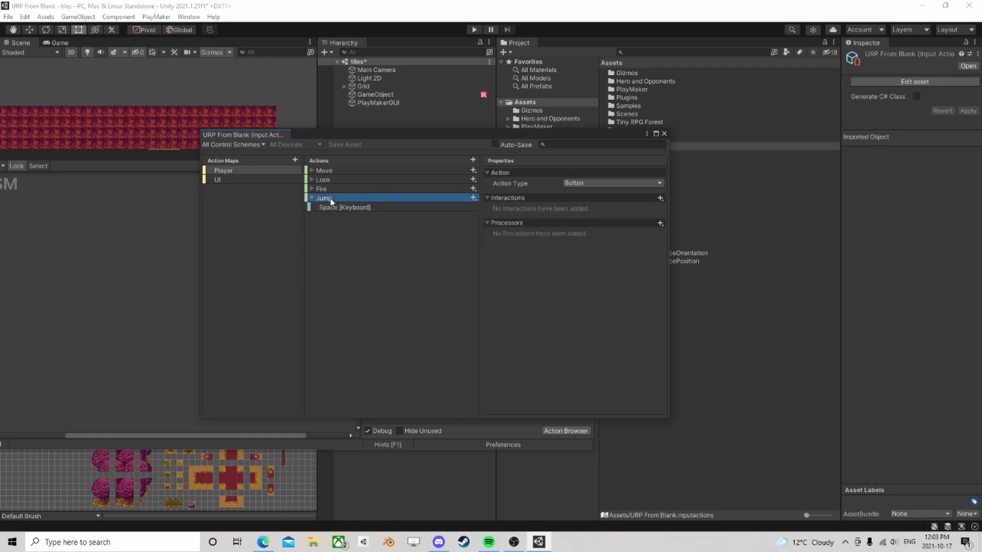
pyautogui.rightClick(330, 201)
pyautogui.click(326, 298)
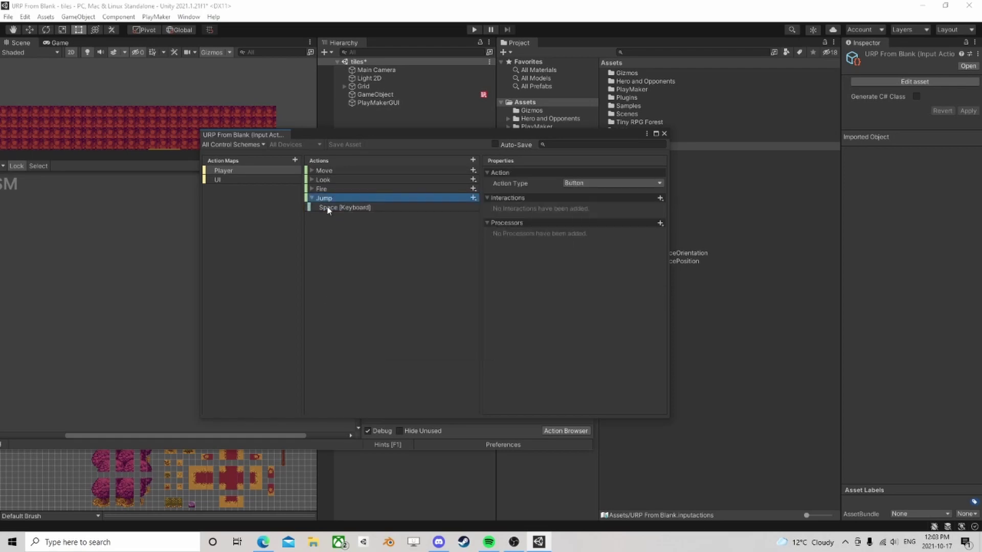
# Add a second Jump binding with path Keyboard > By Location > M.
pyautogui.click(473, 199)
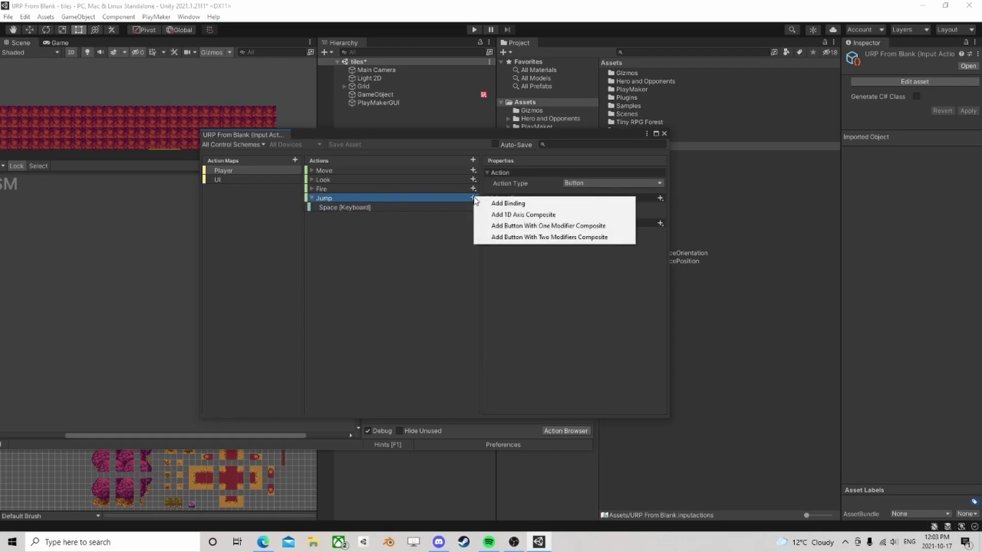
pyautogui.click(509, 205)
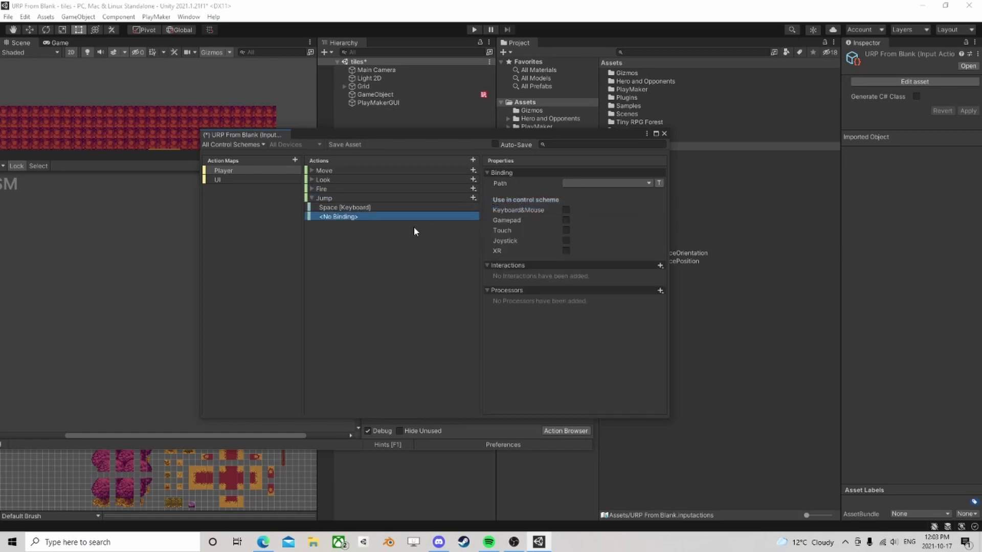
pyautogui.click(600, 183)
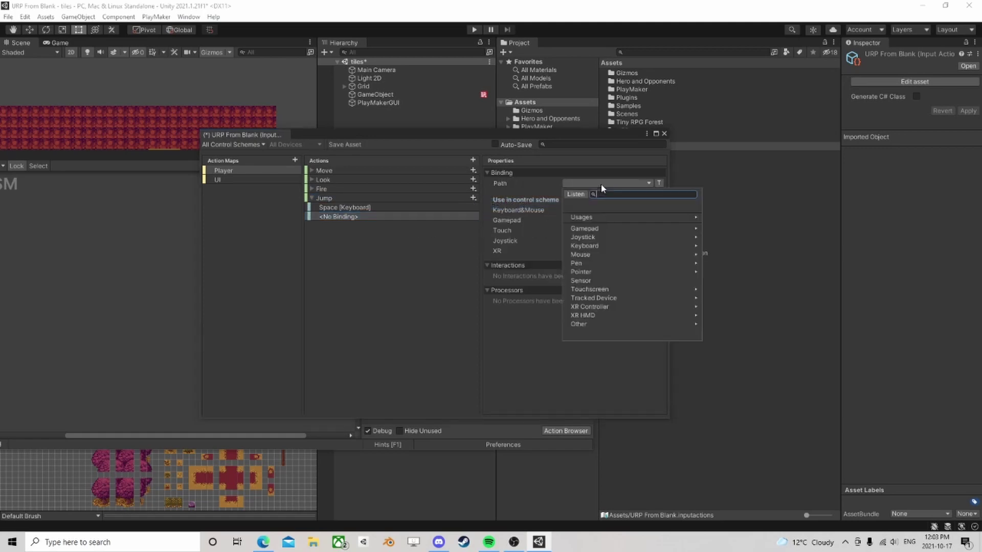
pyautogui.click(592, 226)
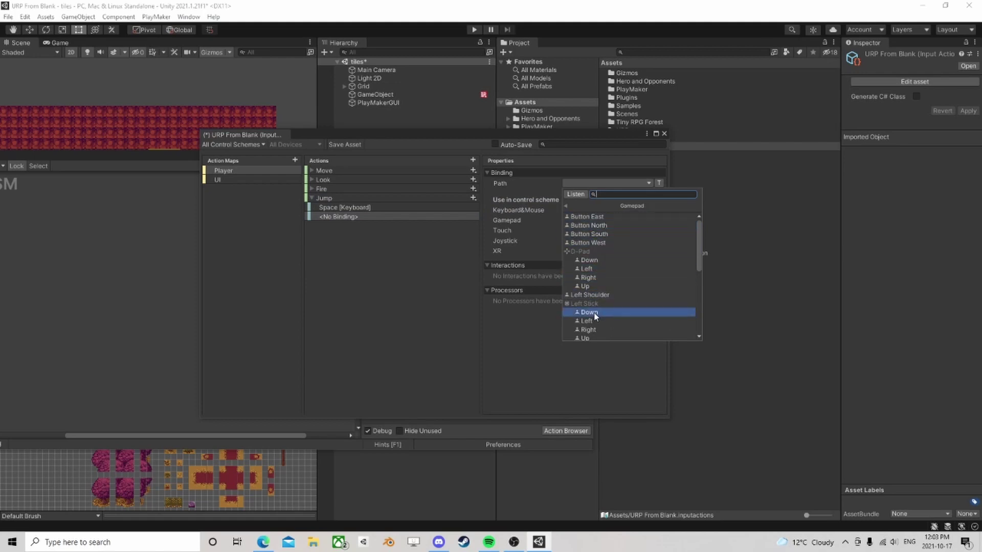
pyautogui.click(566, 205)
pyautogui.click(593, 246)
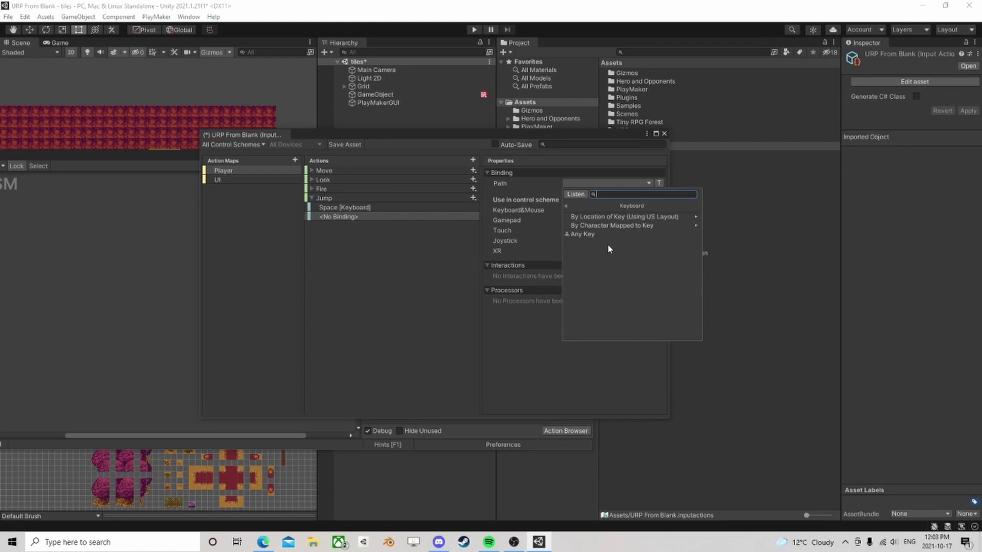
pyautogui.click(622, 217)
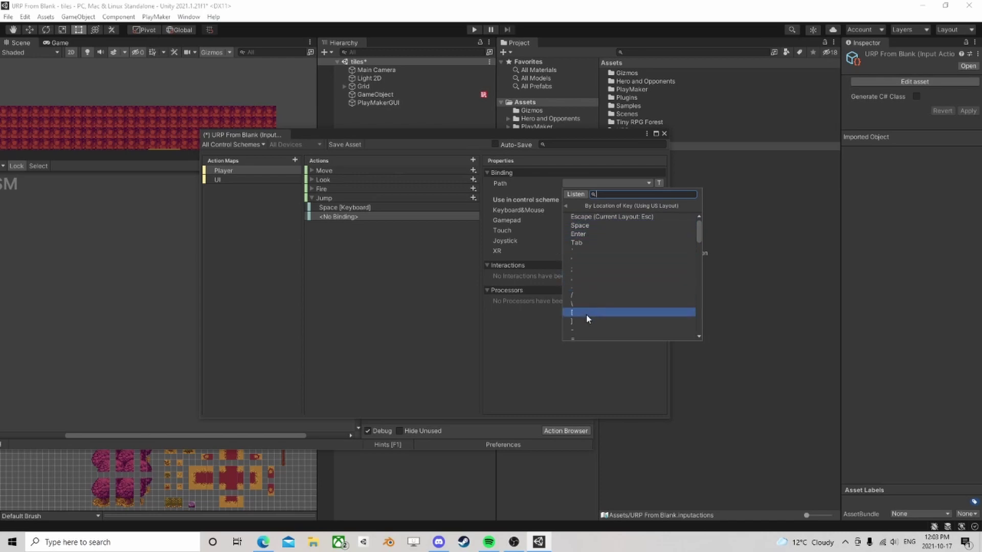
pyautogui.scroll(-5, 585, 312)
pyautogui.click(588, 272)
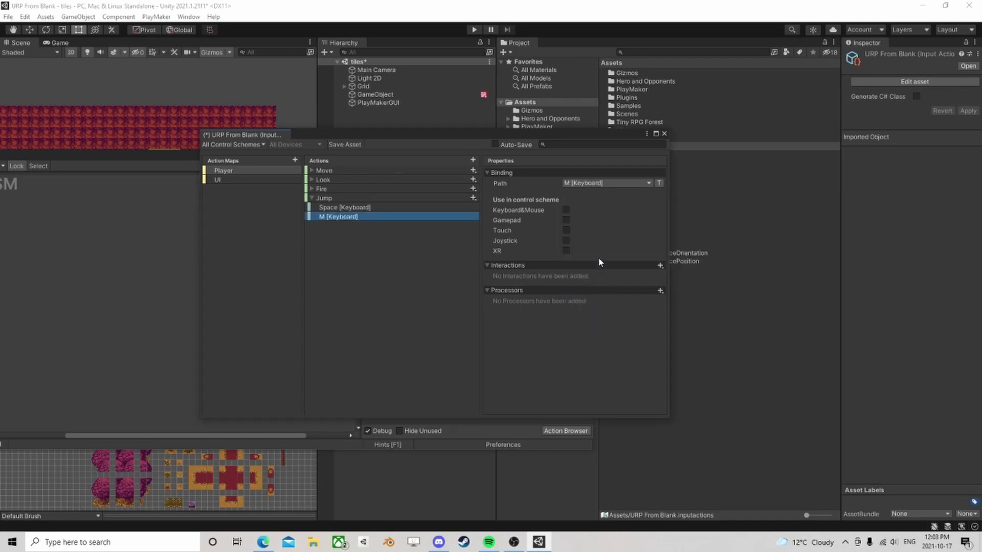
pyautogui.click(344, 208)
pyautogui.click(337, 217)
pyautogui.click(343, 209)
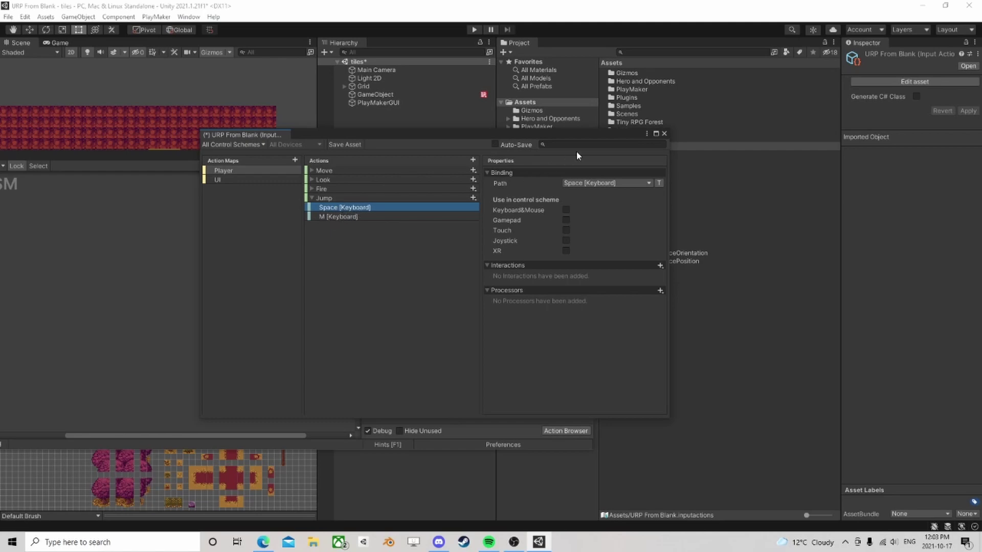
# Enable Auto-Save, play-test GameObject's FSM watching IsJump, then locate the Player/Jump asset.
pyautogui.click(495, 145)
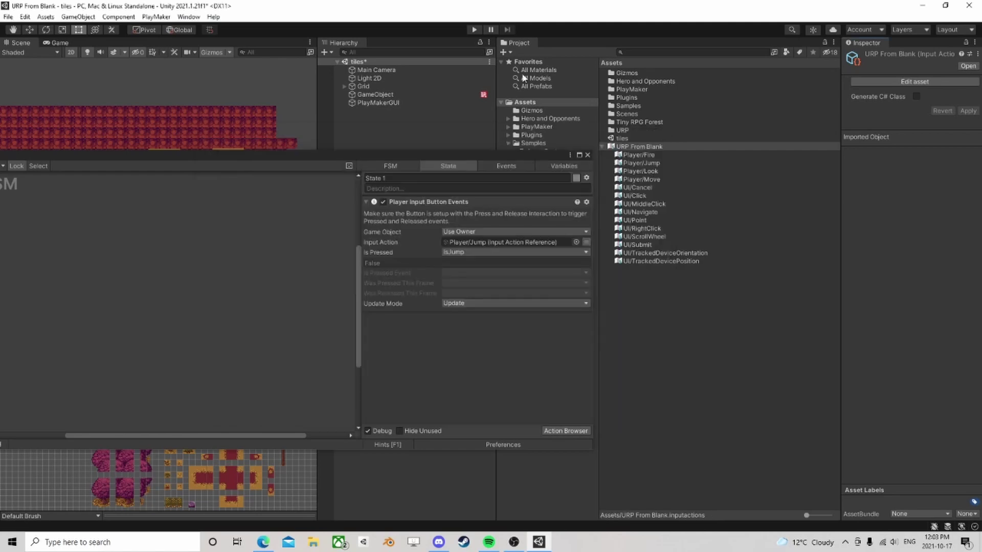
pyautogui.click(474, 30)
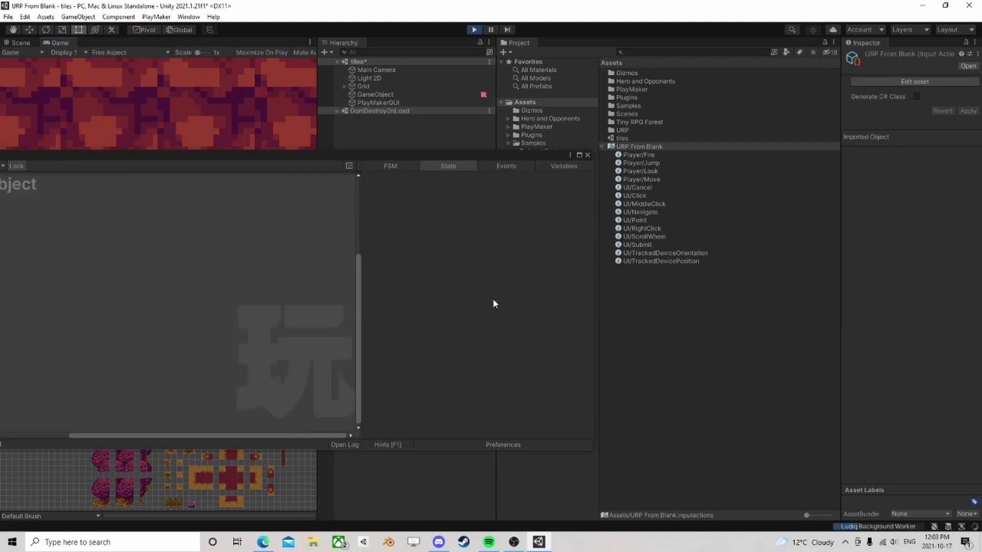
pyautogui.click(377, 96)
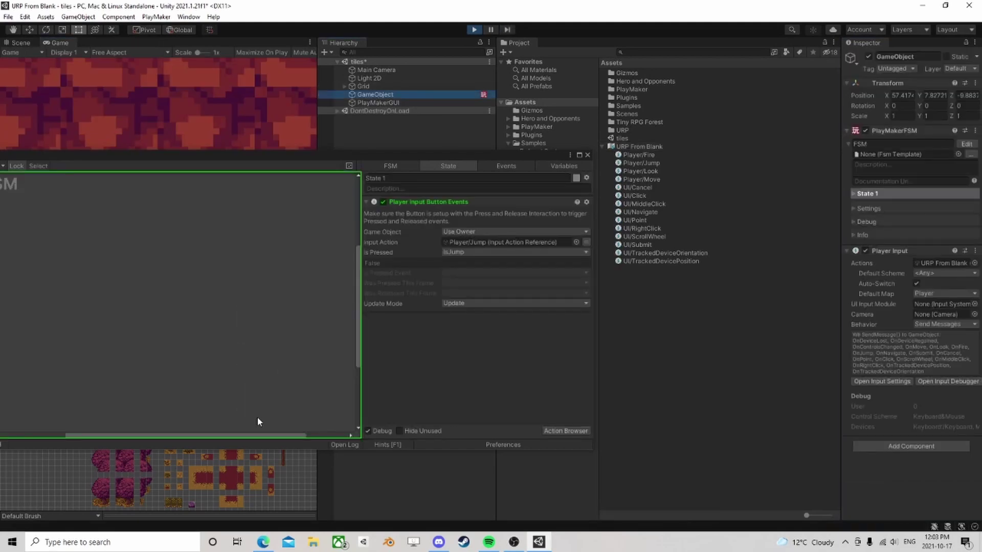
pyautogui.click(228, 136)
pyautogui.click(474, 30)
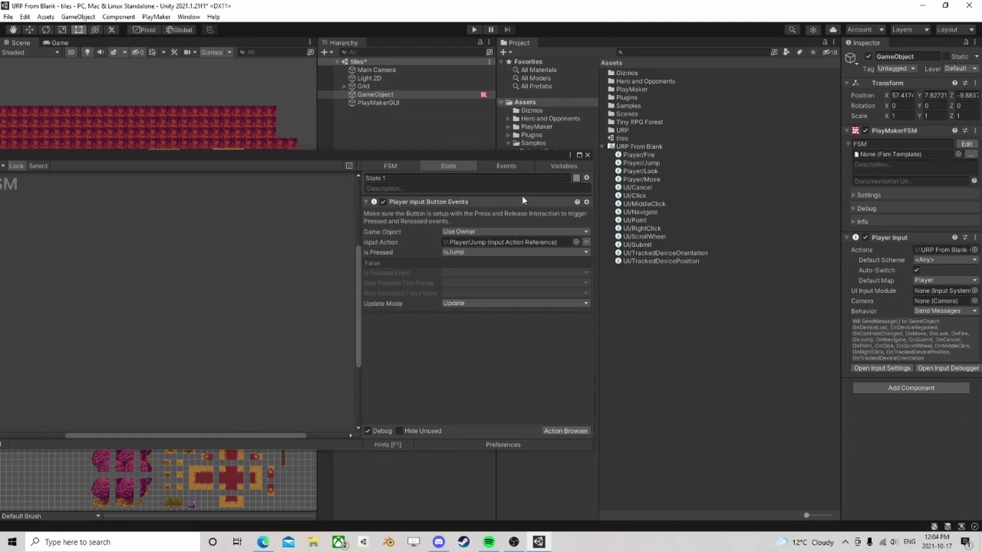
pyautogui.click(486, 243)
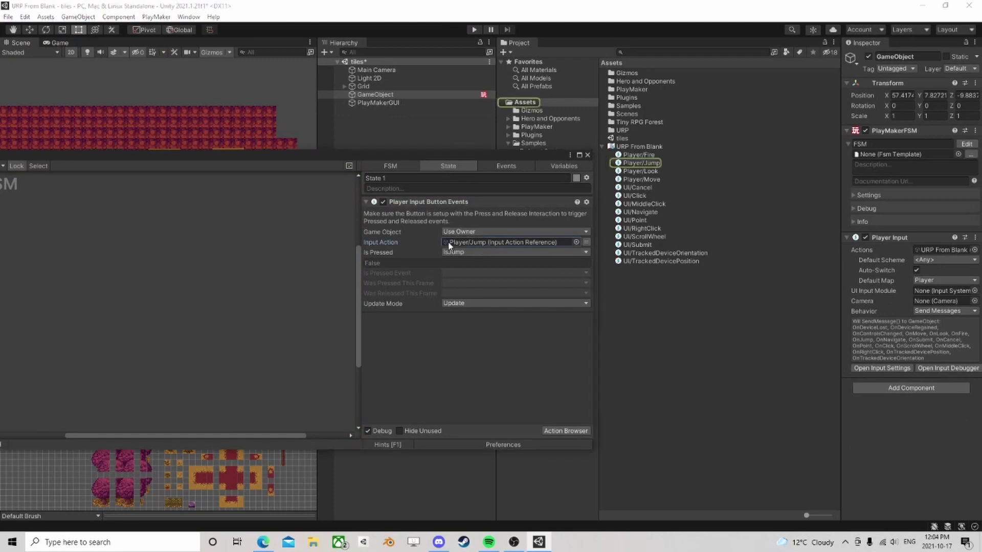
pyautogui.click(637, 163)
# Browse the Player input action assets and focus the FSM action's Input Action field.
pyautogui.click(639, 179)
pyautogui.click(641, 166)
pyautogui.click(639, 172)
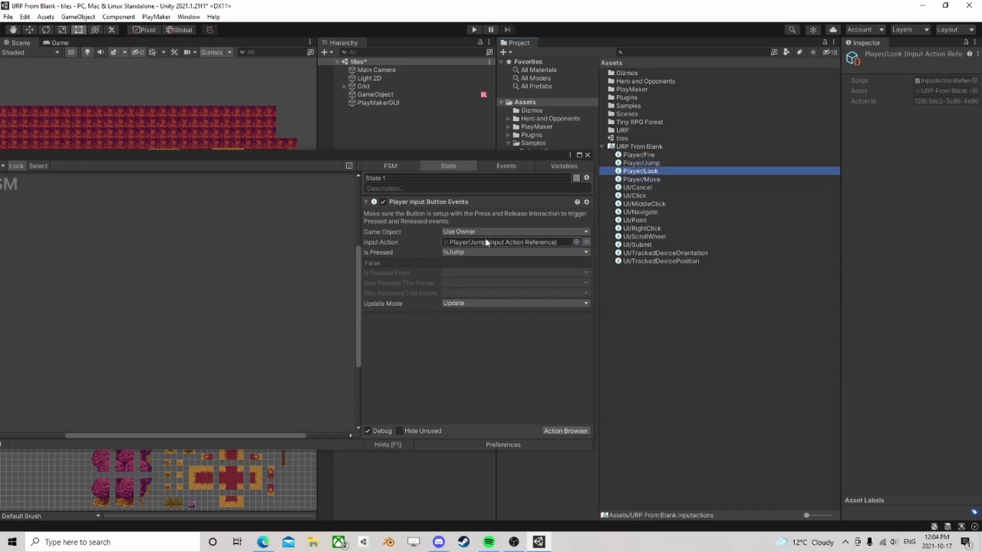
pyautogui.click(462, 244)
pyautogui.moveTo(462, 160); pyautogui.dragTo(471, 96)
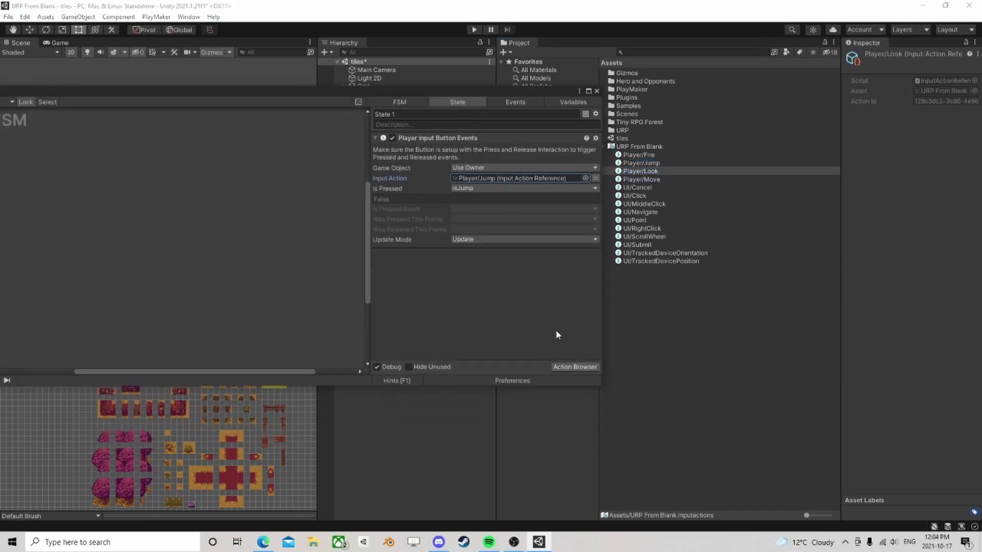
# Add the Player Input Get Move Vector action to State 1 from the Action Browser.
pyautogui.click(575, 367)
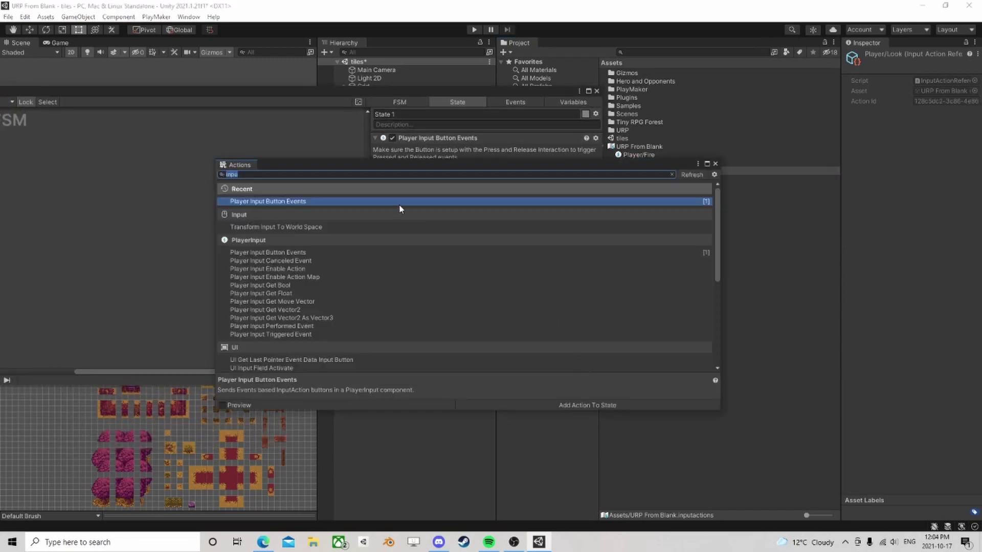
pyautogui.click(255, 260)
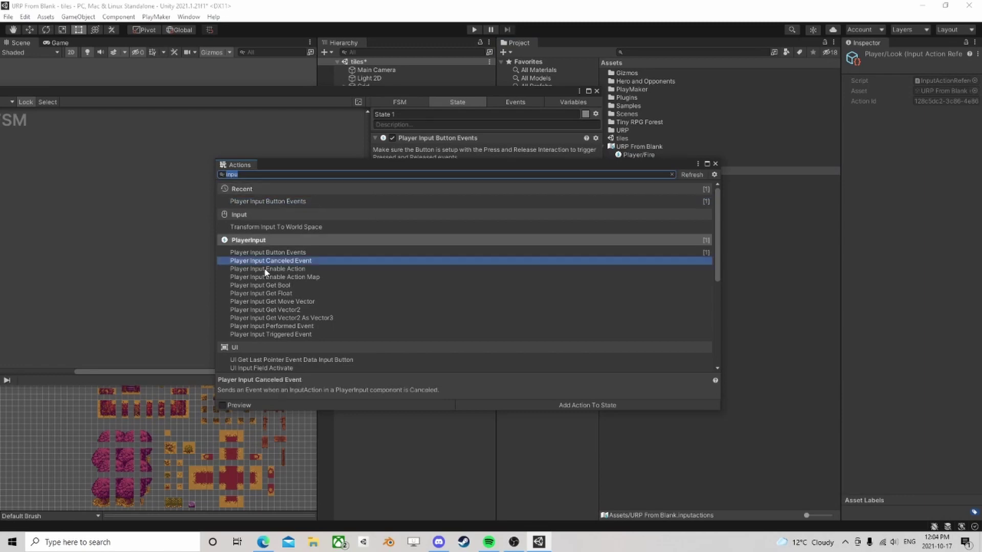
pyautogui.click(266, 270)
pyautogui.click(276, 277)
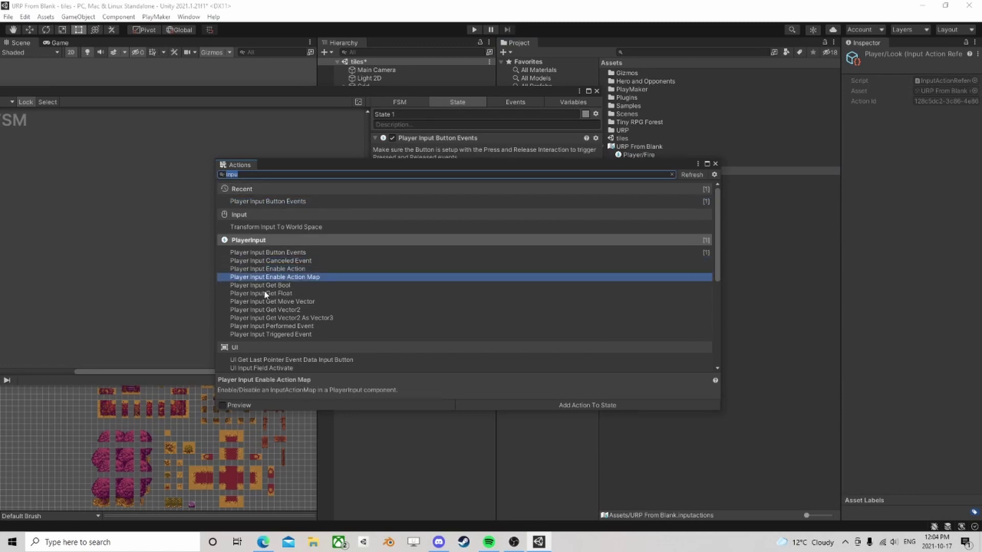
pyautogui.scroll(-2, 266, 296)
pyautogui.scroll(-4, 274, 215)
pyautogui.scroll(2, 265, 229)
pyautogui.click(281, 240)
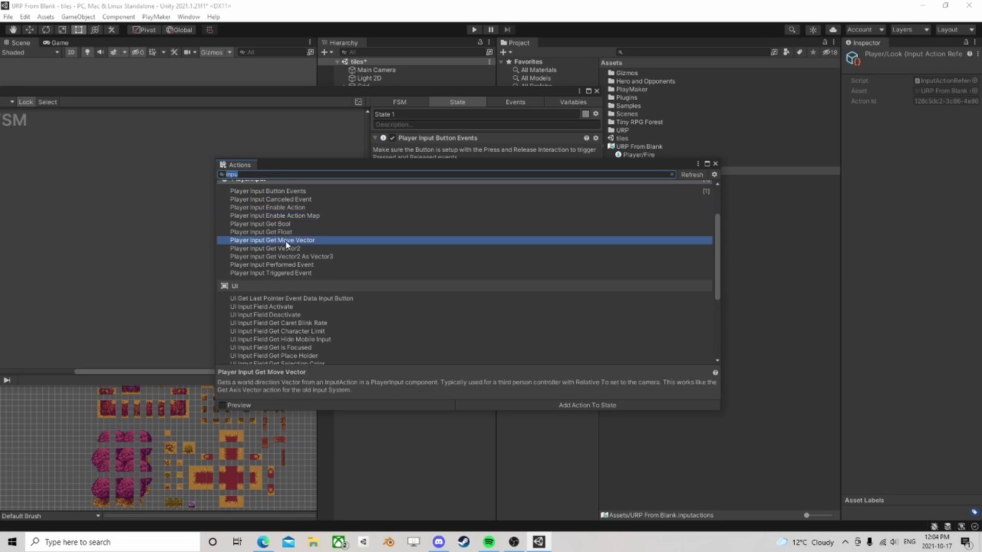
pyautogui.click(715, 164)
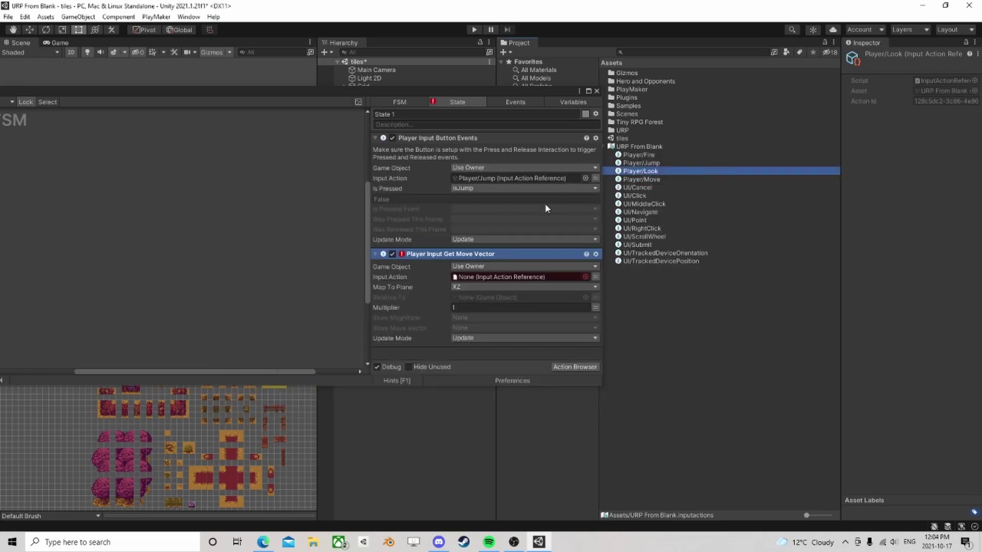
# Delete Player Input Button Events and set Get Move Vector's Input Action to Player/Move.
pyautogui.click(447, 139)
pyautogui.press('Delete')
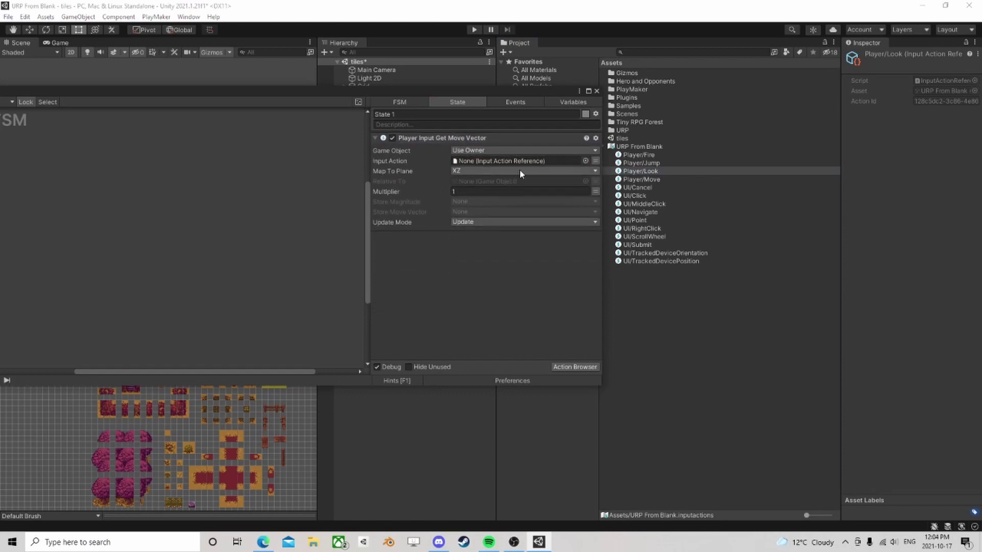
pyautogui.moveTo(646, 182); pyautogui.dragTo(507, 162)
pyautogui.click(645, 179)
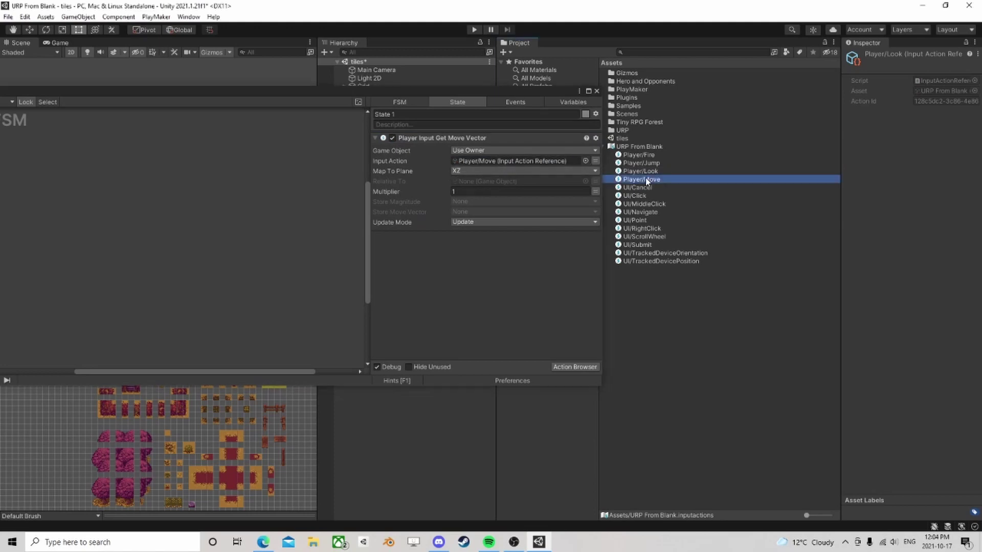
pyautogui.click(639, 147)
pyautogui.doubleClick(640, 147)
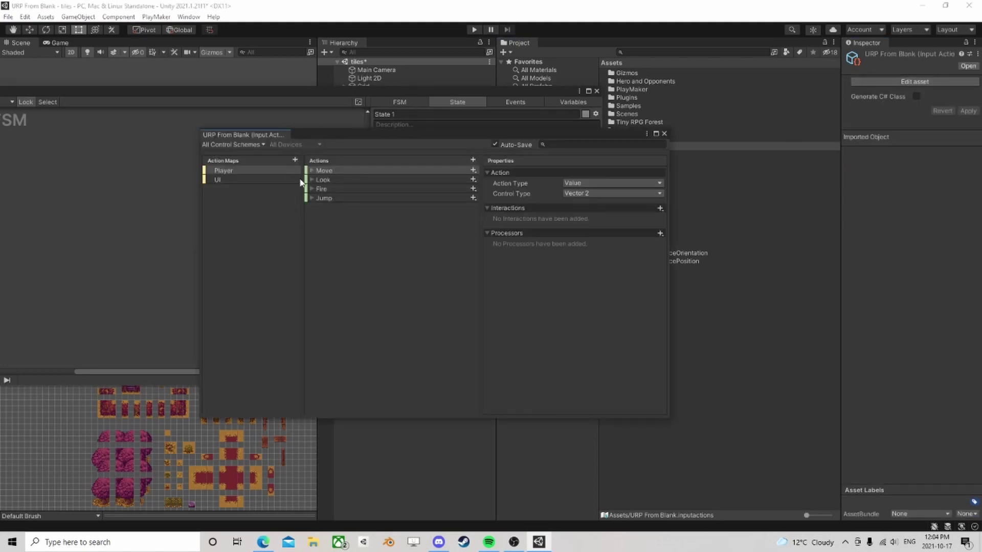
pyautogui.click(328, 172)
pyautogui.click(312, 170)
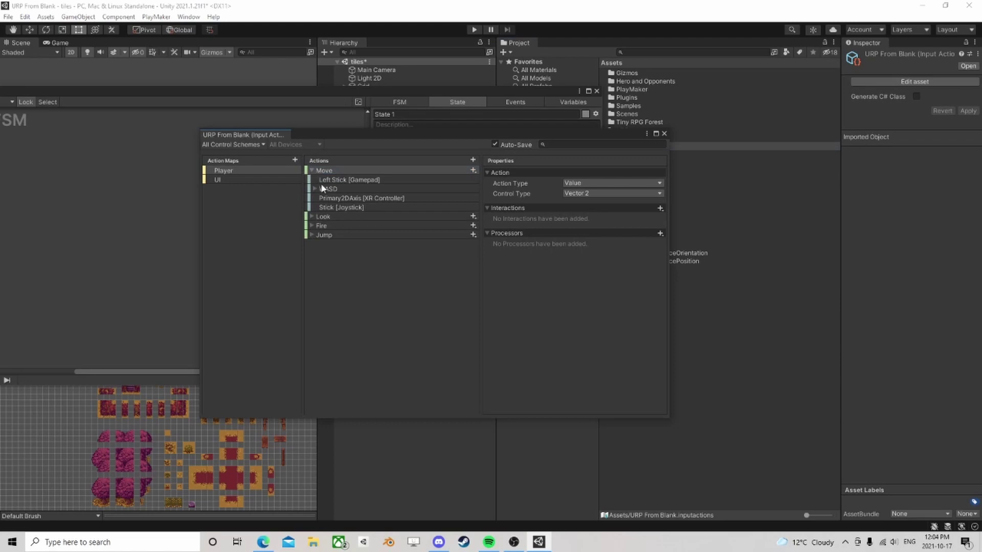
pyautogui.click(327, 190)
pyautogui.click(314, 189)
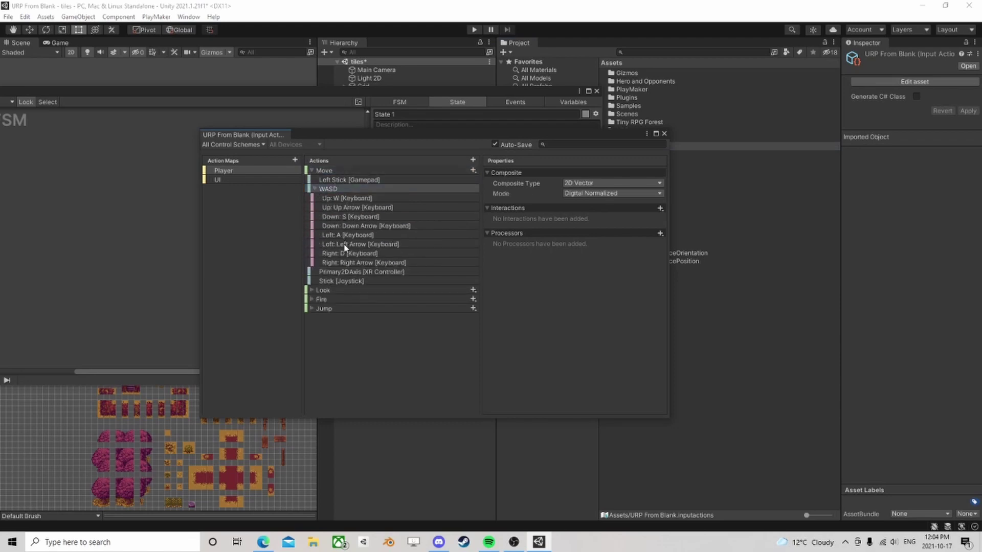
pyautogui.click(314, 188)
pyautogui.click(338, 180)
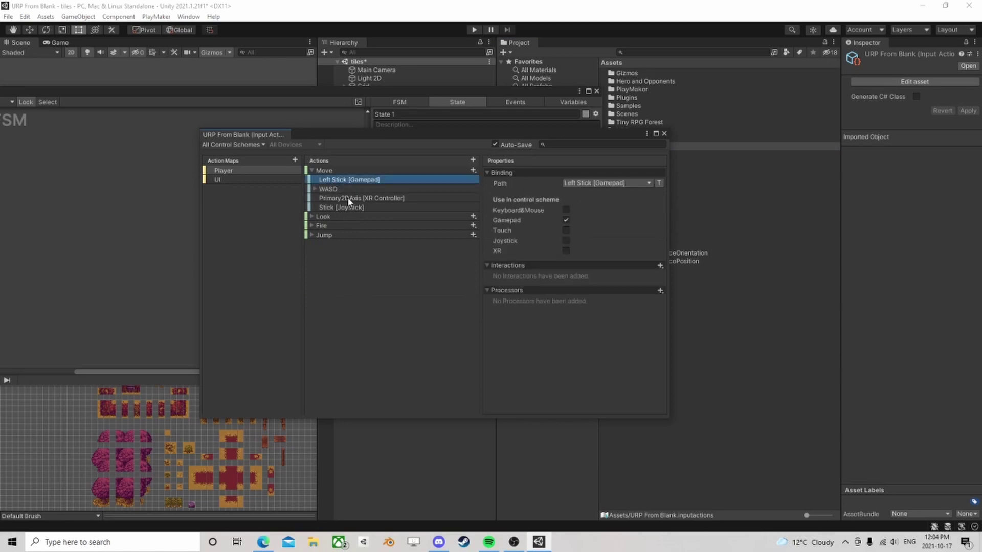
pyautogui.click(350, 199)
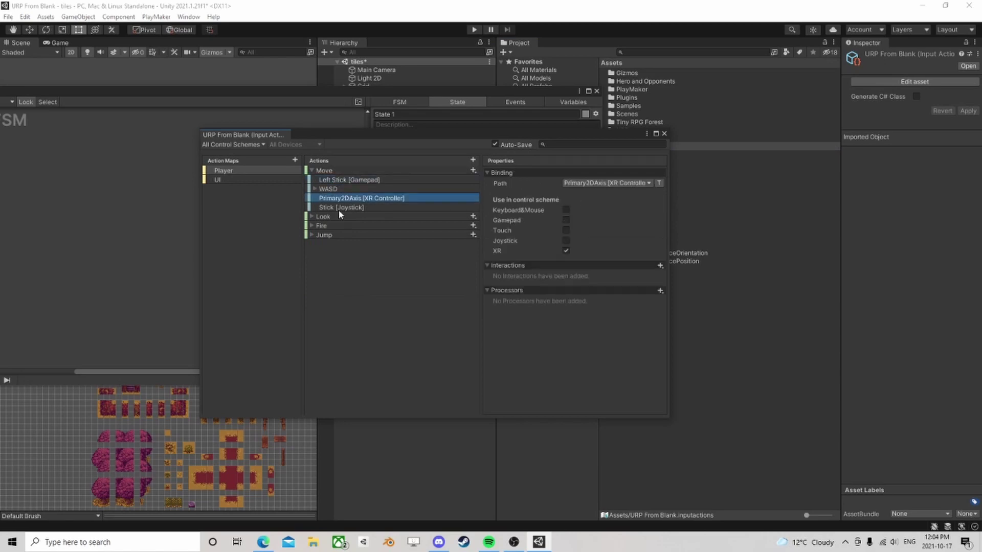
pyautogui.click(664, 134)
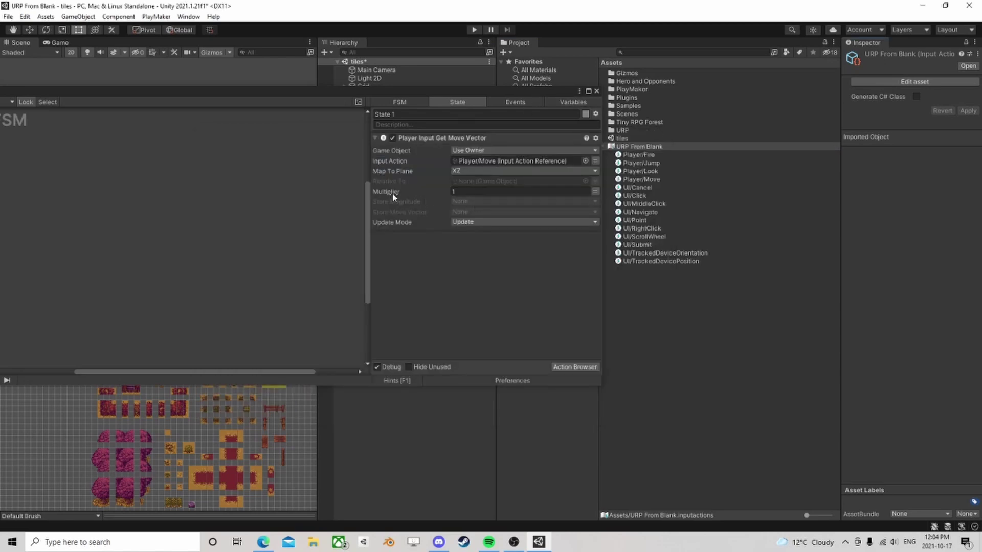
pyautogui.moveTo(518, 89); pyautogui.dragTo(482, 105)
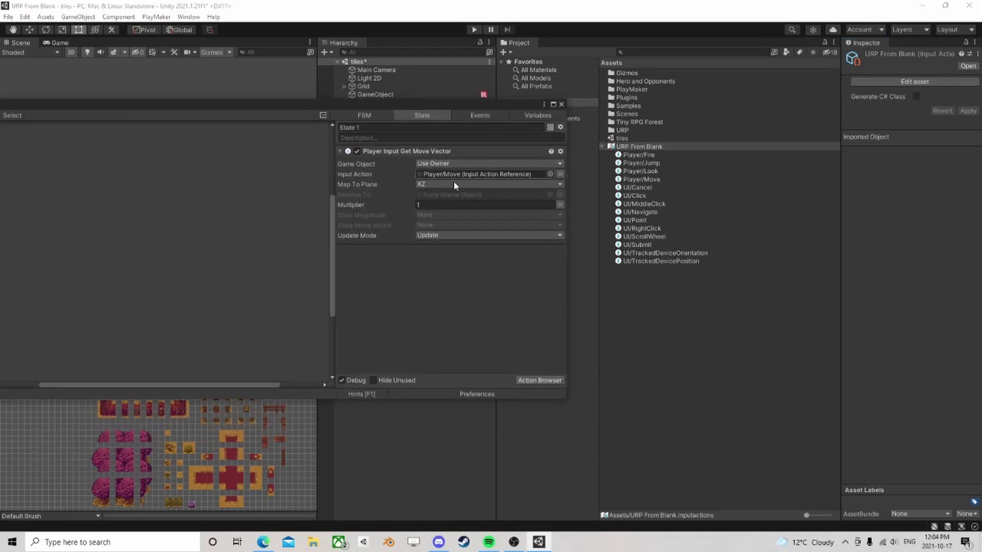
# Store the move vector in a new variable named V.
pyautogui.click(428, 225)
pyautogui.click(438, 251)
pyautogui.write('V')
pyautogui.click(471, 258)
# Play-test GameObject's FSM with A, D and S keys, watching V change, then stop.
pyautogui.click(473, 30)
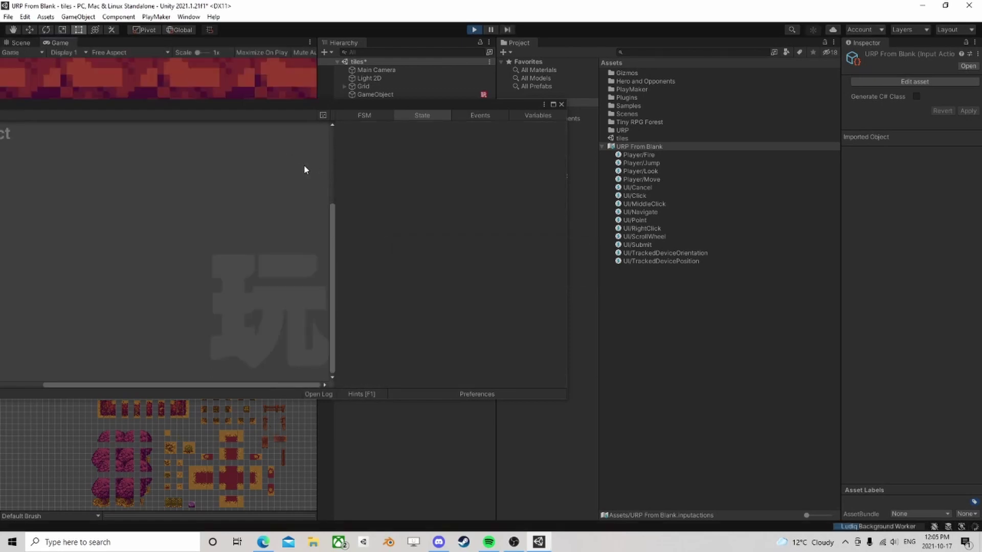
pyautogui.click(379, 95)
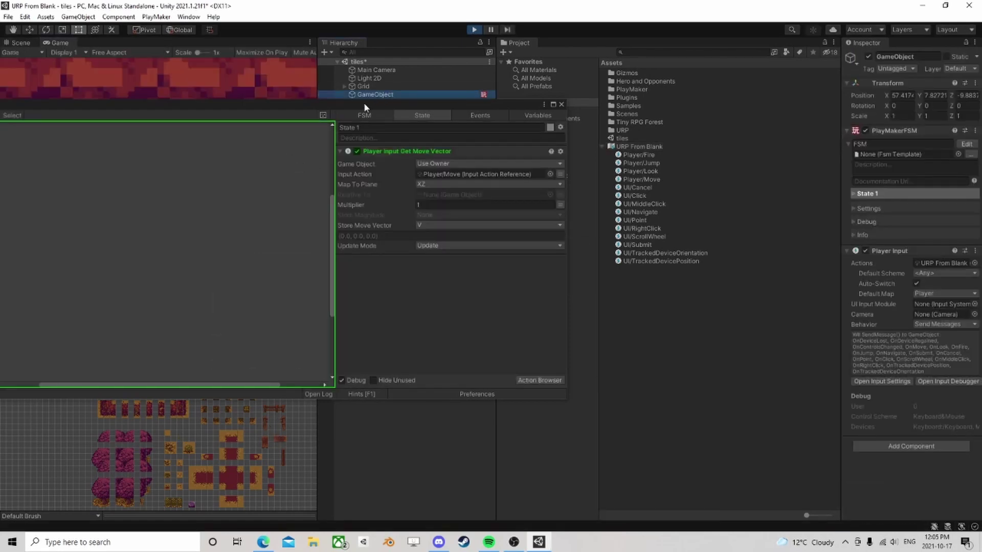
pyautogui.moveTo(443, 158); pyautogui.dragTo(443, 163)
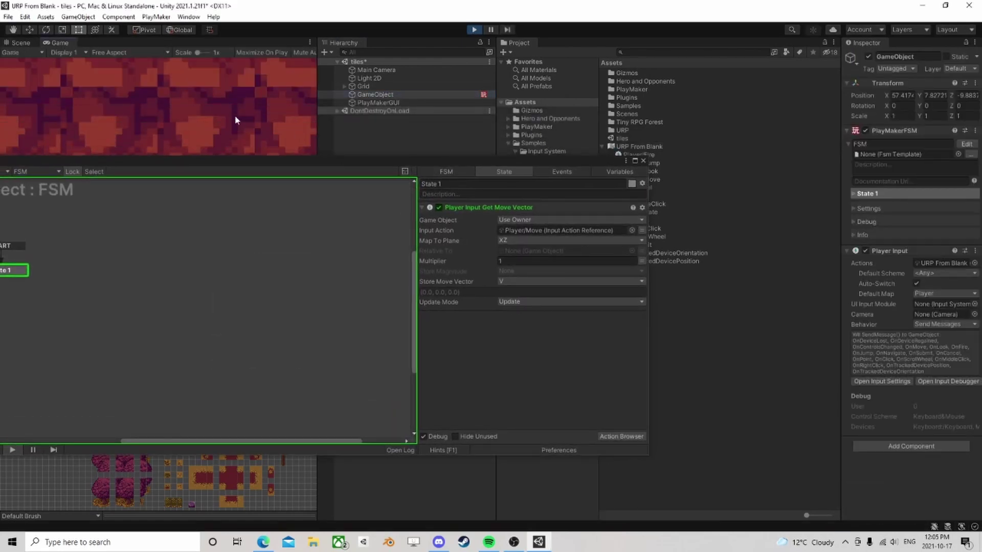
pyautogui.press('a')
pyautogui.press('d')
pyautogui.press('a')
pyautogui.press('s')
pyautogui.press('a')
pyautogui.press('d')
pyautogui.click(474, 29)
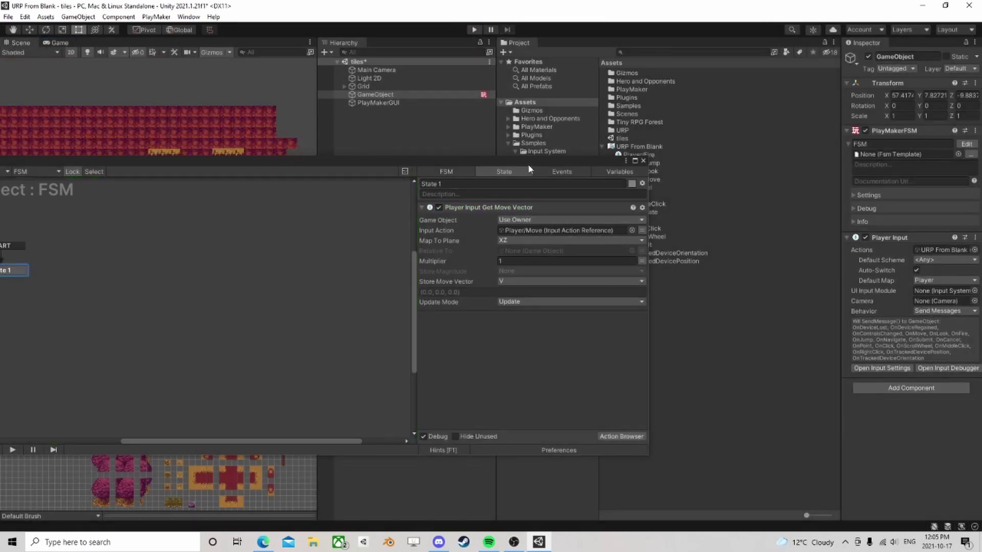
# Add a Get Key Down action to State 1 by searching the Action Browser.
pyautogui.moveTo(528, 163); pyautogui.dragTo(607, 87)
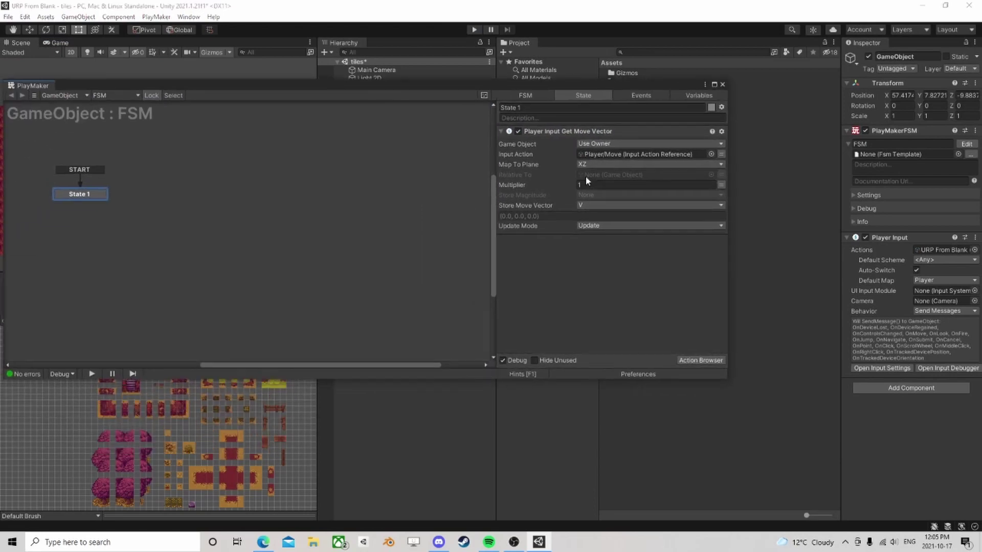
pyautogui.click(695, 360)
pyautogui.write('axis')
pyautogui.press('BackSpace')
pyautogui.press('BackSpace')
pyautogui.press('BackSpace')
pyautogui.press('BackSpace')
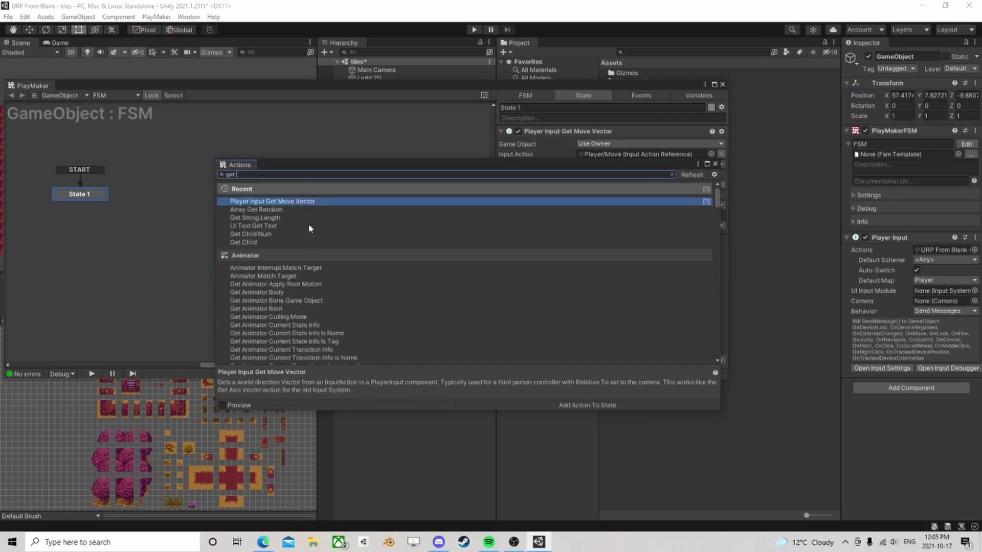
pyautogui.press('BackSpace')
pyautogui.press('BackSpace')
pyautogui.press('BackSpace')
pyautogui.press('BackSpace')
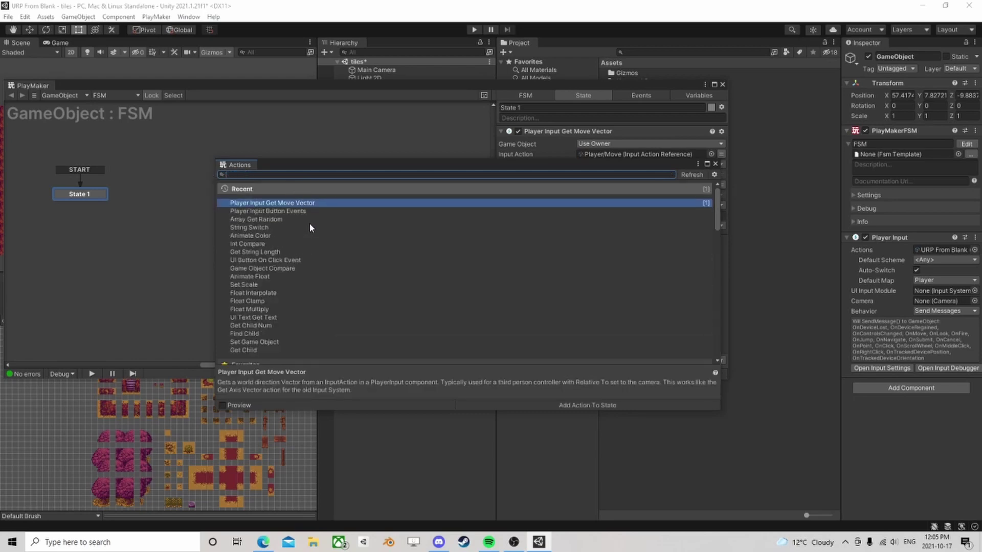
pyautogui.write('gte')
pyautogui.press('BackSpace')
pyautogui.press('BackSpace')
pyautogui.write('et ke')
pyautogui.press('Down')
pyautogui.press('Return')
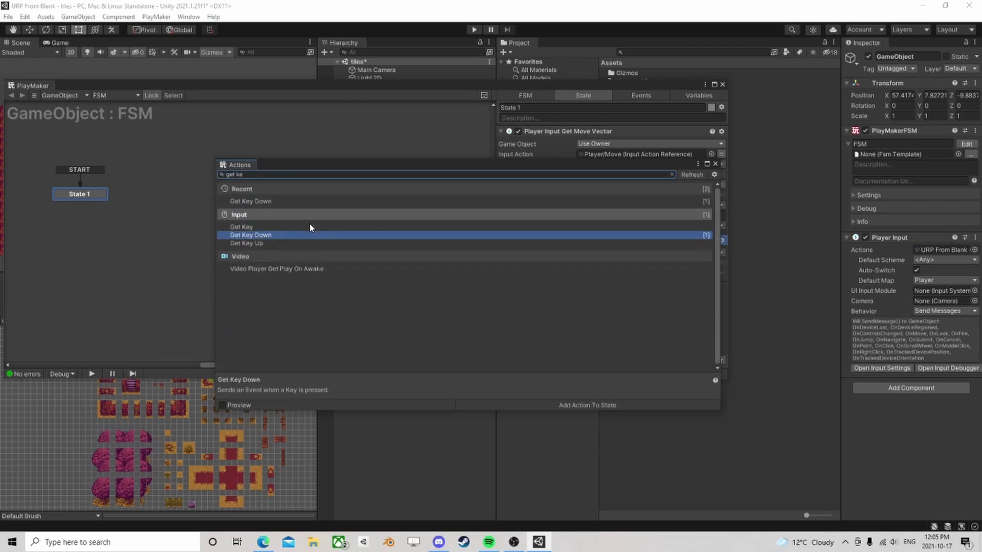
pyautogui.click(715, 164)
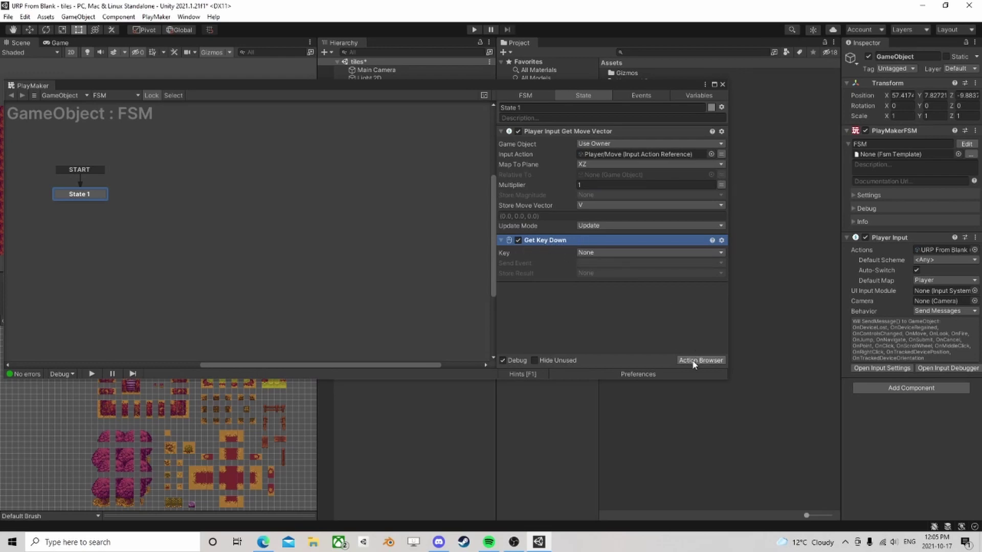
# Set Get Key Down's Key to Space and store its result in IsJump.
pyautogui.click(577, 253)
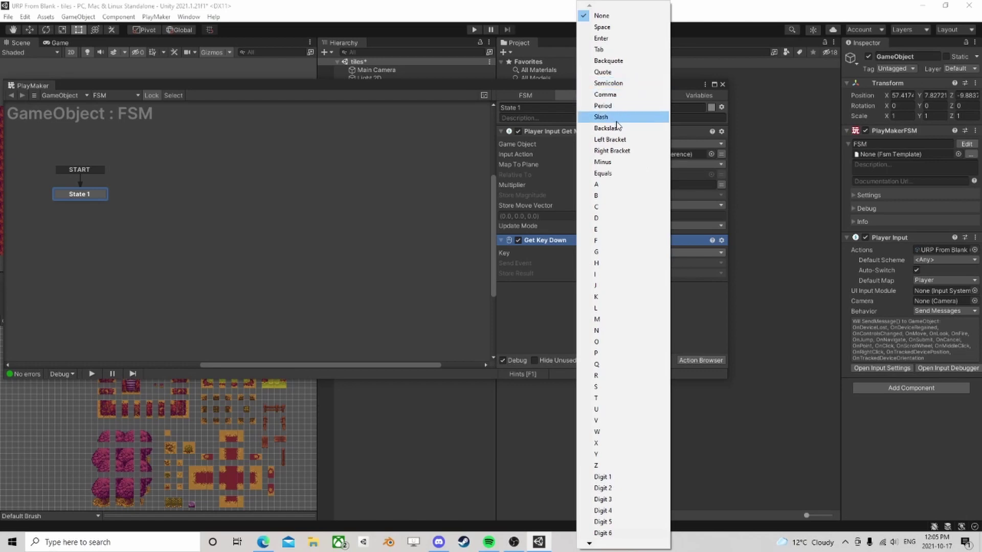
pyautogui.click(617, 27)
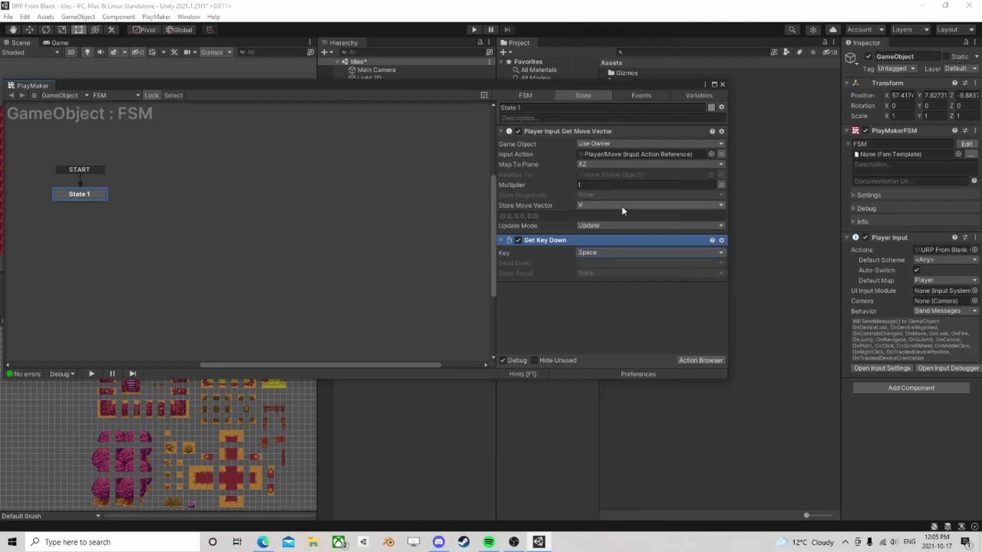
pyautogui.click(595, 272)
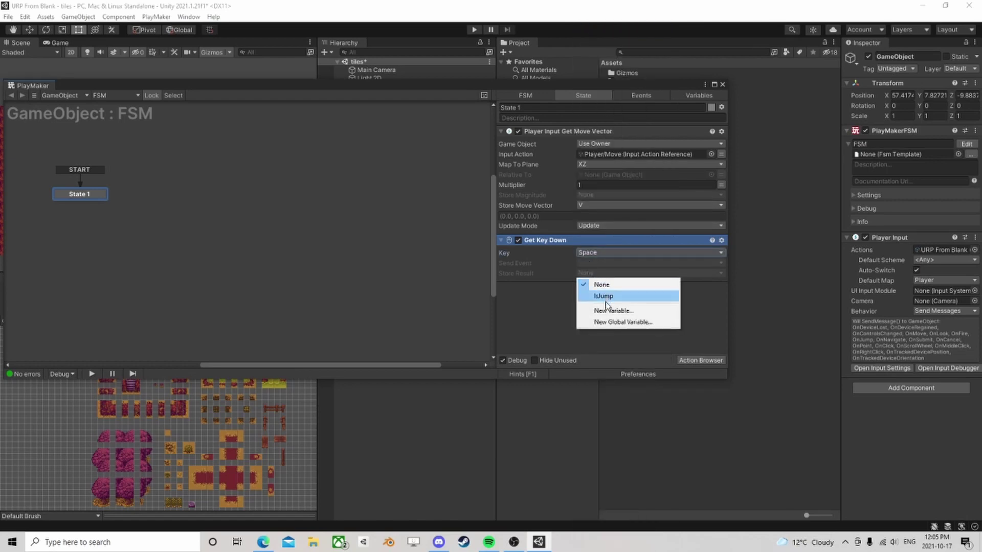
pyautogui.click(606, 298)
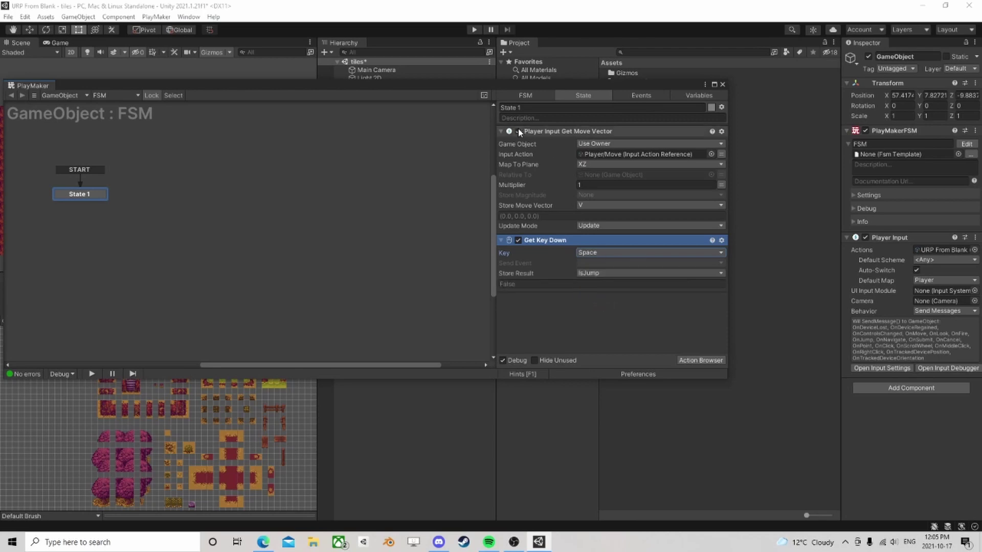
# Delete the Player Input Get Move Vector action from State 1.
pyautogui.click(518, 131)
pyautogui.click(552, 131)
pyautogui.press('Delete')
pyautogui.moveTo(571, 84); pyautogui.dragTo(478, 115)
# Run a play-mode test of the Space key, then return to edit mode.
pyautogui.click(475, 29)
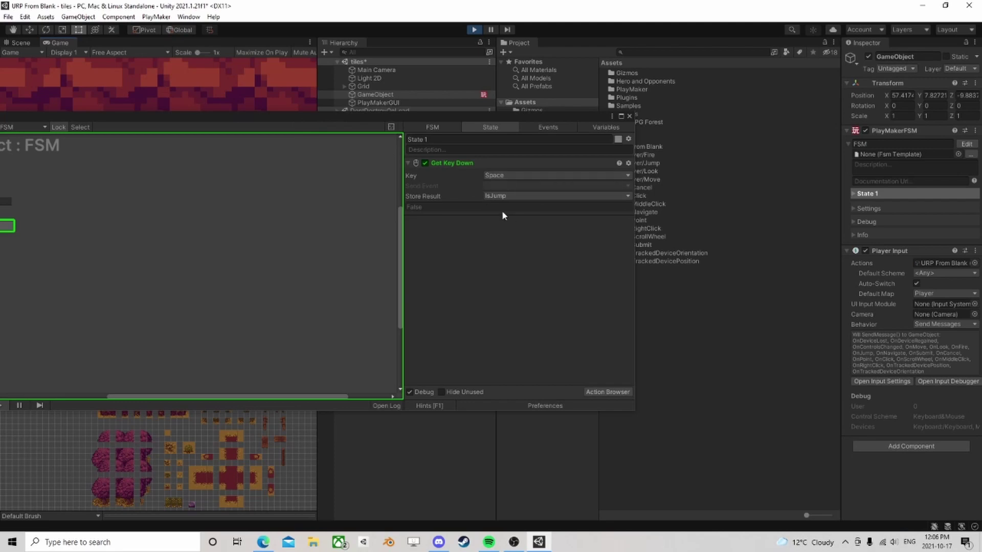
pyautogui.click(28, 18)
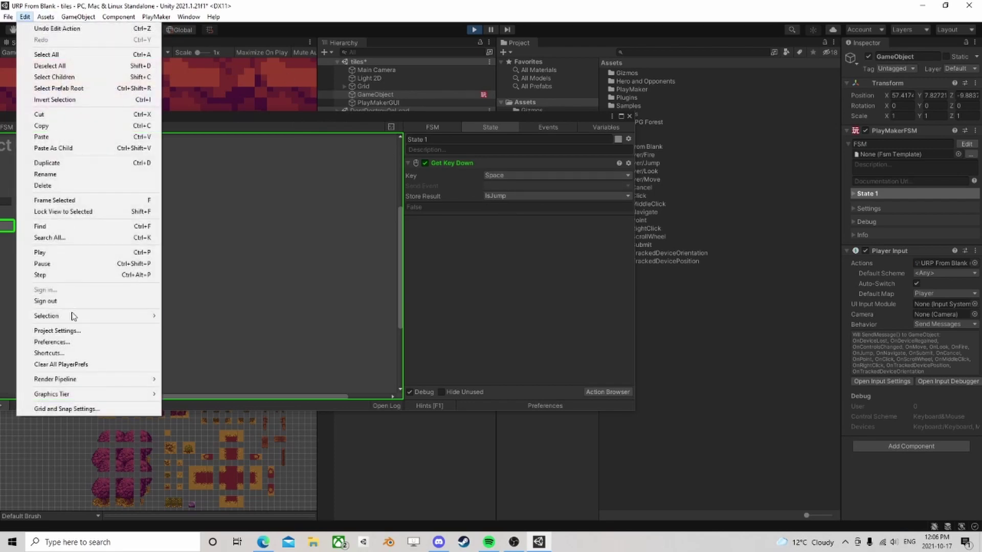
pyautogui.click(473, 30)
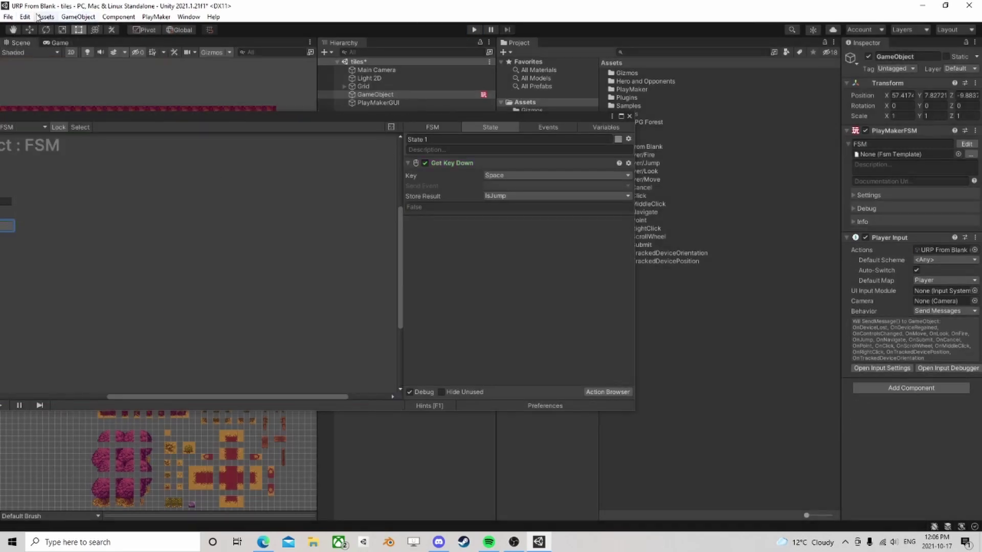
pyautogui.click(25, 17)
pyautogui.click(65, 331)
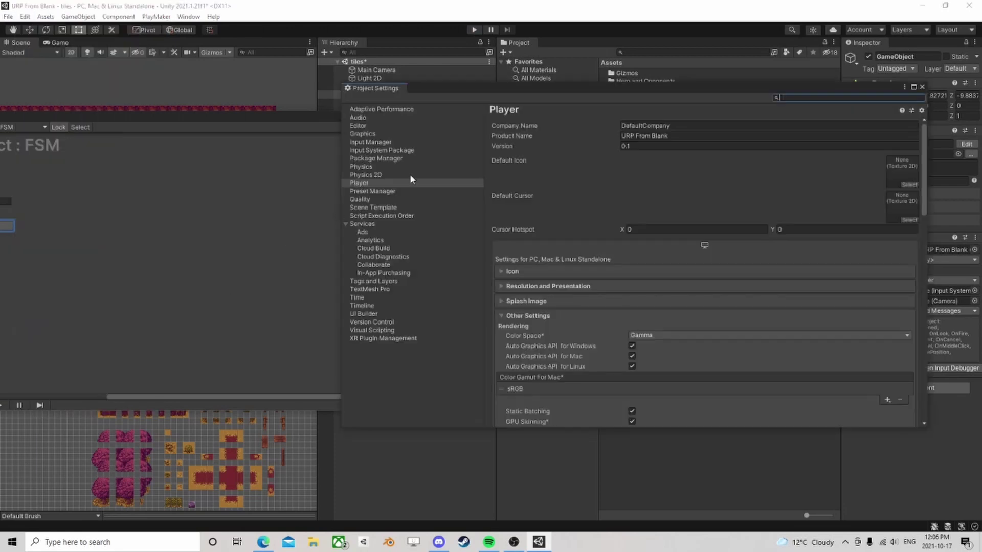
pyautogui.scroll(-15, 557, 277)
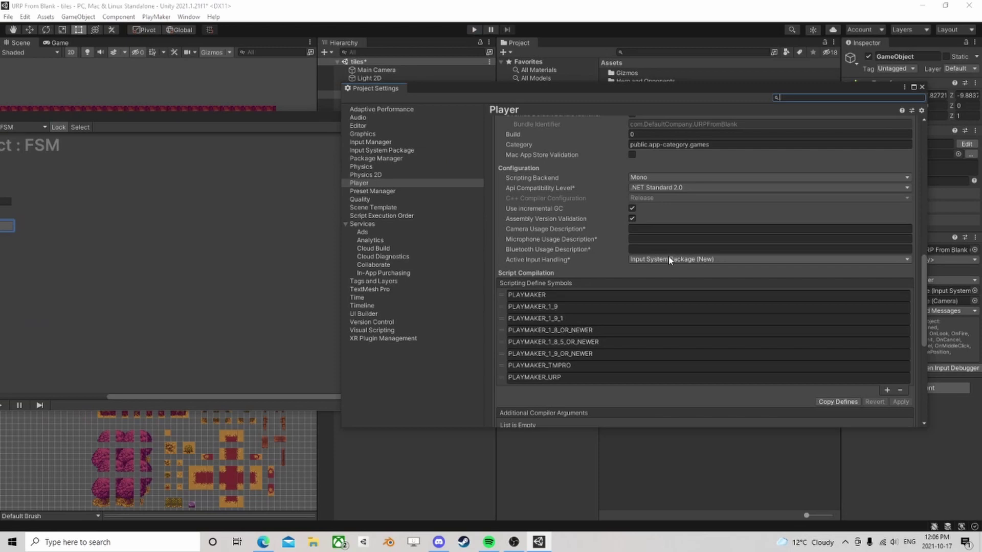
pyautogui.click(922, 88)
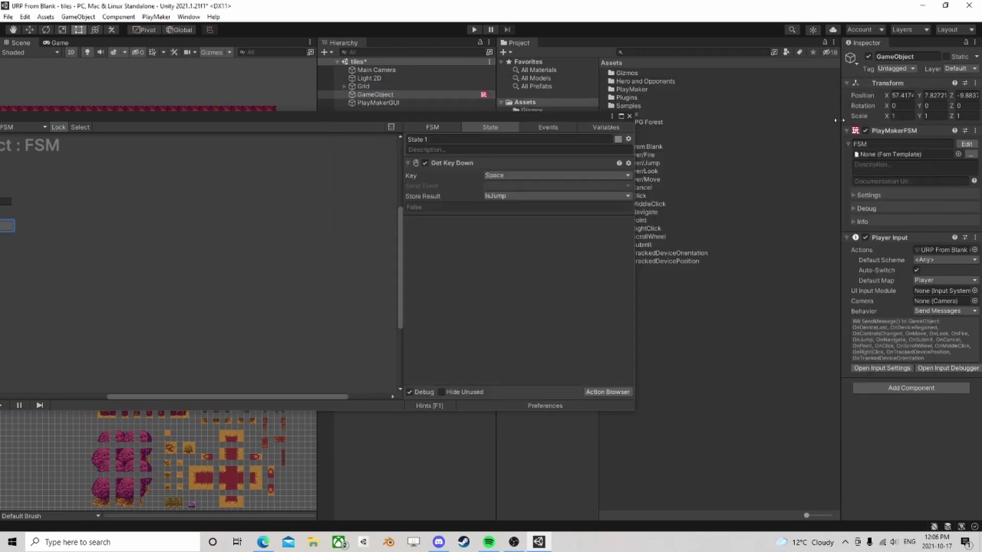
pyautogui.click(583, 391)
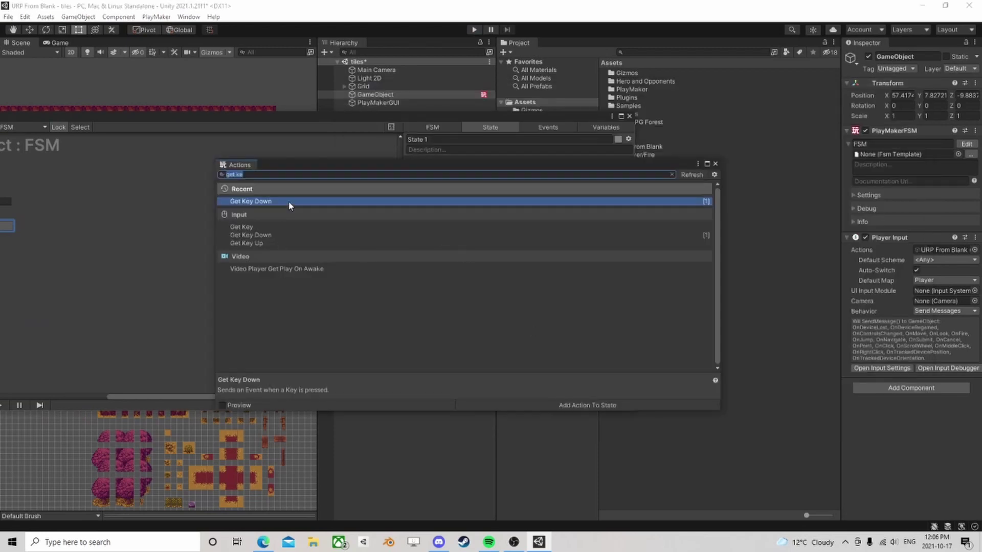
pyautogui.press('BackSpace')
pyautogui.scroll(-10, 315, 265)
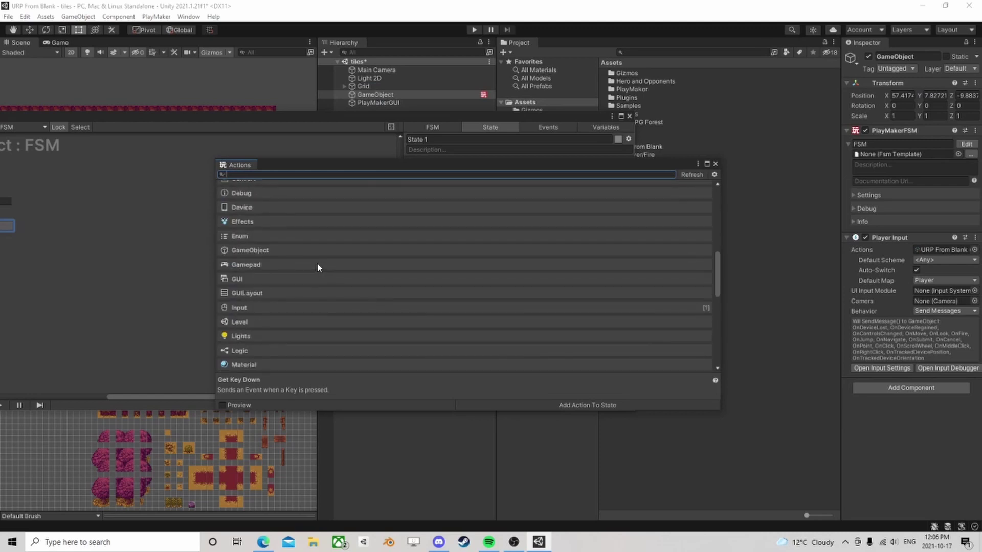
pyautogui.scroll(-3, 316, 268)
pyautogui.click(252, 246)
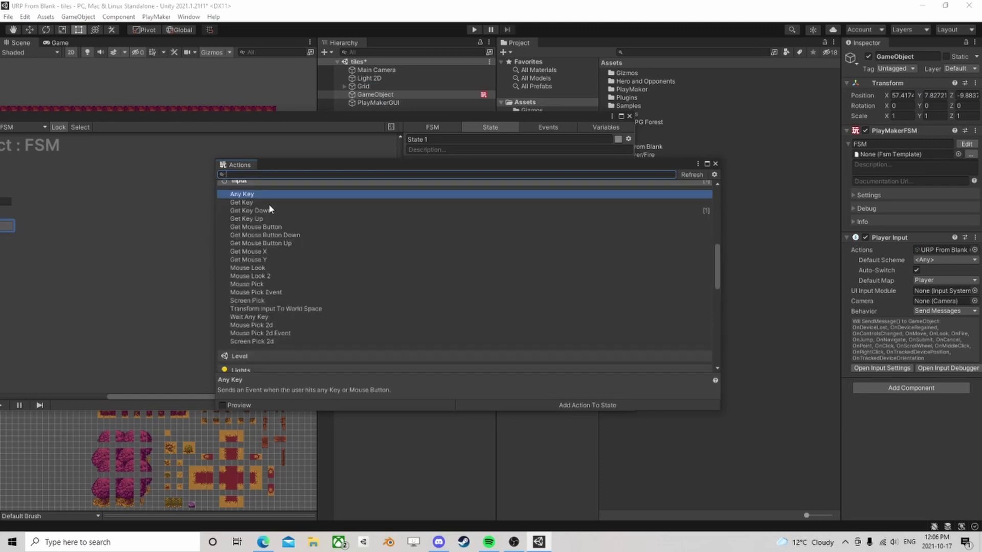
pyautogui.scroll(-5, 264, 214)
pyautogui.scroll(5, 276, 235)
pyautogui.click(247, 227)
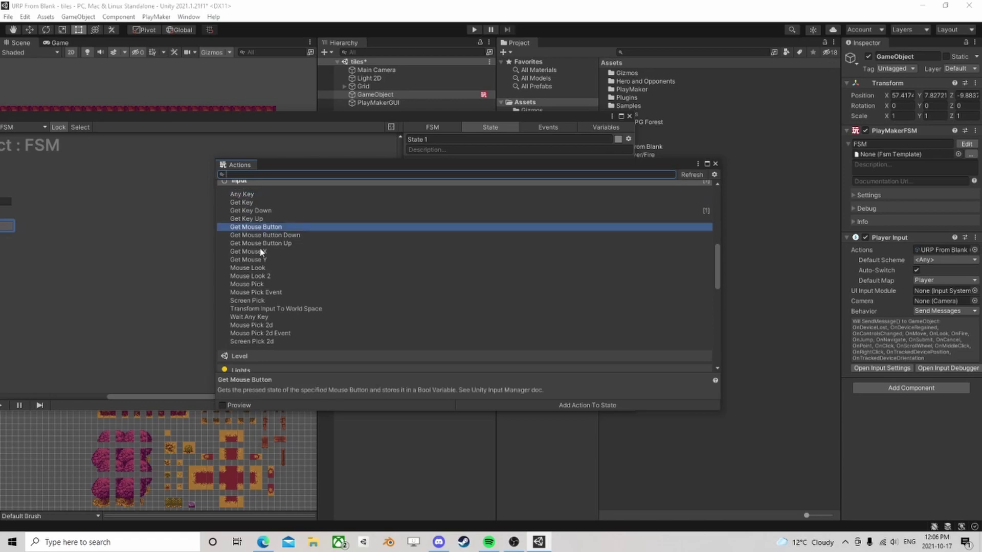
pyautogui.scroll(-2, 264, 249)
pyautogui.scroll(5, 290, 252)
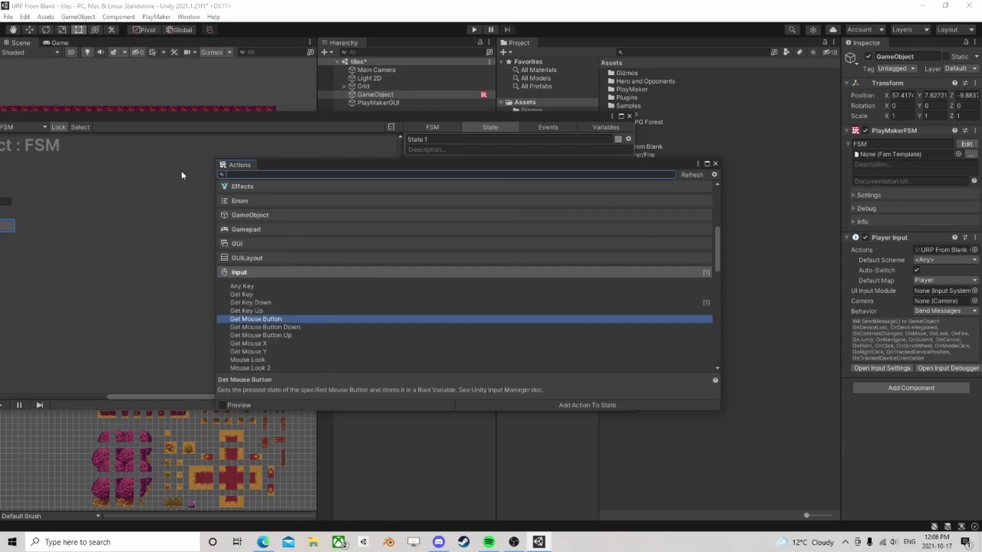
pyautogui.write('a')
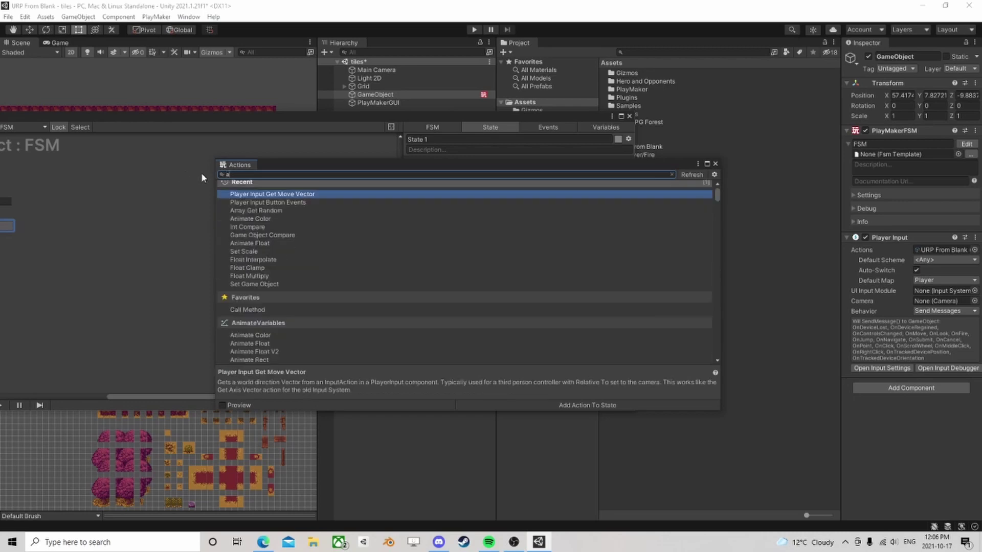
pyautogui.write('xis')
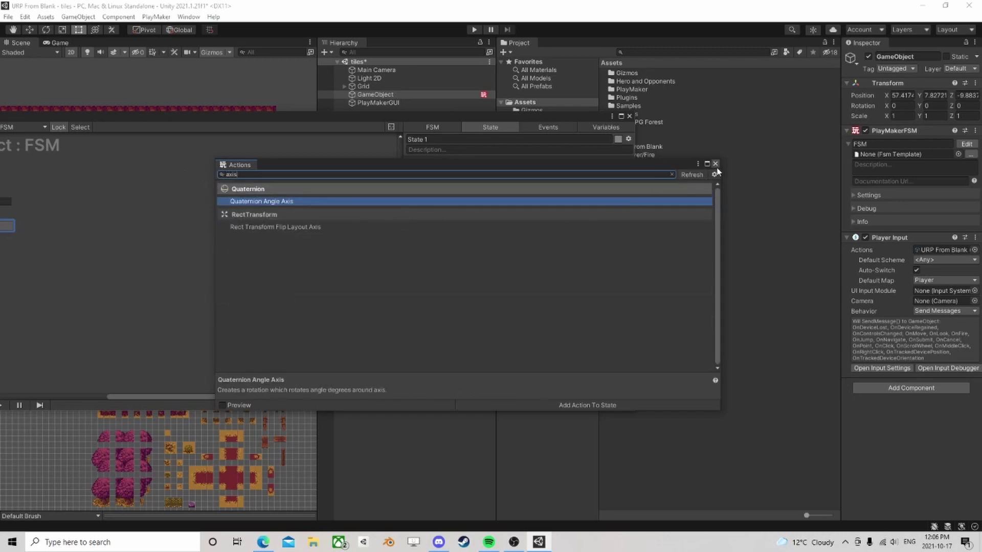
pyautogui.click(715, 164)
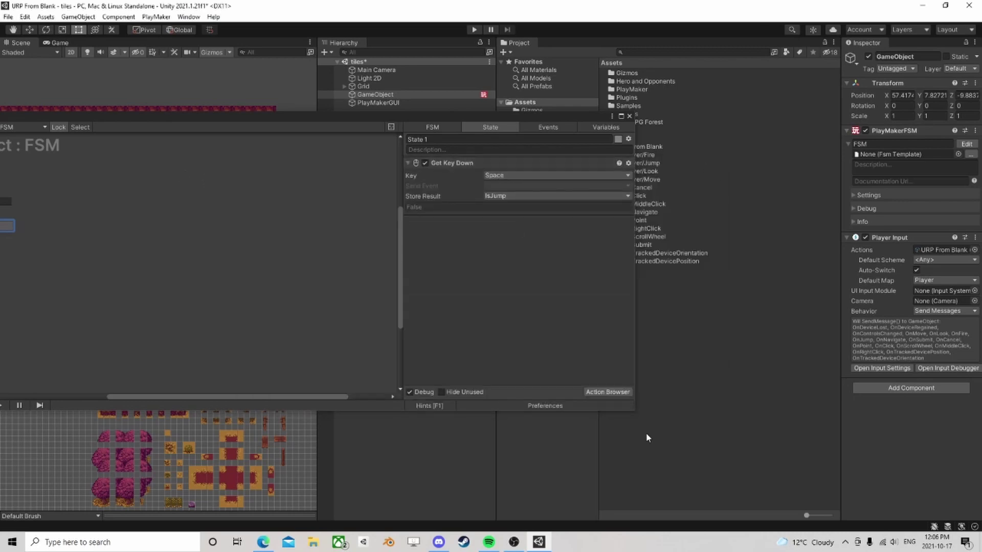
# Set Player Active Input Handling to Both, saving the scene and restarting the editor.
pyautogui.click(24, 17)
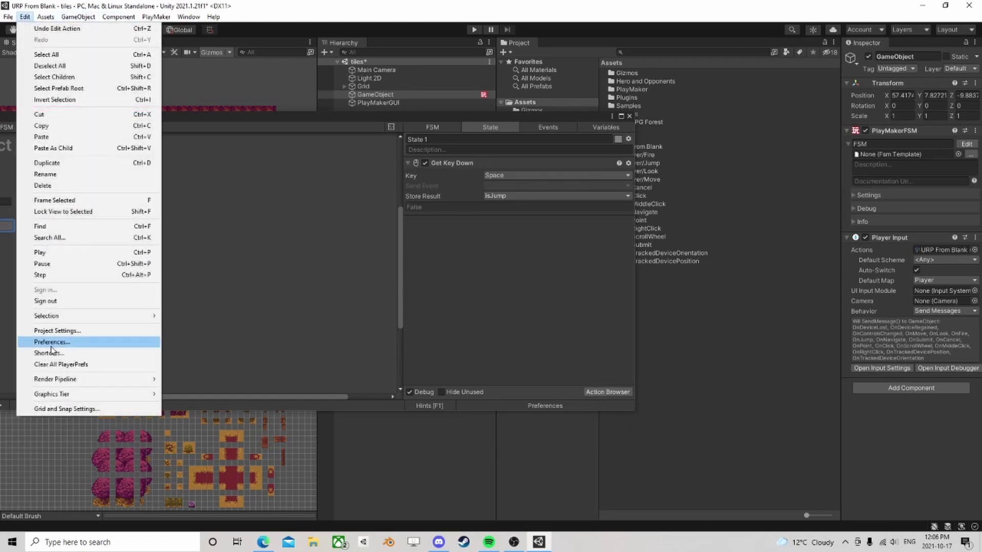
pyautogui.click(57, 331)
pyautogui.scroll(-10, 616, 310)
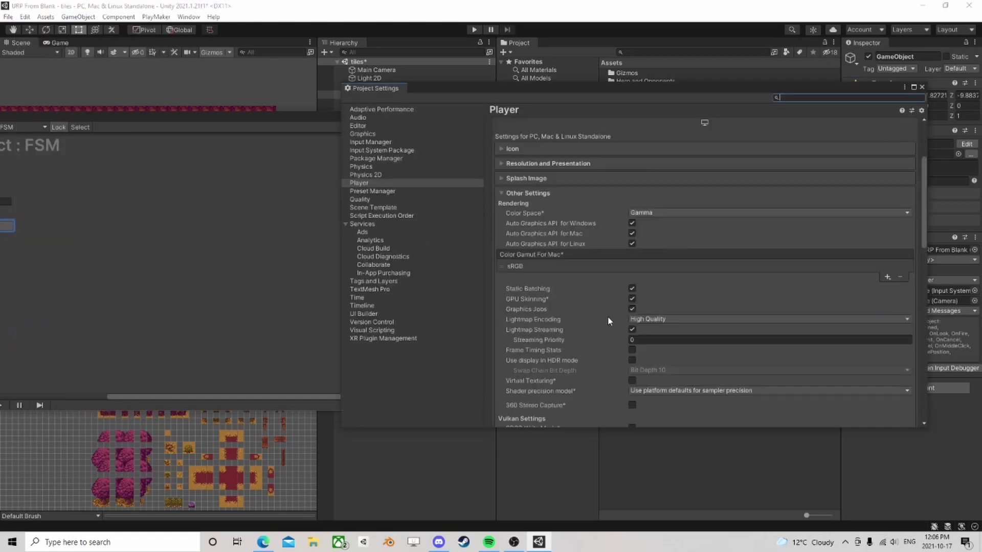
pyautogui.scroll(-6, 644, 305)
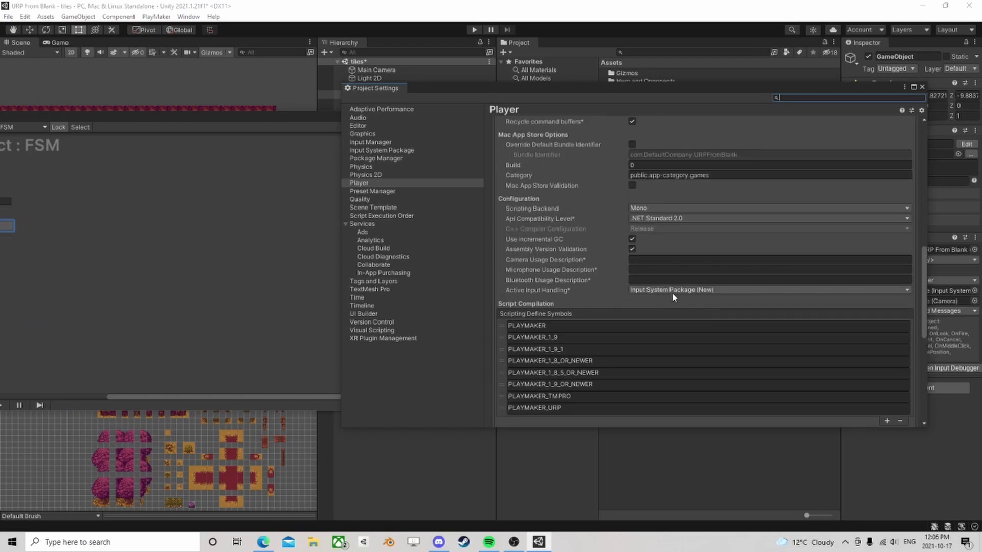
pyautogui.click(671, 290)
pyautogui.click(654, 323)
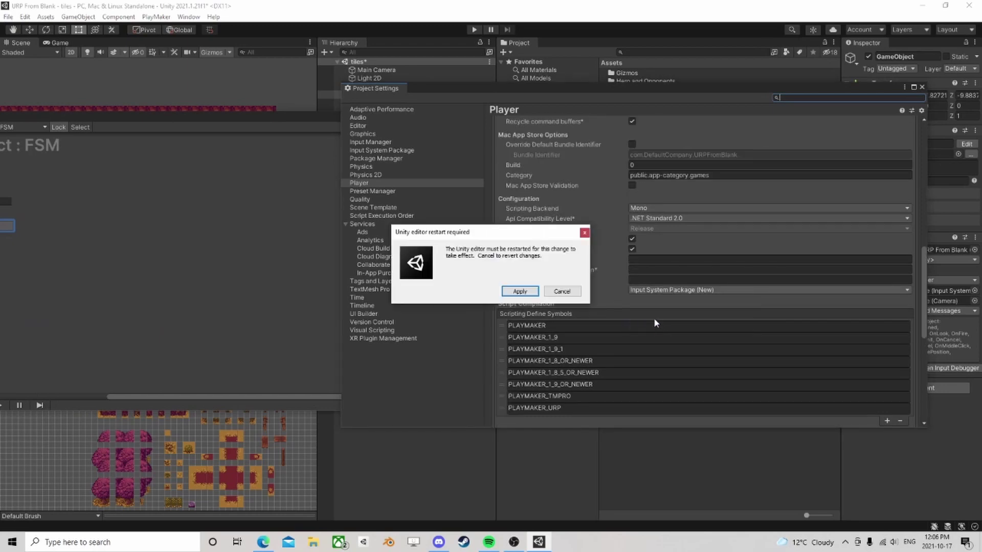
pyautogui.click(519, 292)
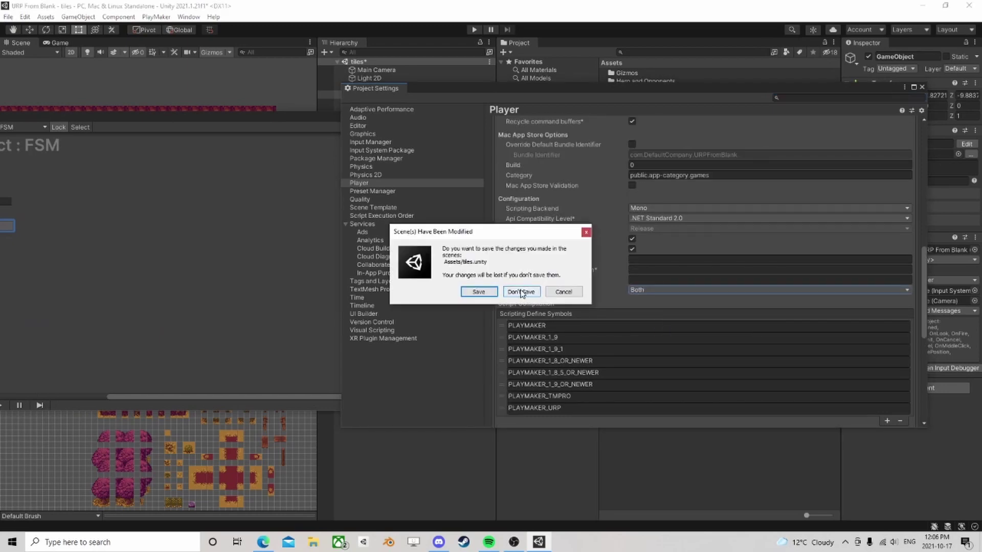
pyautogui.click(479, 292)
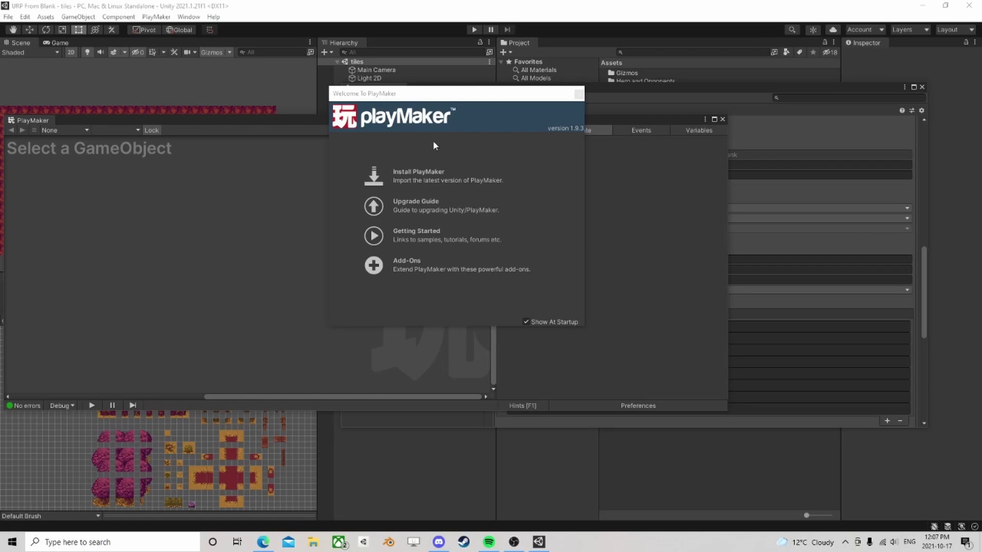
# Close the PlayMaker welcome screen, PlayMaker editor and Project Settings windows.
pyautogui.click(578, 94)
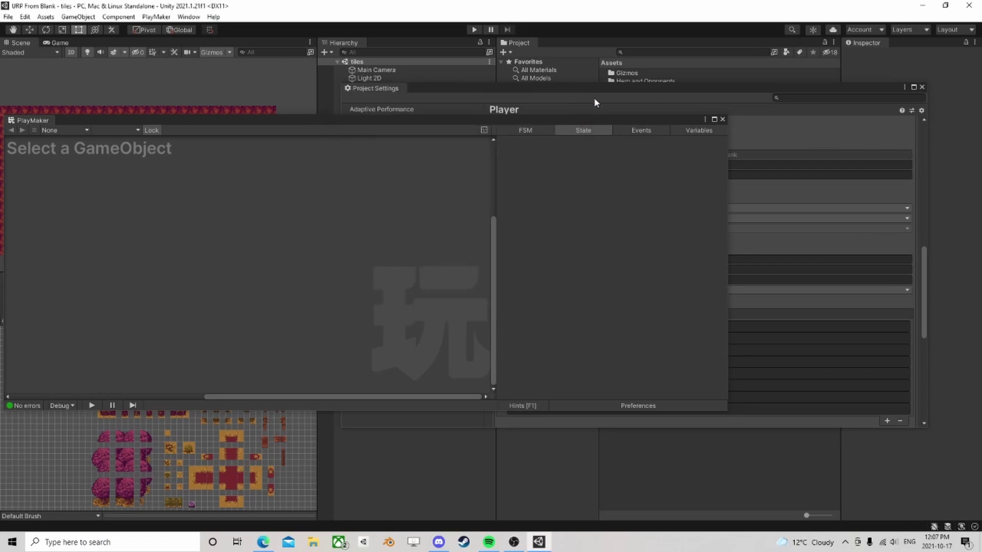
pyautogui.moveTo(498, 121); pyautogui.dragTo(723, 159)
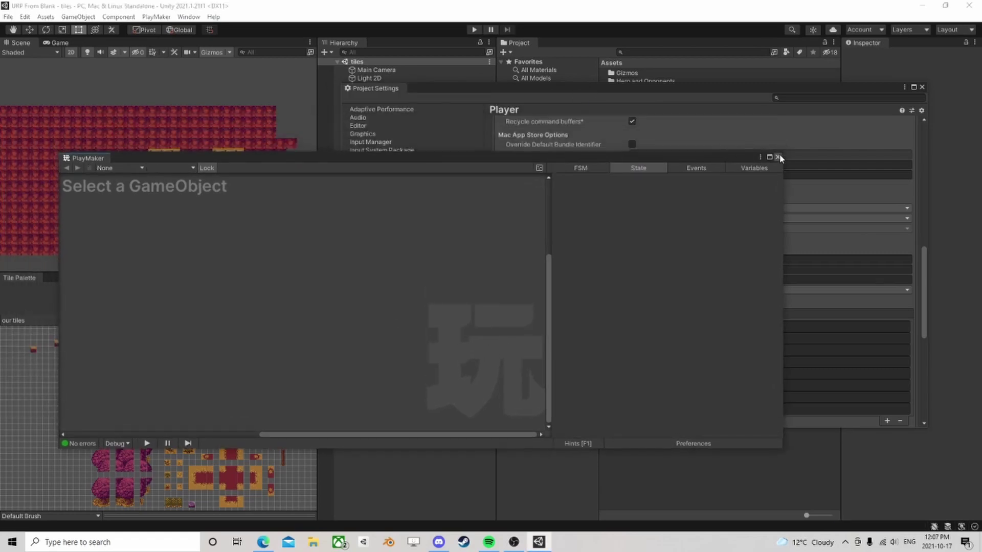
pyautogui.click(777, 157)
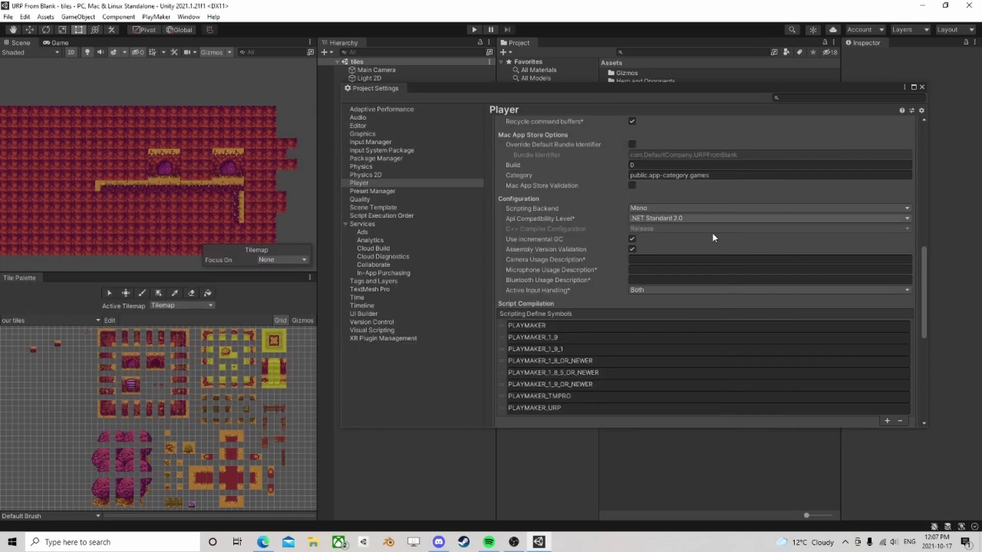
pyautogui.click(922, 87)
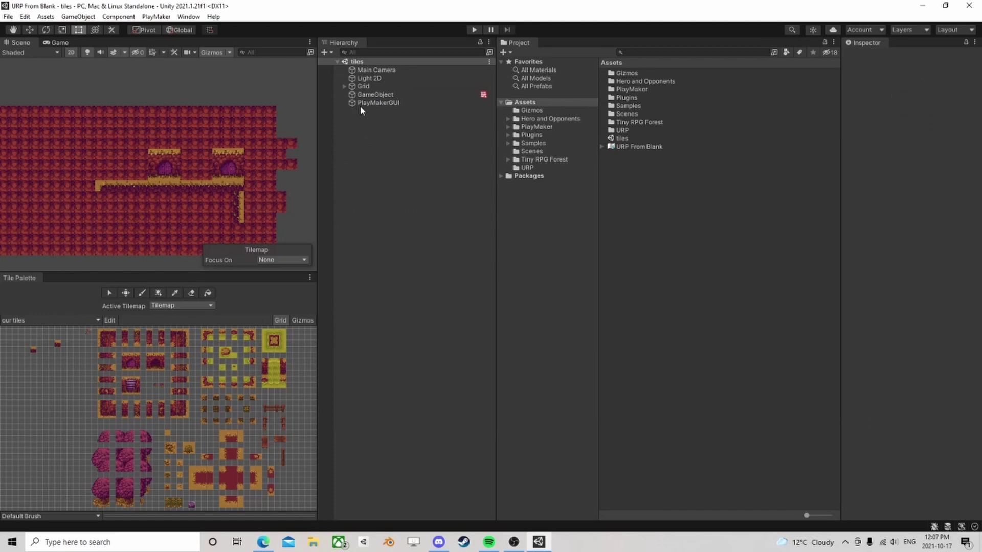
# Reopen GameObject's FSM editor and set Get Key Down's Key to Space.
pyautogui.click(375, 95)
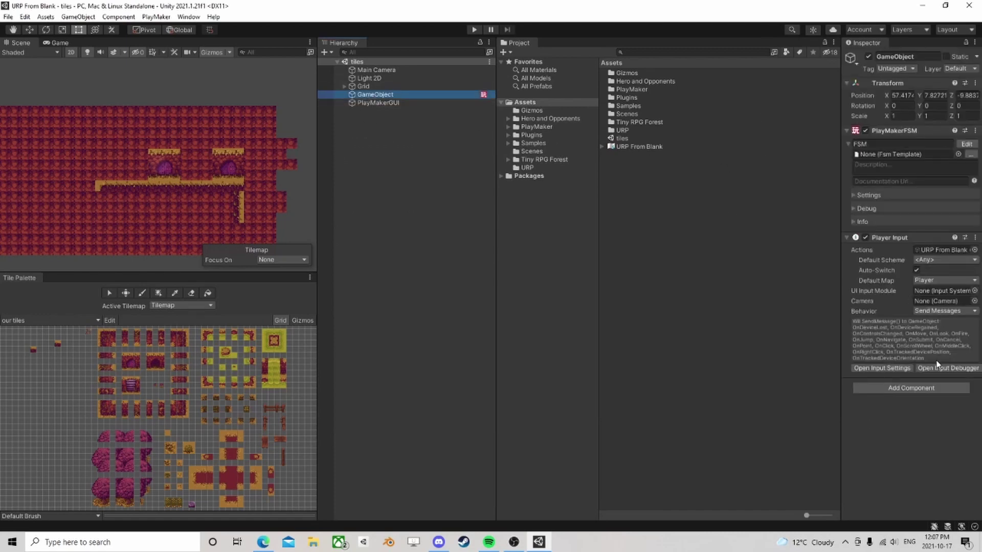
pyautogui.click(966, 143)
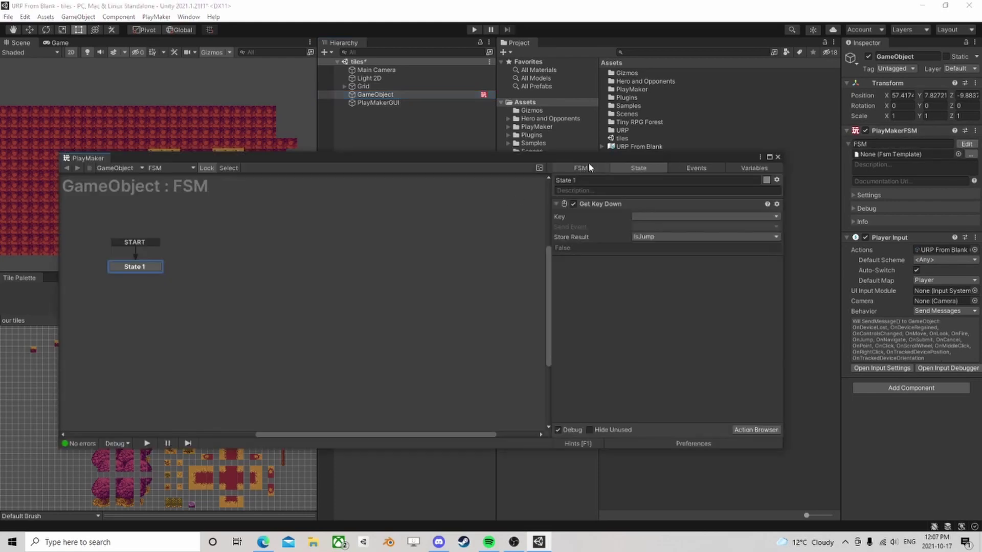
pyautogui.moveTo(588, 163); pyautogui.dragTo(274, 144)
pyautogui.click(337, 200)
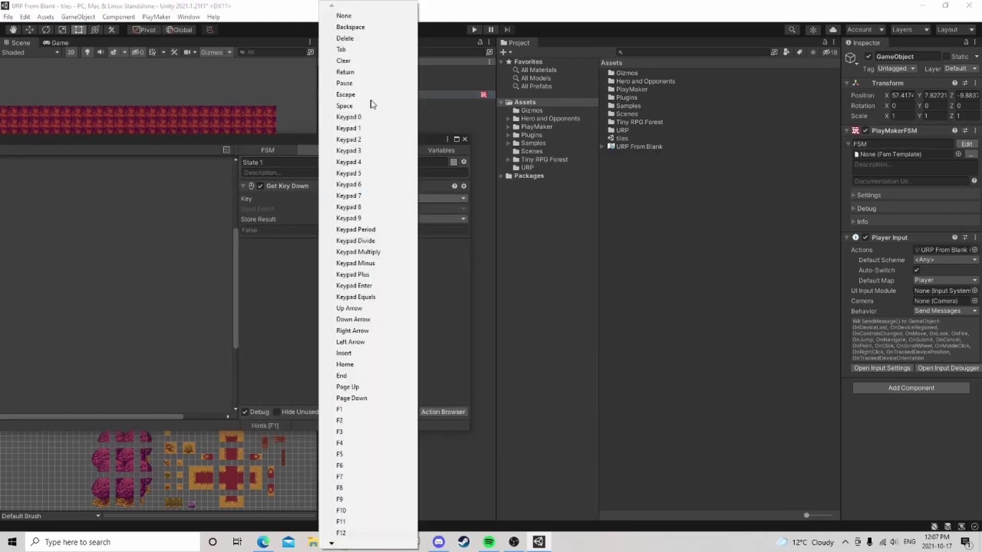
pyautogui.click(355, 109)
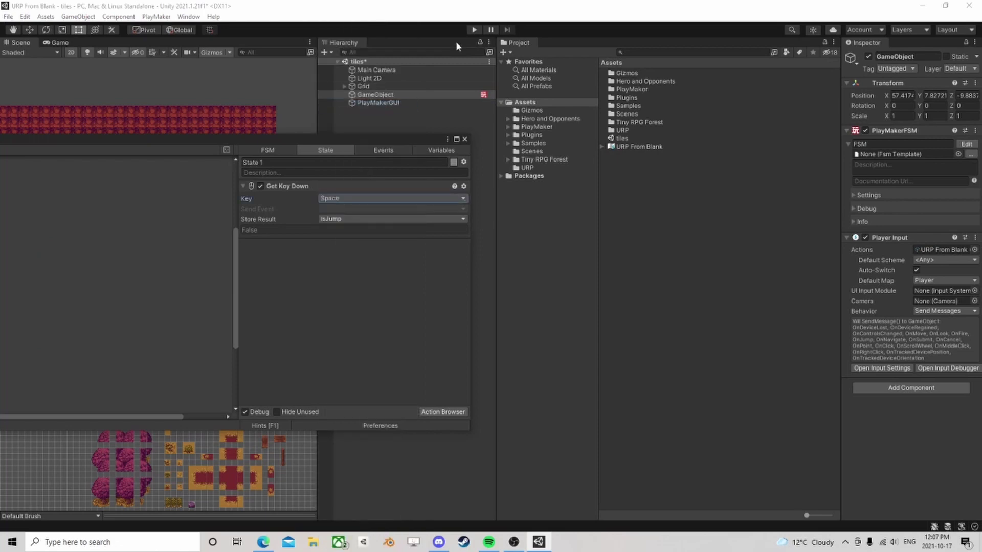
# Run the scene in play mode to test the state, then stop.
pyautogui.click(474, 30)
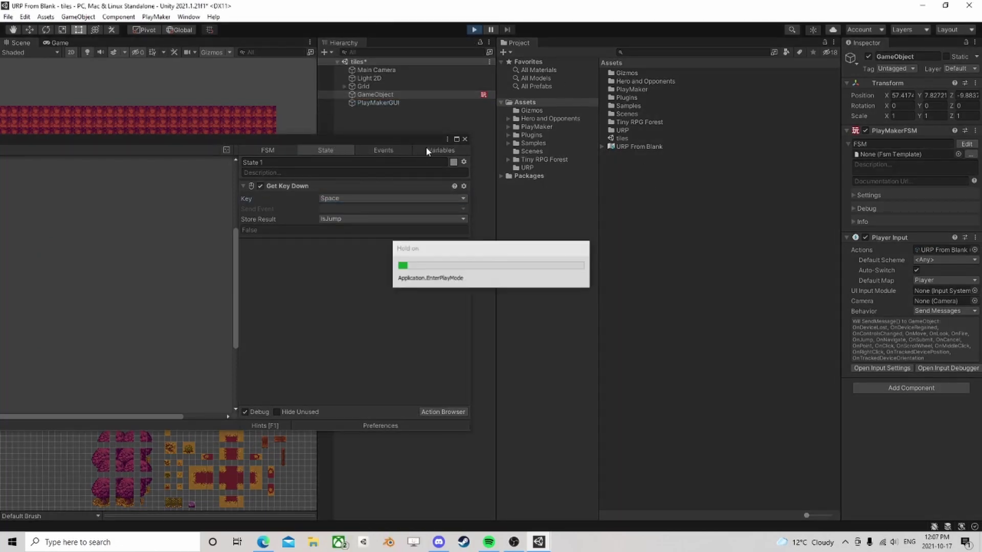
pyautogui.moveTo(393, 141); pyautogui.dragTo(520, 176)
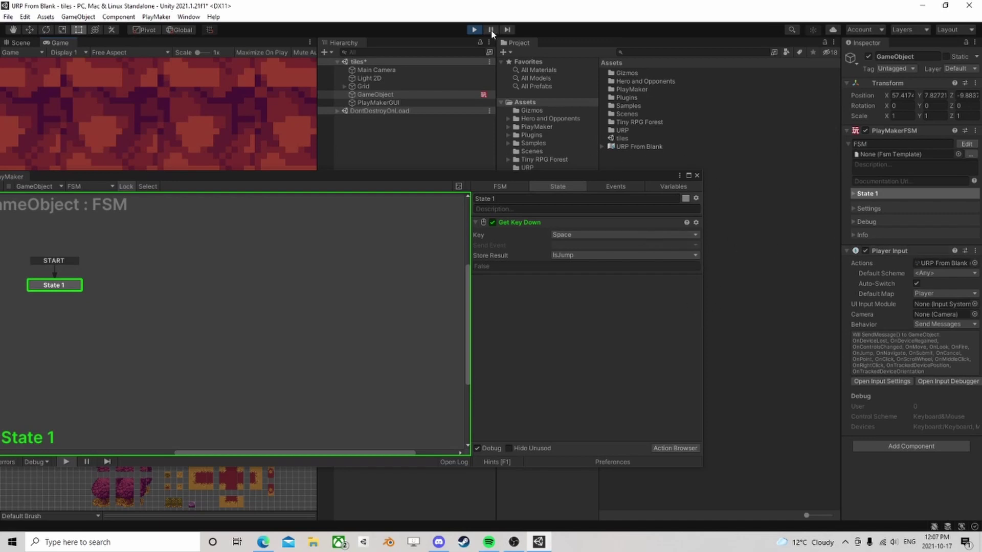
pyautogui.click(474, 29)
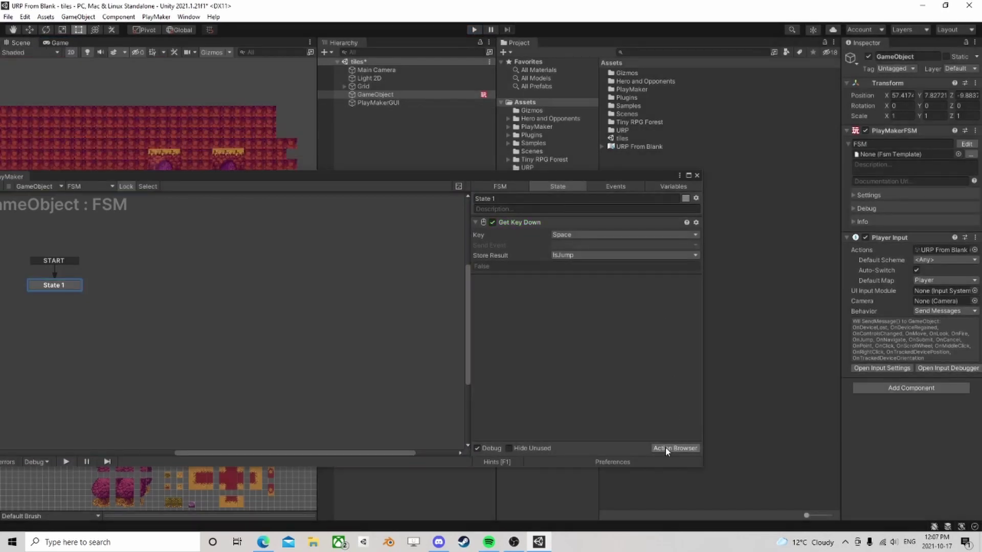
# Search the Action Browser for axis actions and add Get Axis Vector to State 1.
pyautogui.click(676, 448)
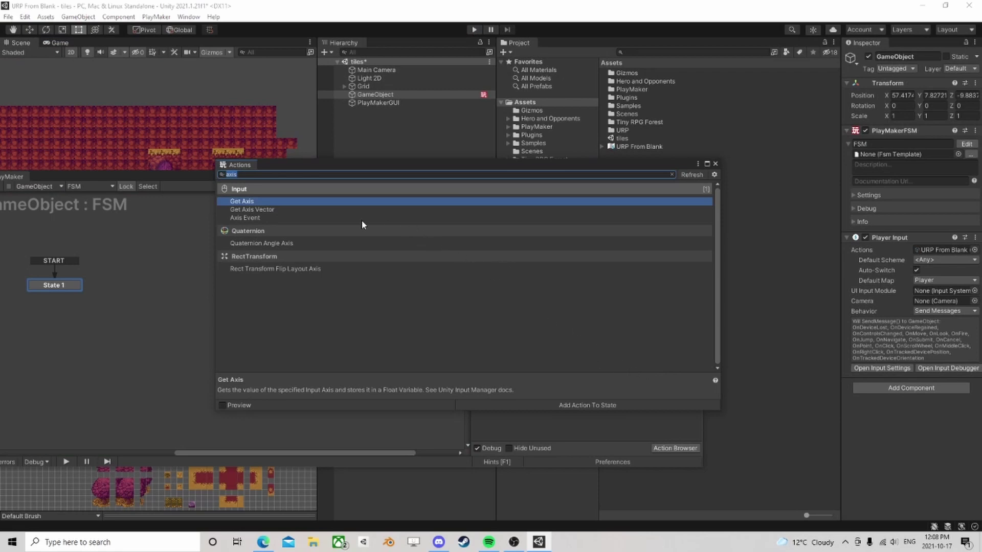
pyautogui.click(259, 210)
pyautogui.click(245, 219)
pyautogui.click(247, 202)
pyautogui.click(245, 210)
pyautogui.doubleClick(246, 210)
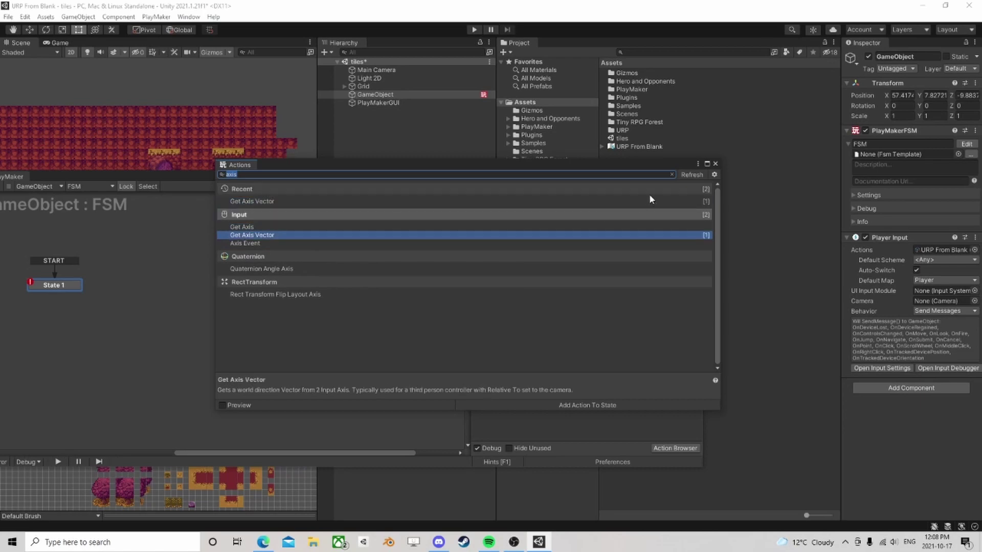
pyautogui.click(714, 163)
# Remove the Get Key Down action, store the axis vector in V, and enter play mode.
pyautogui.rightClick(529, 223)
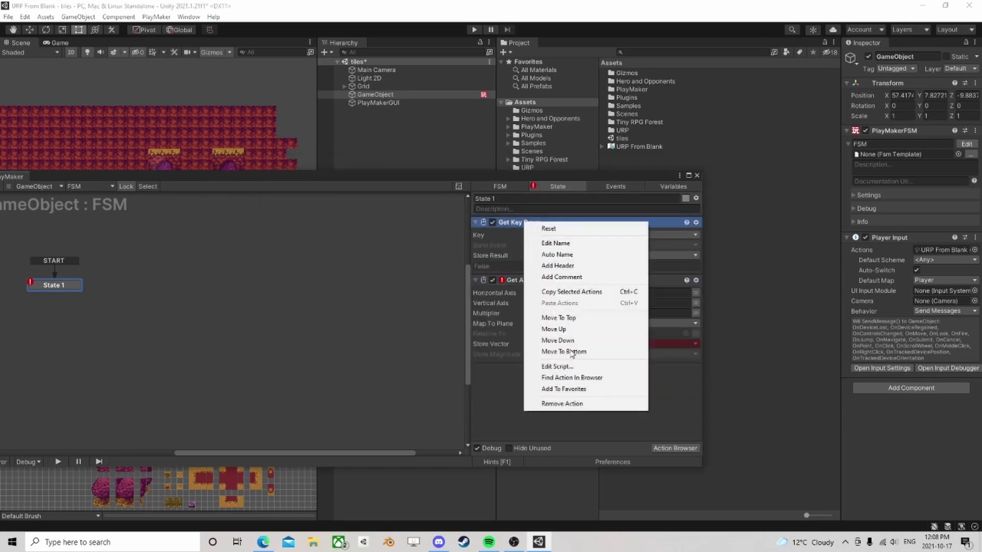
pyautogui.click(572, 402)
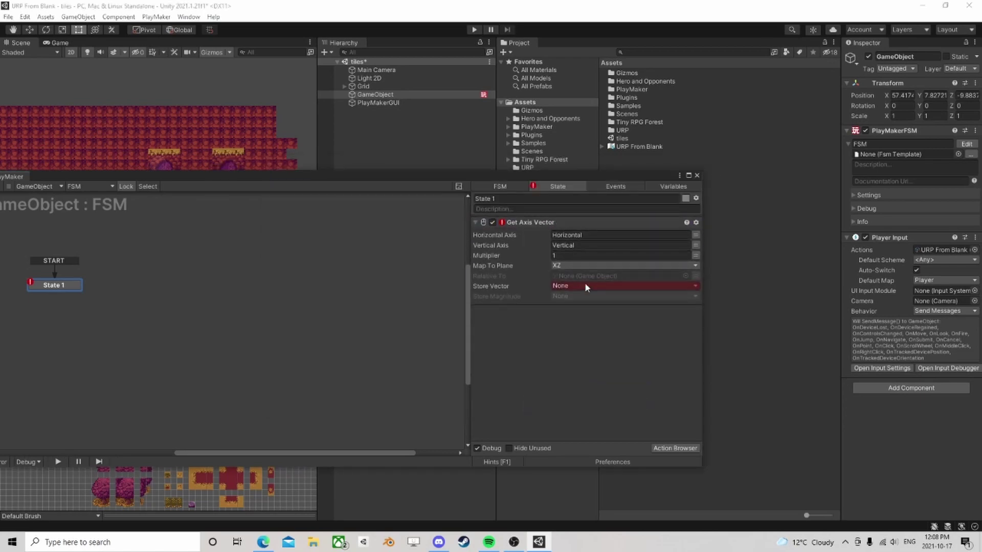
pyautogui.click(584, 285)
pyautogui.click(574, 309)
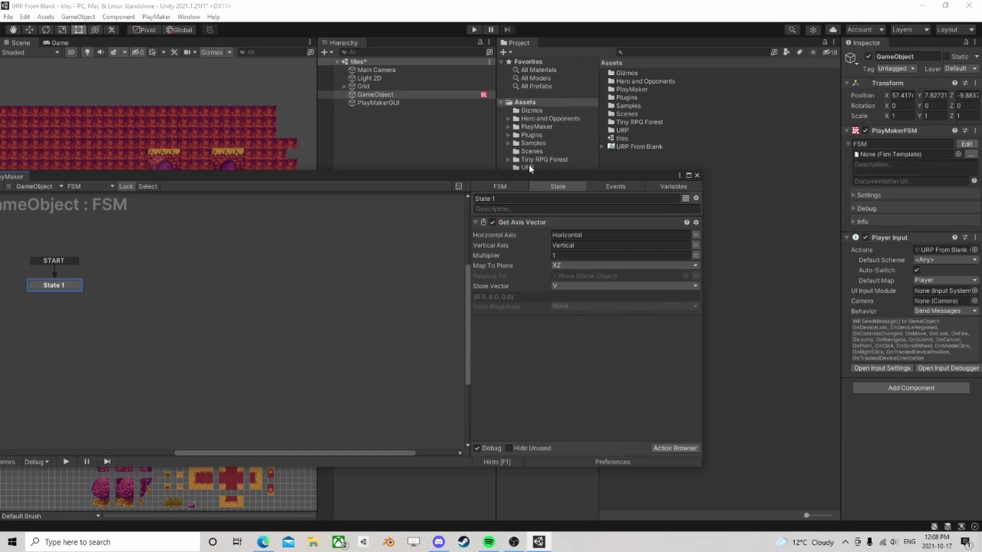
pyautogui.click(477, 31)
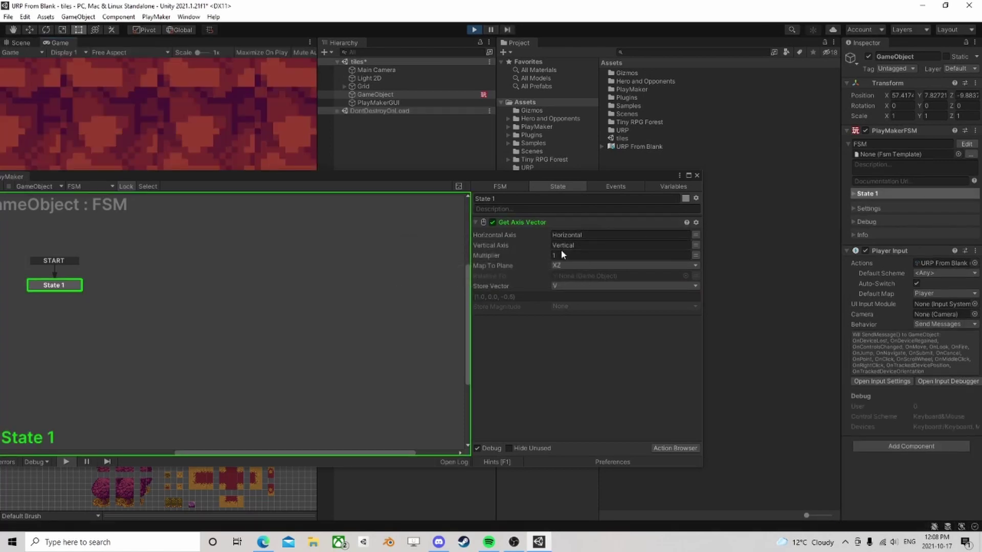
# Stop play mode and add Player Input Get Move Vector to State 1 via an 'inpu' search.
pyautogui.click(474, 30)
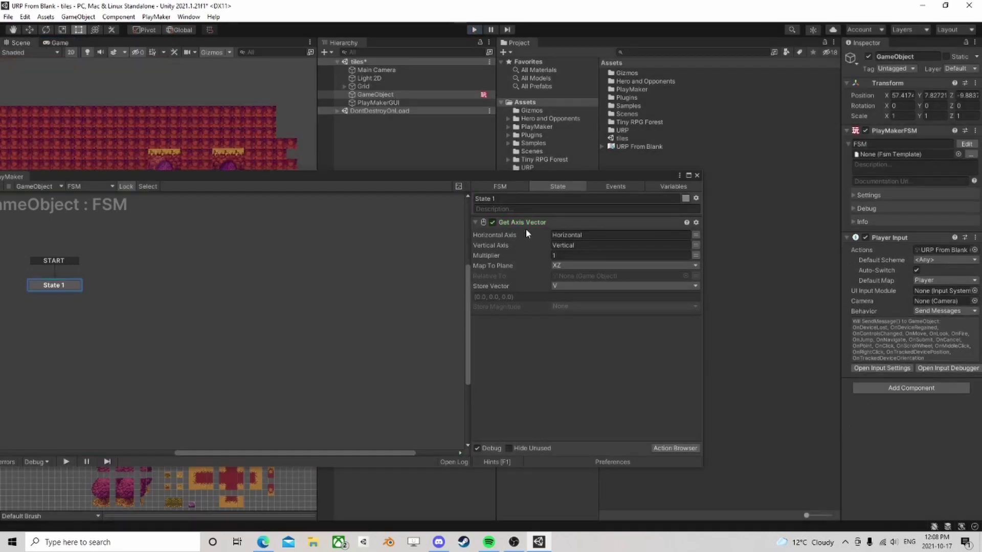
pyautogui.click(674, 448)
pyautogui.write('inpu')
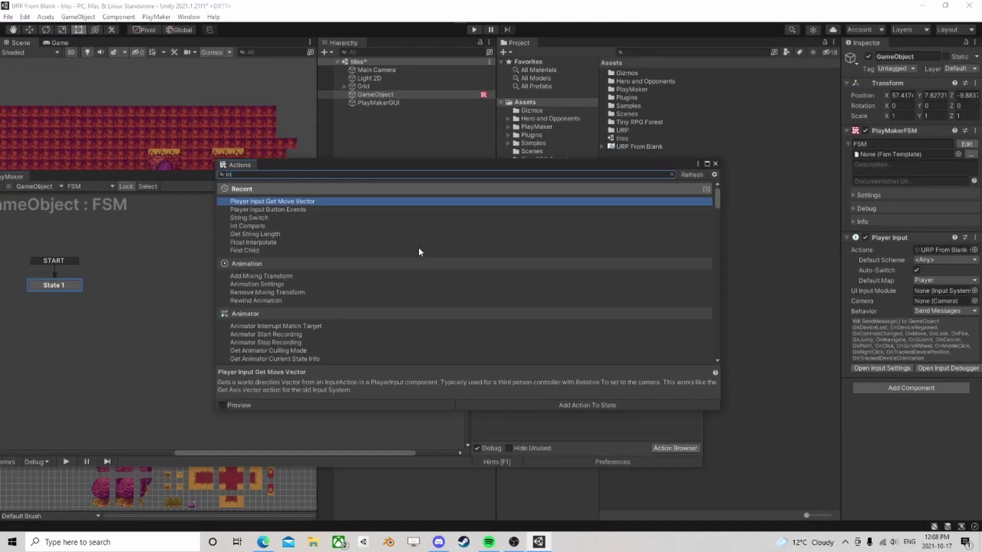
pyautogui.doubleClick(307, 202)
pyautogui.click(716, 164)
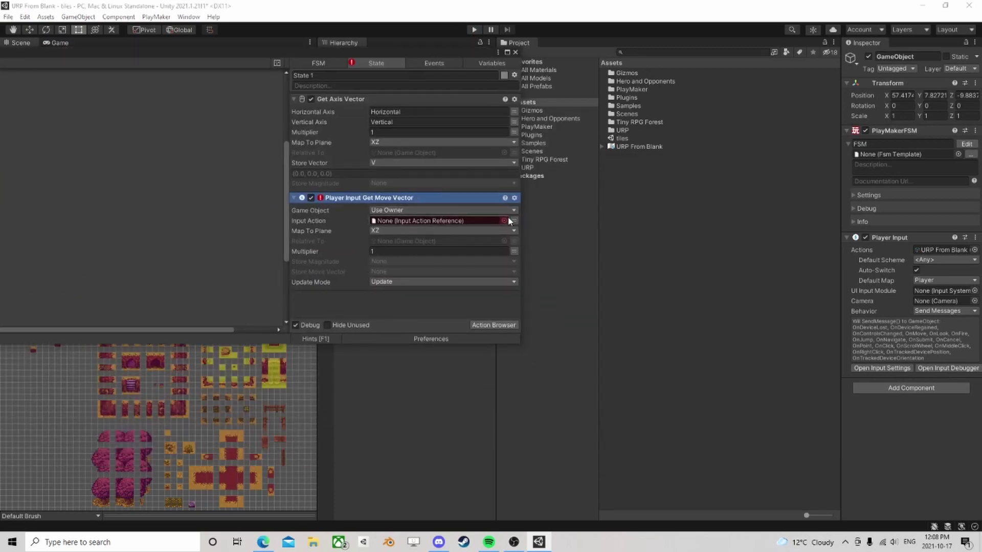
# Read Player/Move and store the move vector in a new variable X, then run play mode.
pyautogui.click(504, 221)
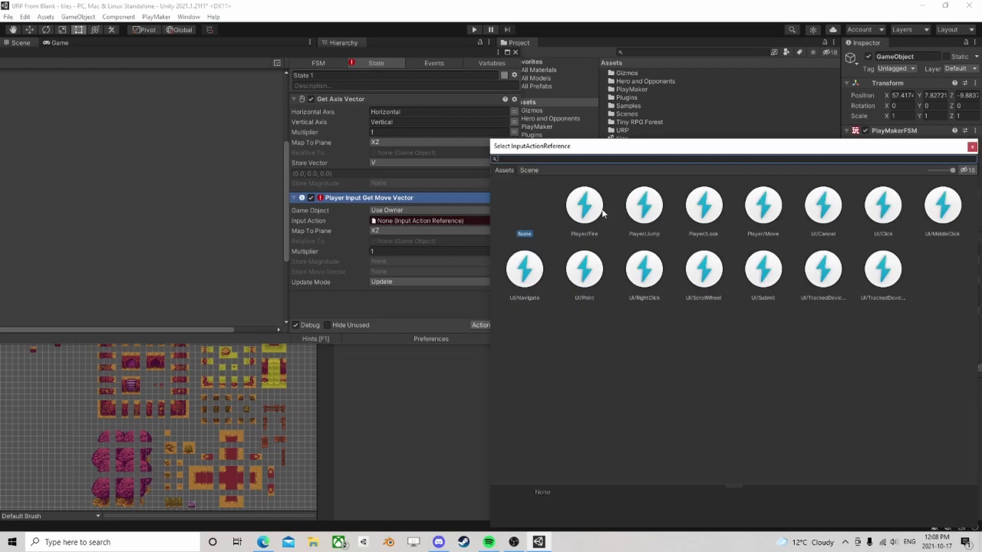
pyautogui.click(767, 213)
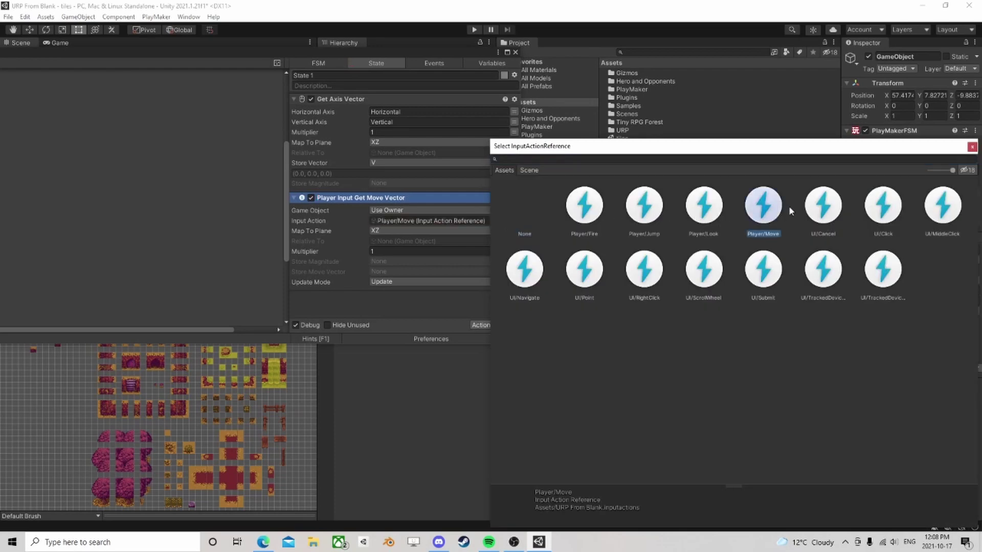
pyautogui.click(972, 148)
pyautogui.click(387, 272)
pyautogui.click(406, 310)
pyautogui.write('X')
pyautogui.press('Return')
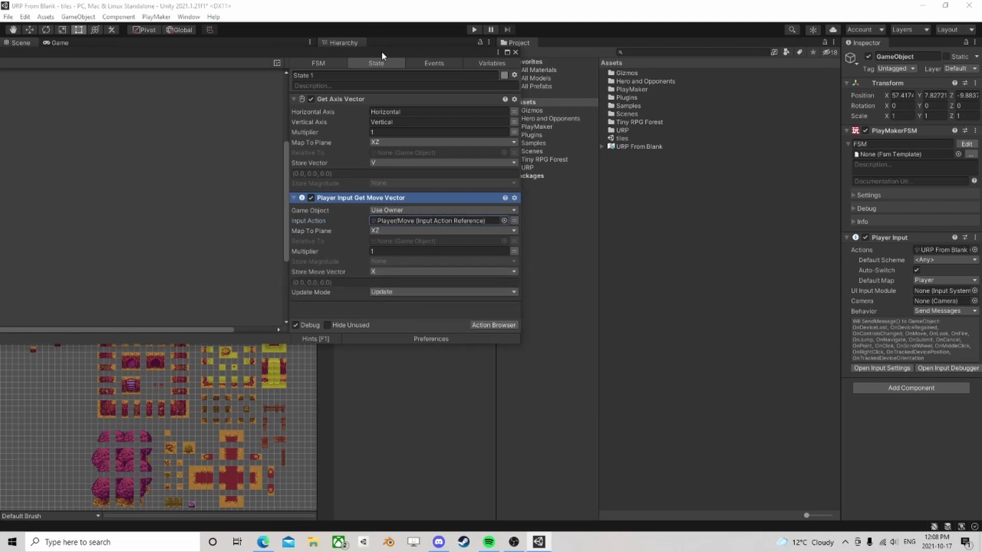
pyautogui.moveTo(382, 53); pyautogui.dragTo(329, 80)
pyautogui.click(474, 29)
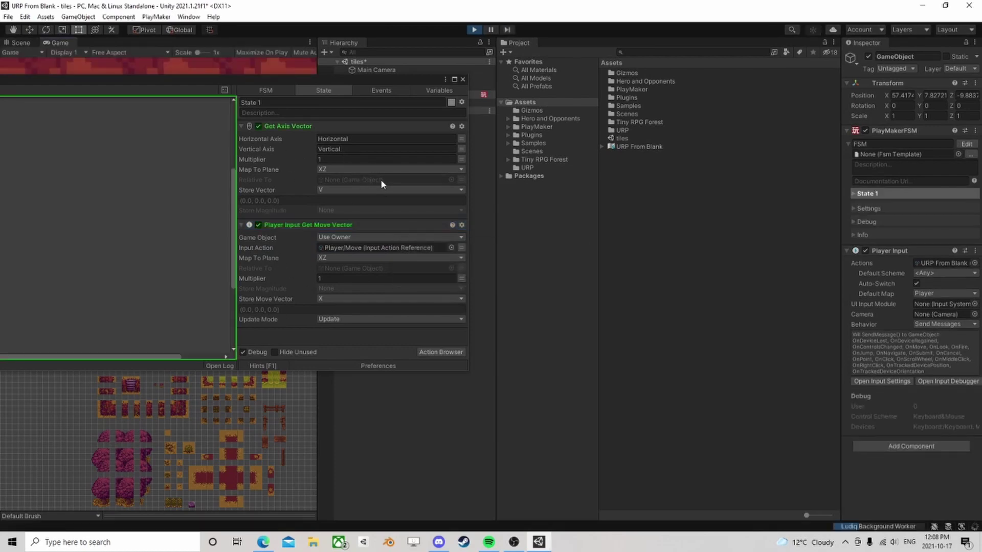
# Give W, A and D movement input in play mode to watch V and X update.
pyautogui.press('w')
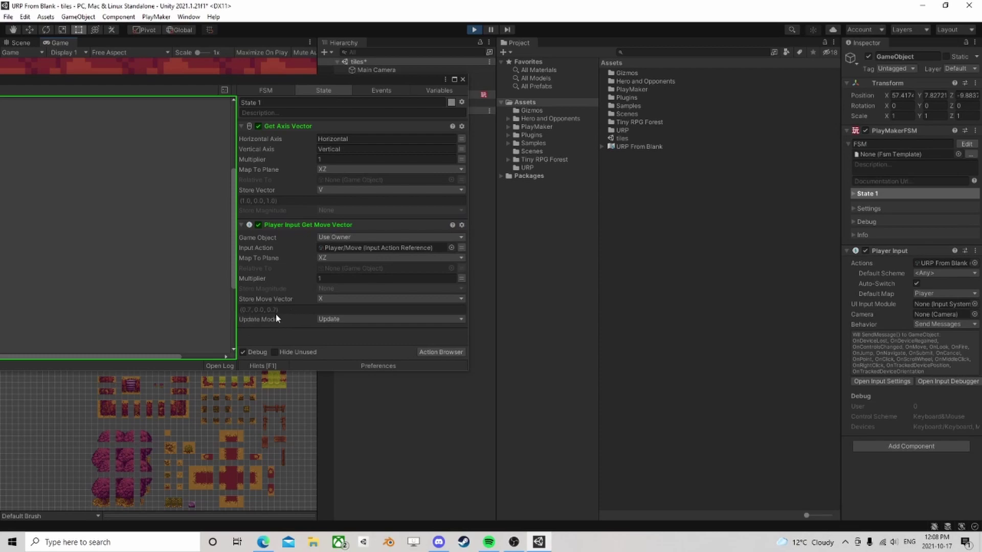
pyautogui.press('a')
pyautogui.press('d')
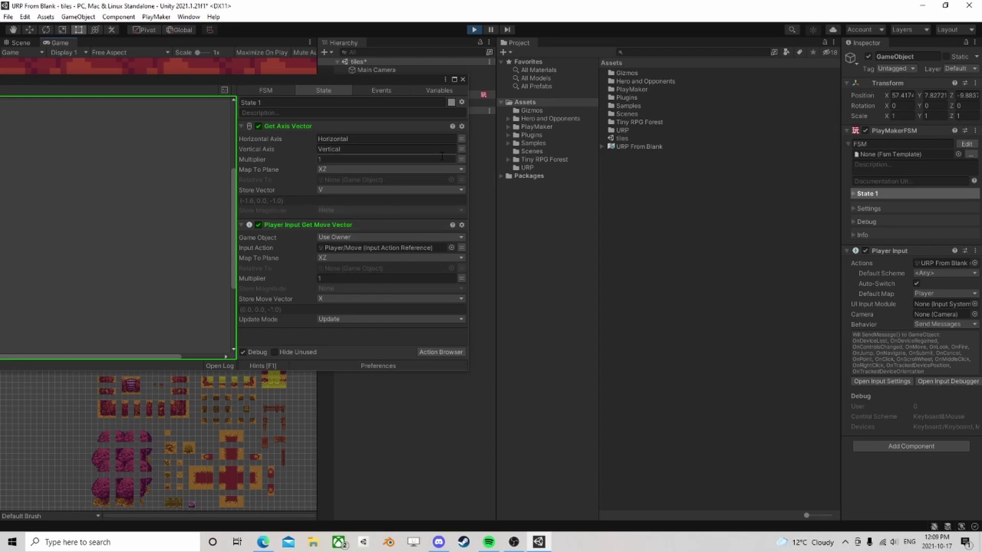
# Stop play mode and close the floating PlayMaker FSM panel.
pyautogui.click(475, 29)
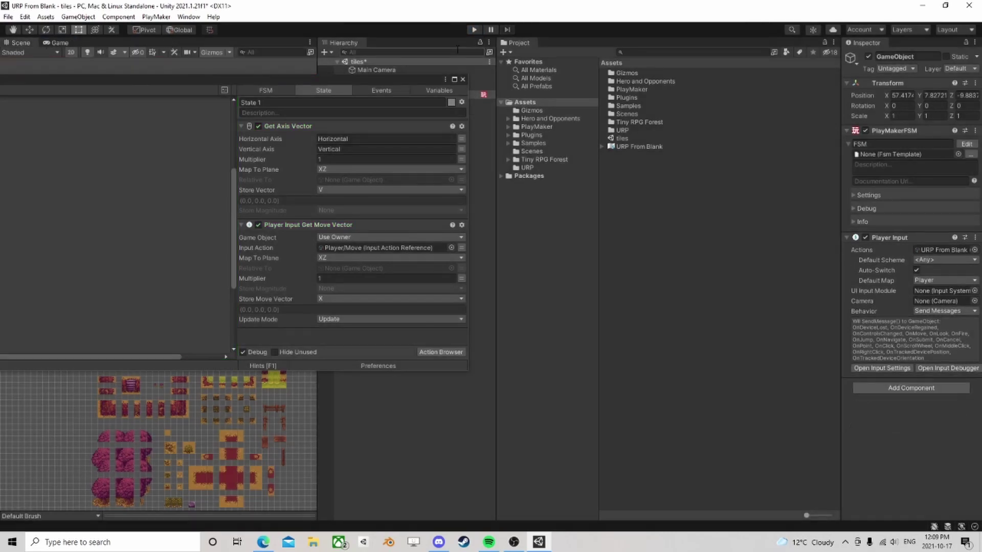
pyautogui.click(461, 79)
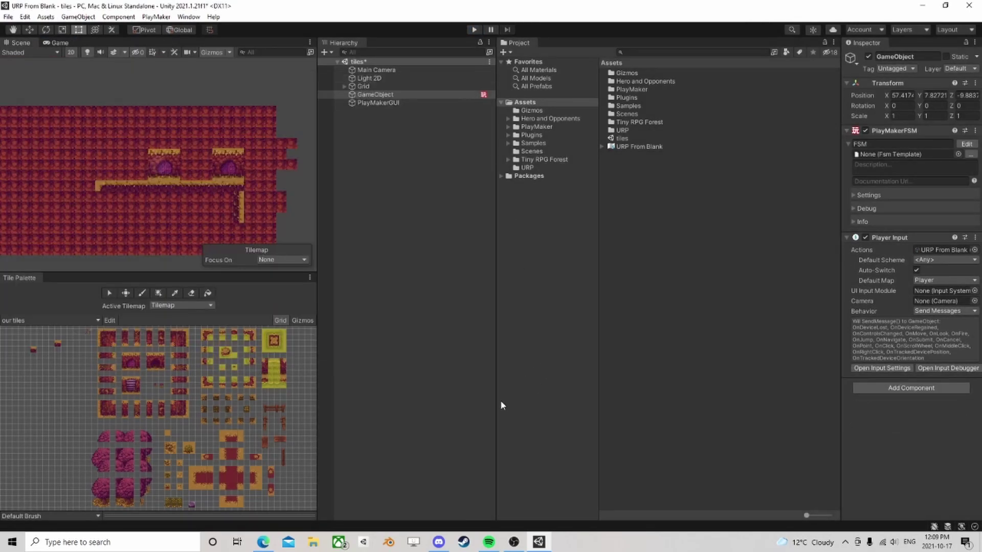
pyautogui.moveTo(517, 546)
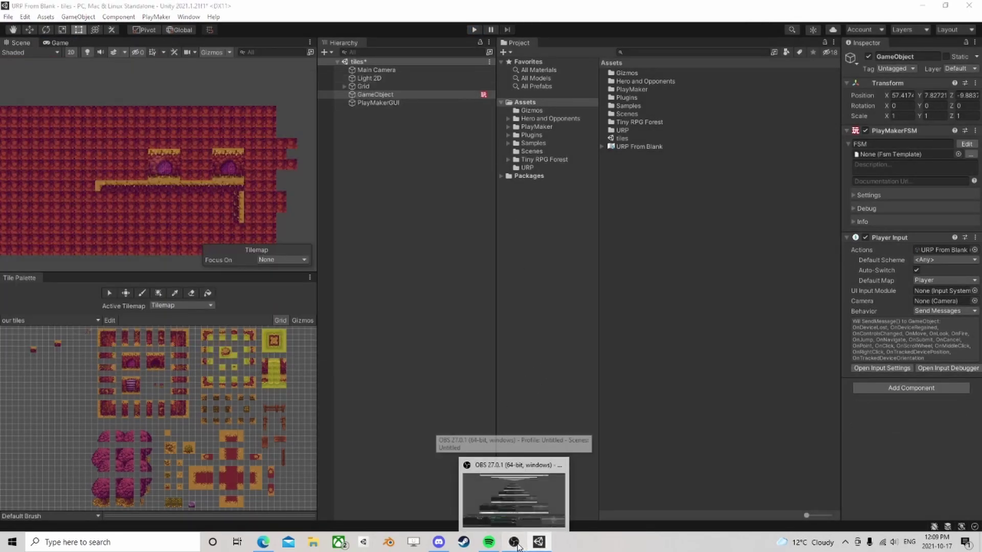